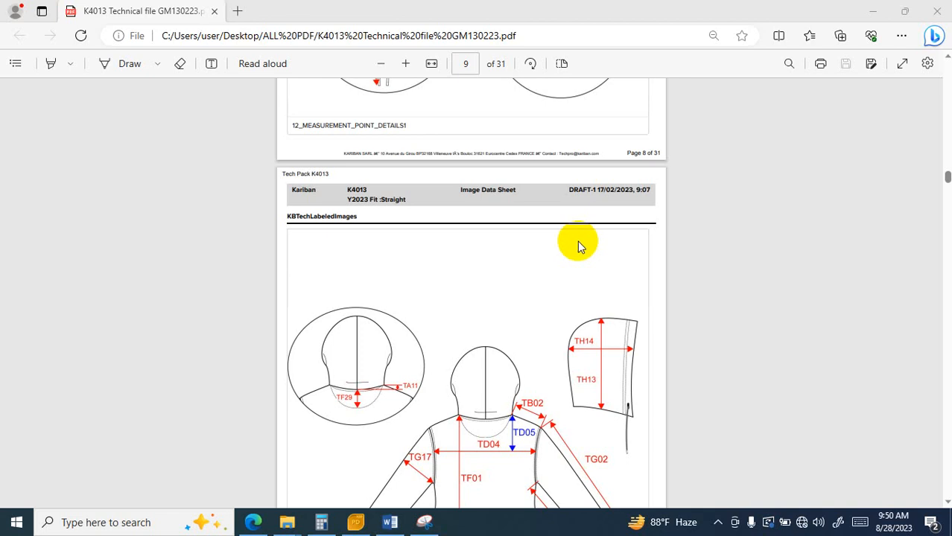
Look up the hood height from HSP (TH13) and 1/2 hood width (TH14) in the PDF size chart, and return to the pattern application.
scroll(596, 372, up, 1)
scroll(603, 389, down, 1)
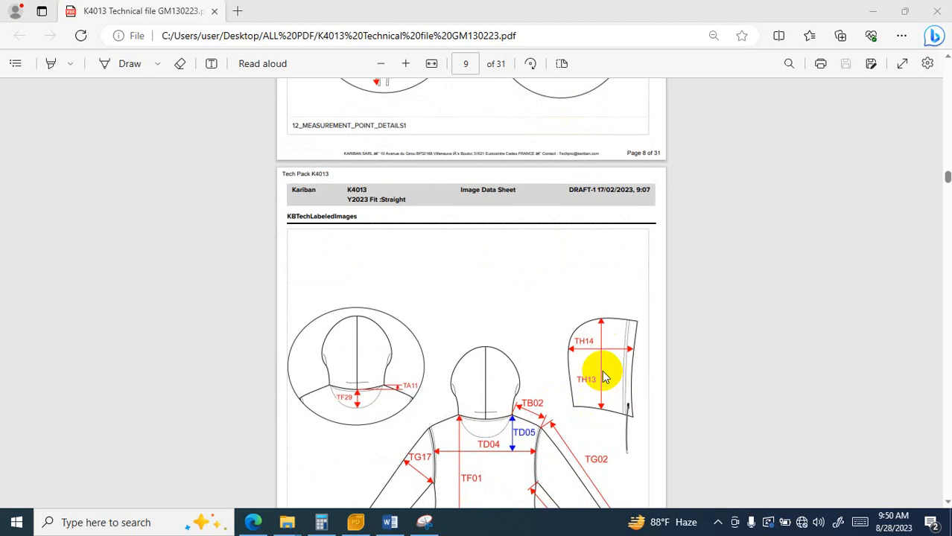
scroll(600, 358, down, 15)
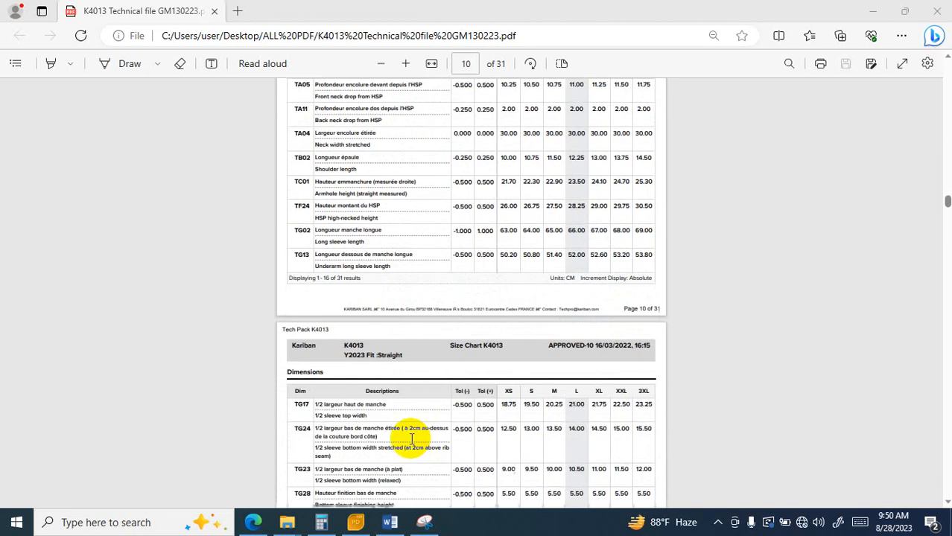
scroll(355, 343, down, 3)
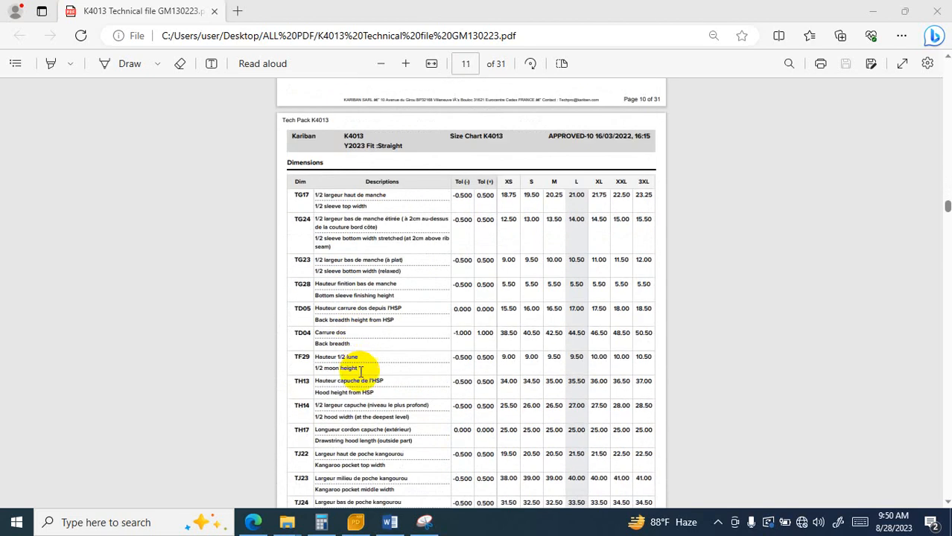
scroll(361, 370, down, 2)
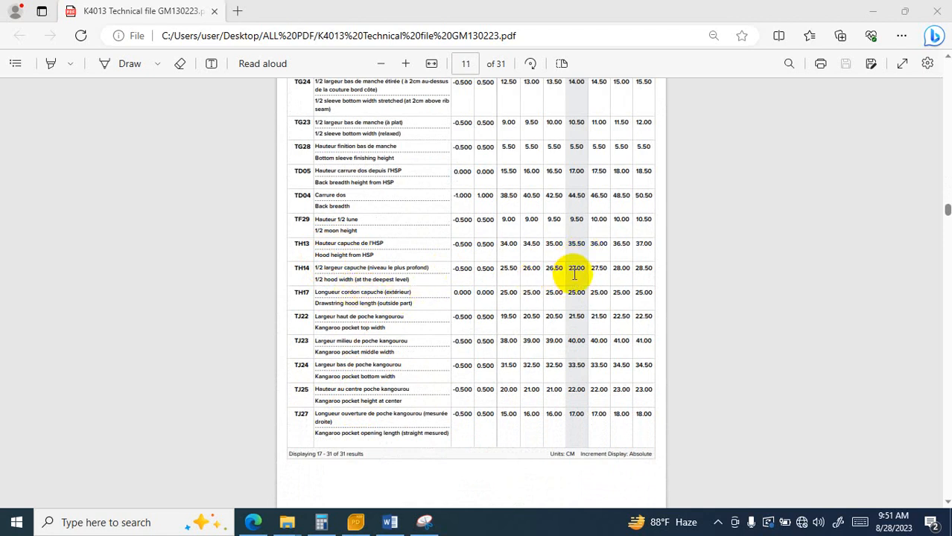
click(874, 14)
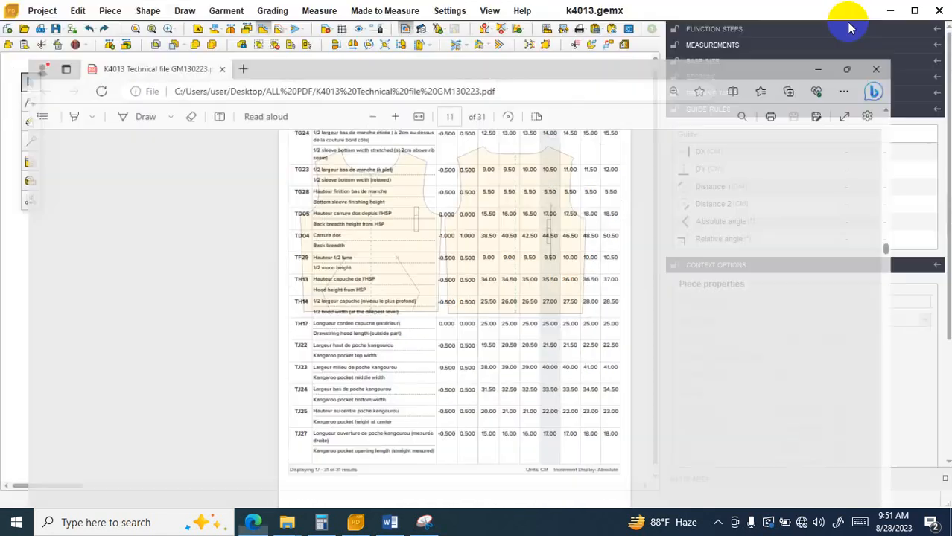
Draw a diagonal rectangle about 52 × 37 cm in the empty area beside the front piece.
click(31, 128)
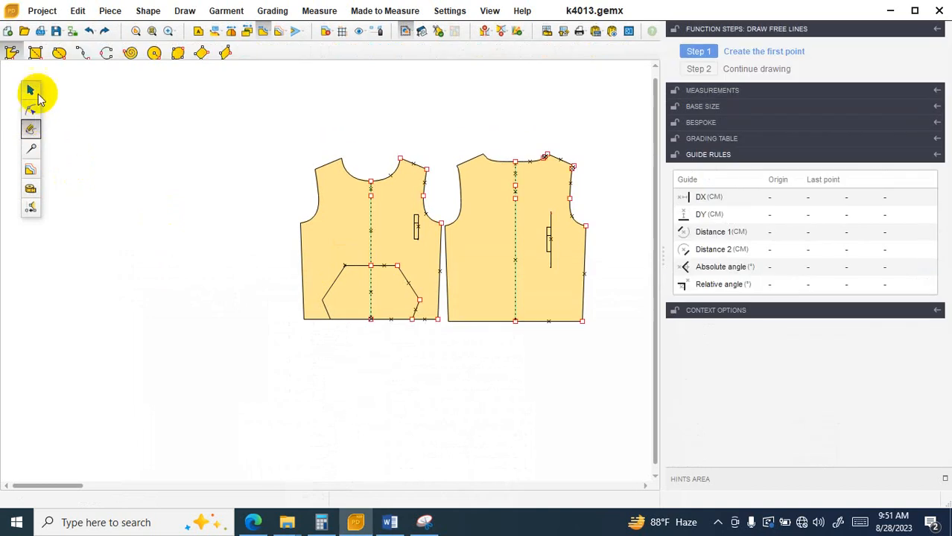
click(35, 52)
click(94, 221)
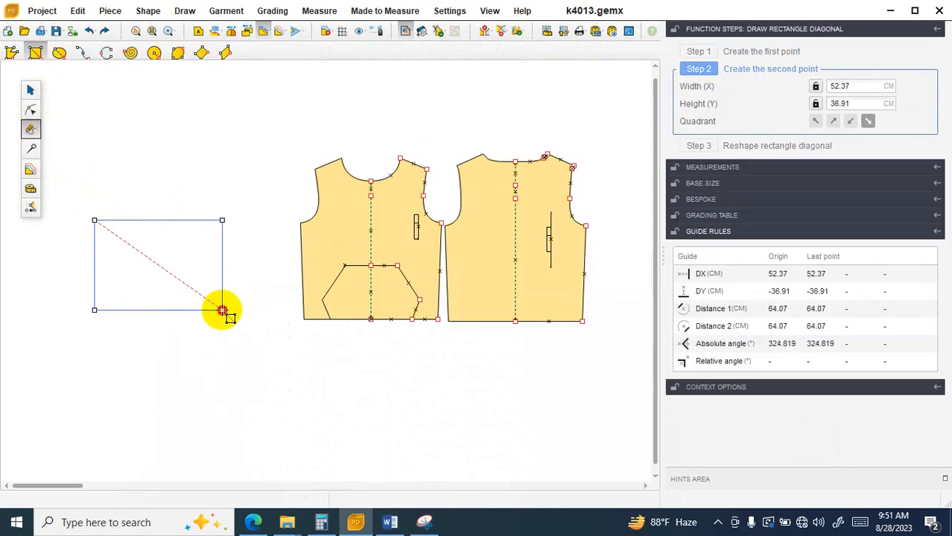
click(222, 309)
Reshape the rectangle to a width of 35.5 cm and a height of 27 cm, and validate it.
double_click(860, 103)
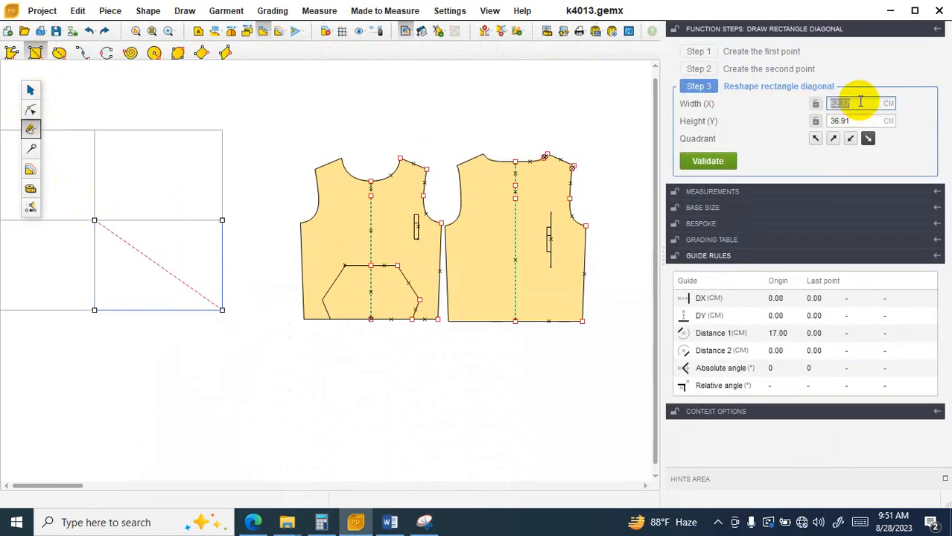
text(35)
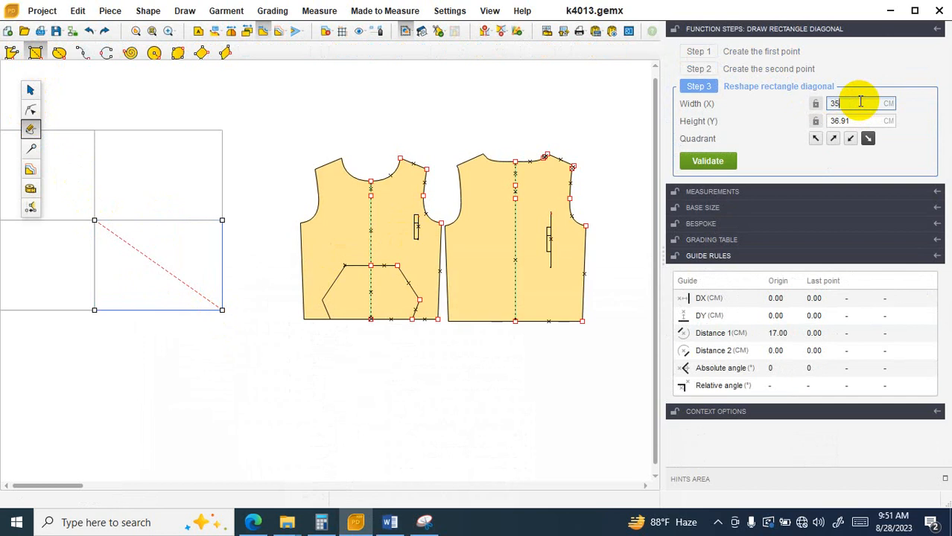
text(.5)
key(Tab)
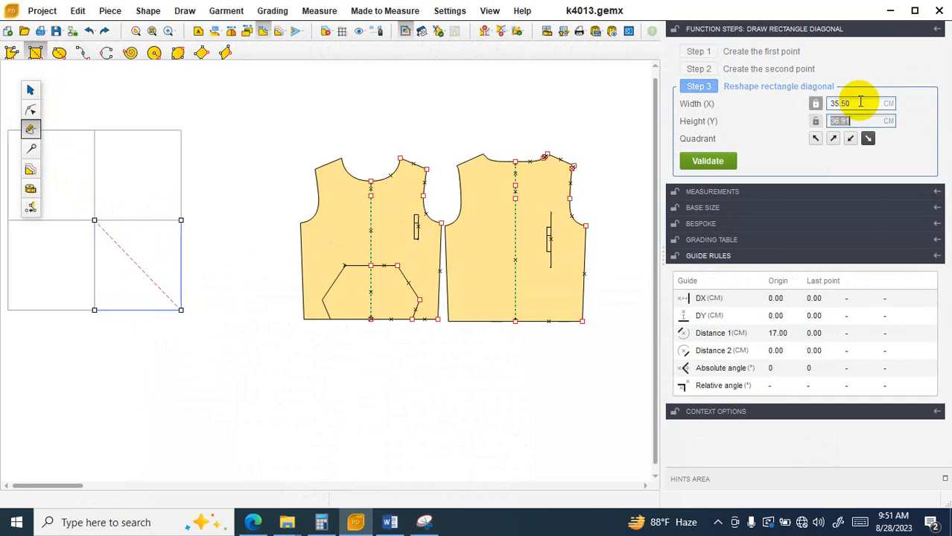
text(2)
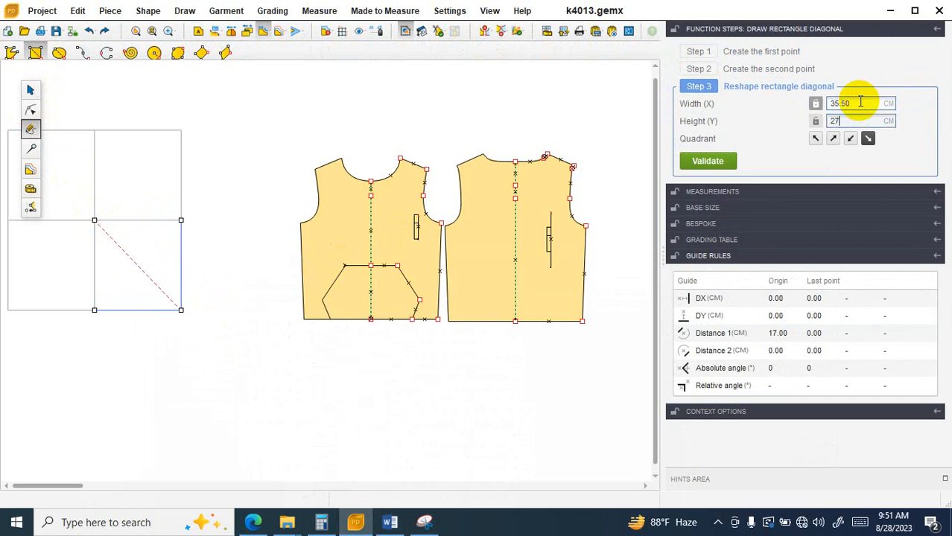
text(7)
key(Return)
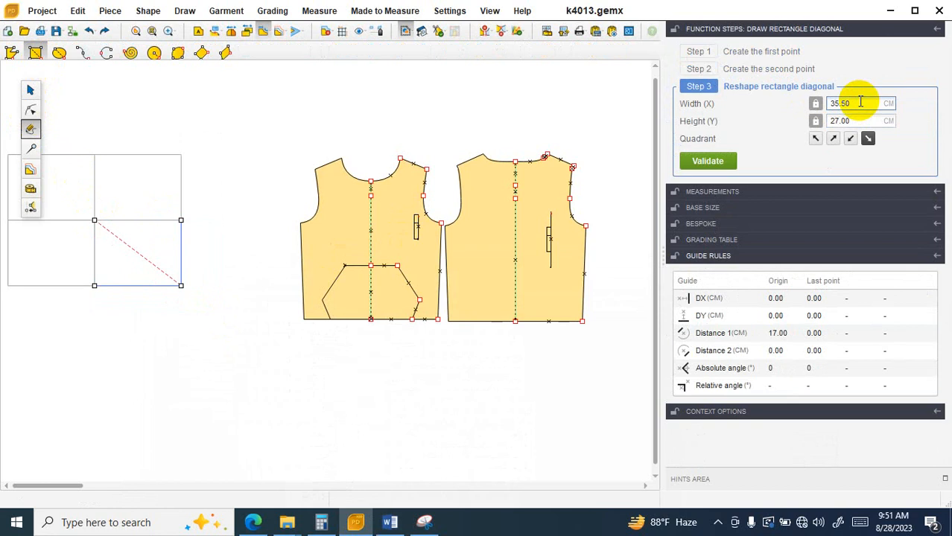
click(726, 160)
Move the new rectangular piece closer to the front piece.
scroll(139, 248, up, 3)
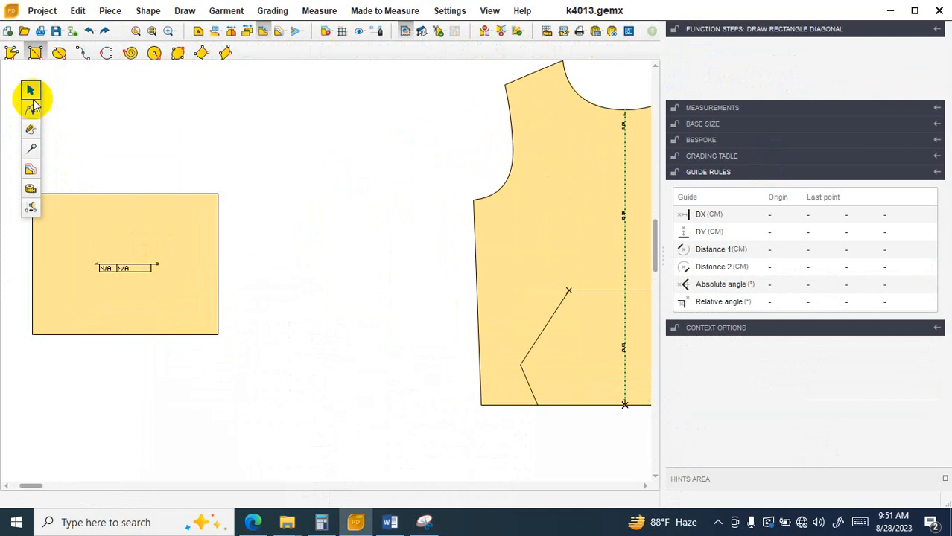
click(31, 89)
drag(119, 216, 251, 180)
scroll(249, 185, down, 3)
scroll(250, 185, up, 2)
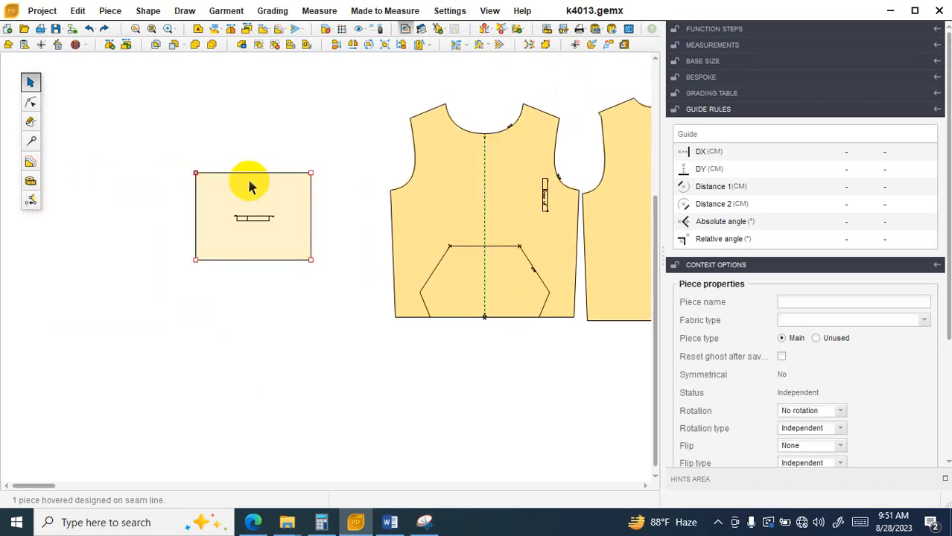
Divide the lower edge of the rectangle into 2 equal parts.
scroll(147, 262, up, 2)
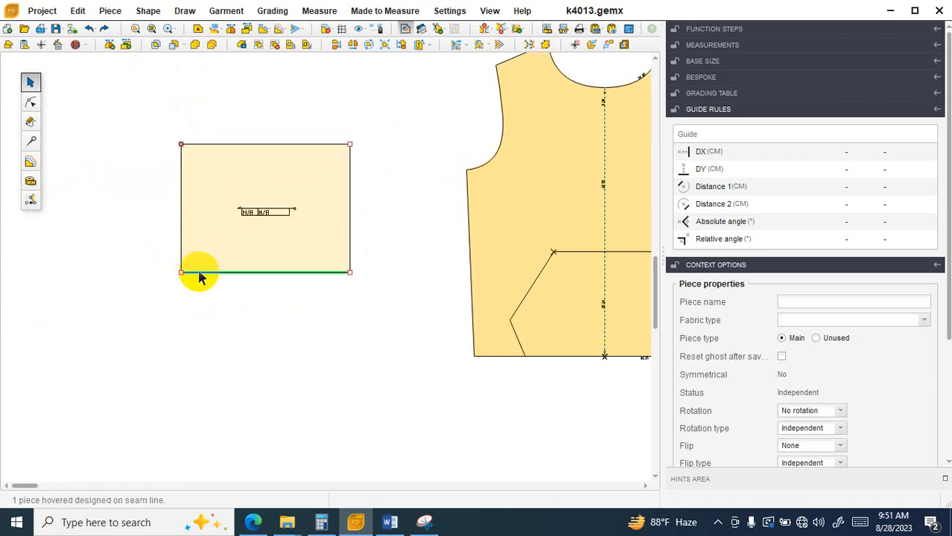
click(31, 101)
click(251, 272)
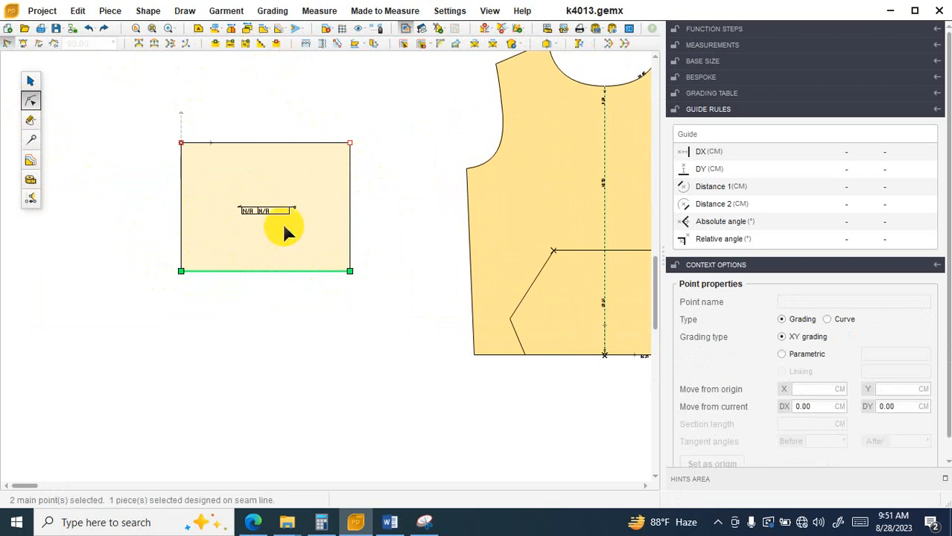
click(259, 45)
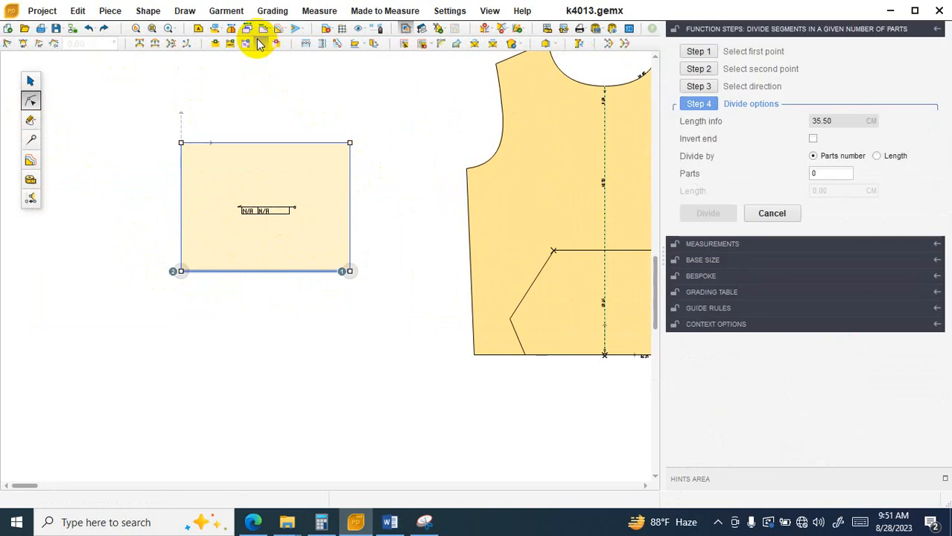
click(831, 171)
text(2)
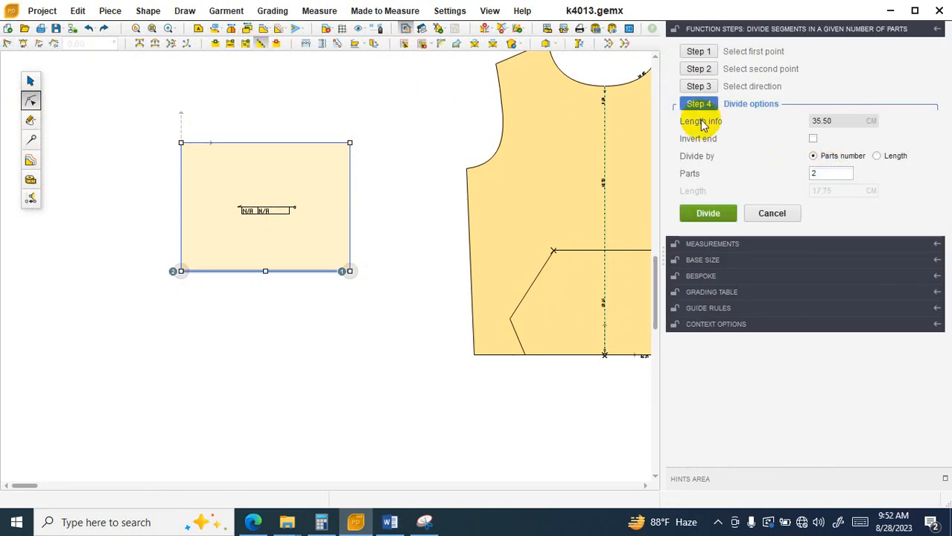
click(712, 213)
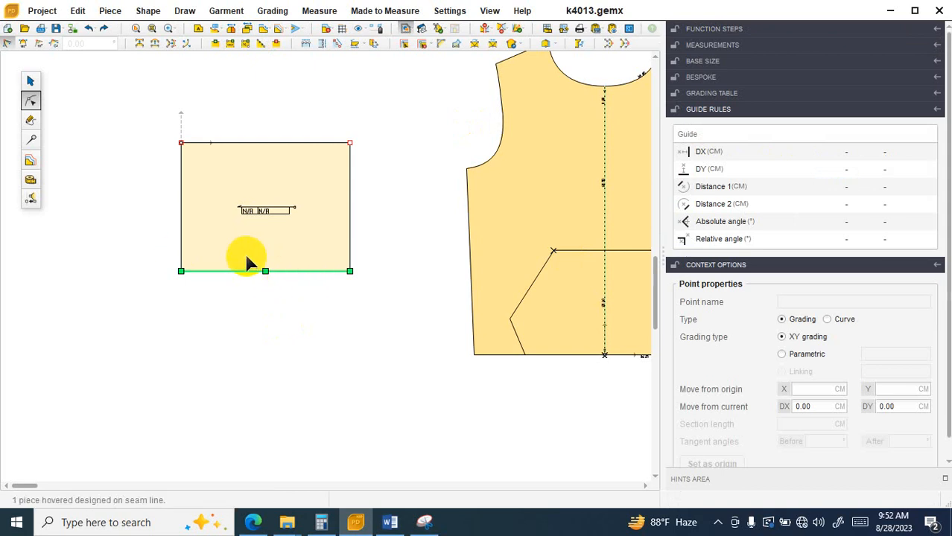
Create points 17 cm along the upper edge and 15 cm down the left edge from the rectangle's upper-left corner, using distances 17 and -15.
scroll(227, 213, up, 1)
click(167, 119)
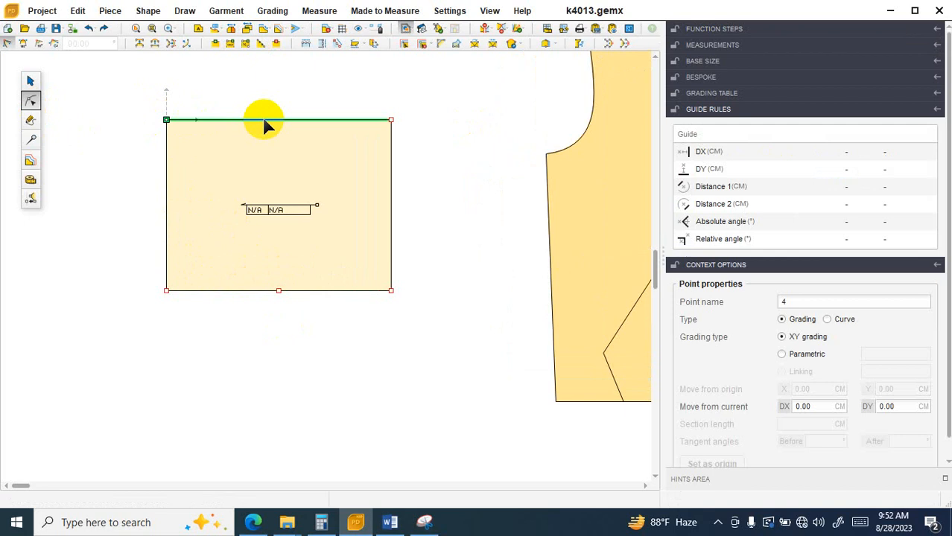
click(228, 44)
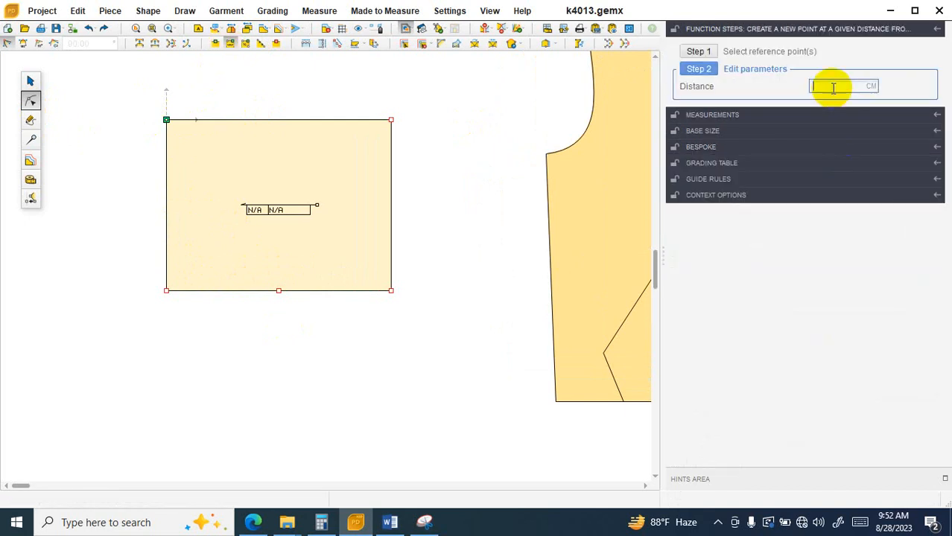
text(17)
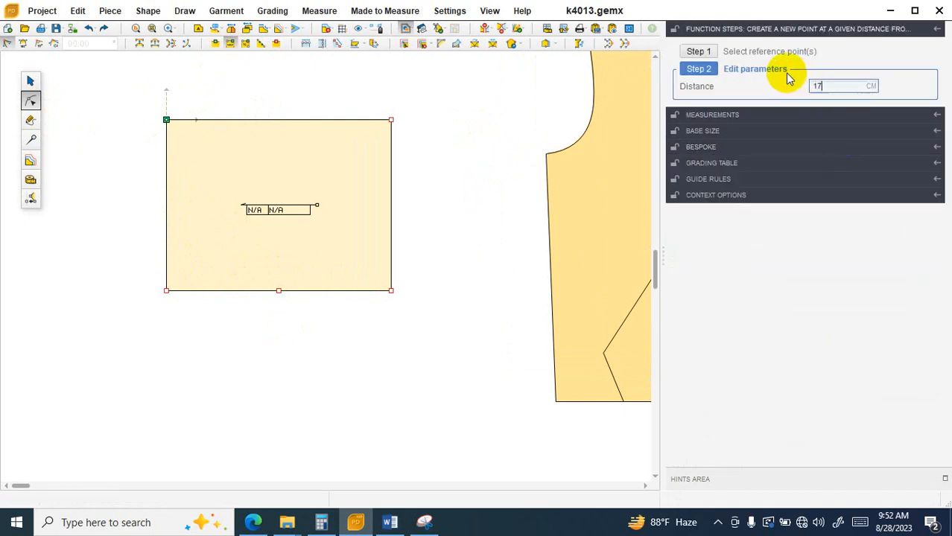
click(165, 119)
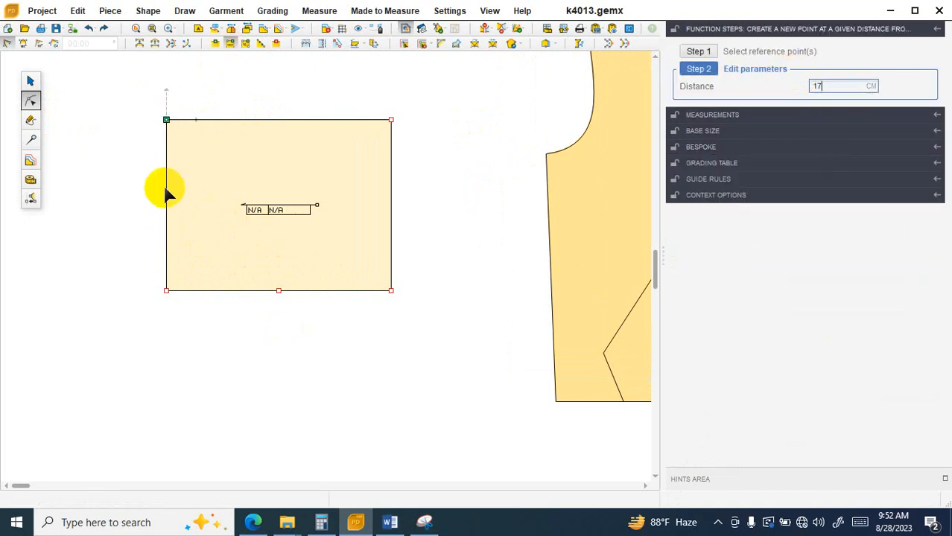
click(823, 89)
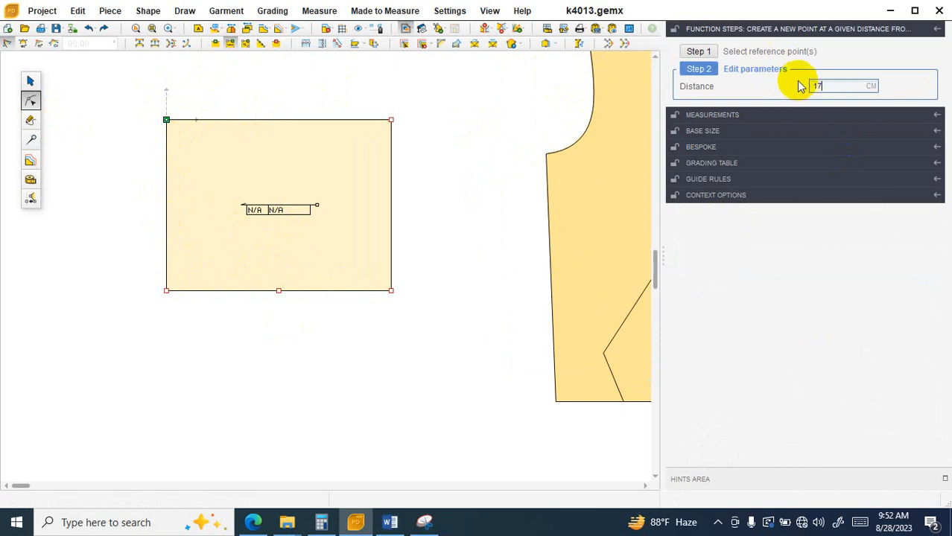
text(-)
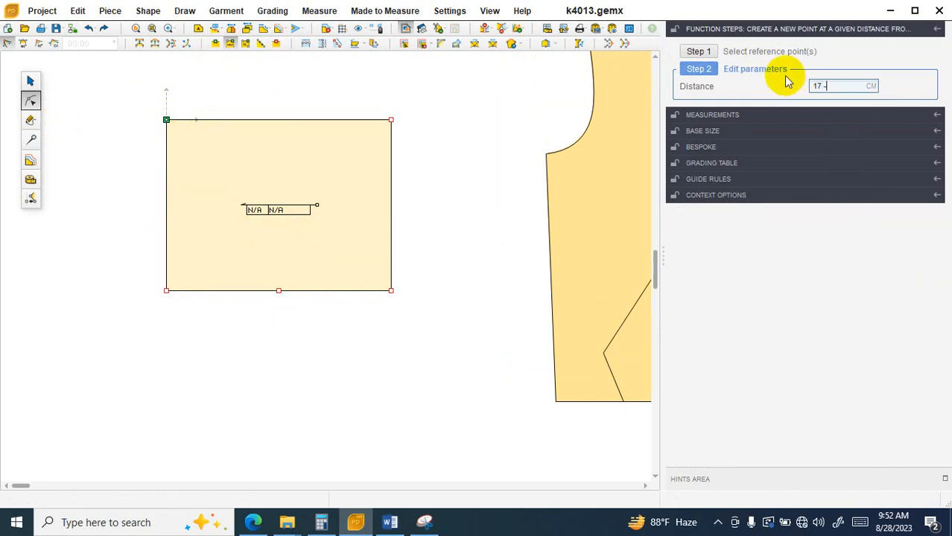
text(15)
key(Return)
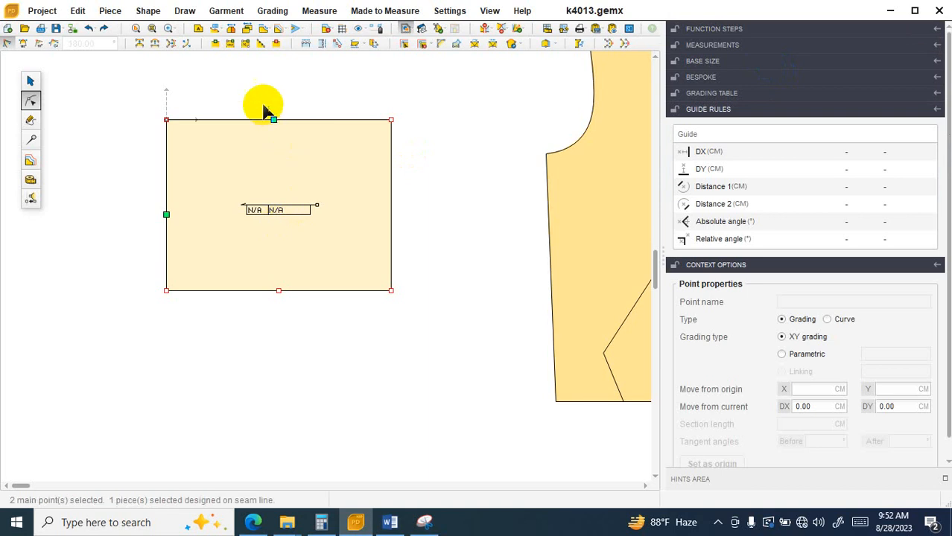
Check the hood drawing in the PDF tech pack and raise the intermediate points of the rectangle's upper and lower edges together.
click(253, 522)
scroll(644, 254, down, 10)
scroll(632, 257, up, 10)
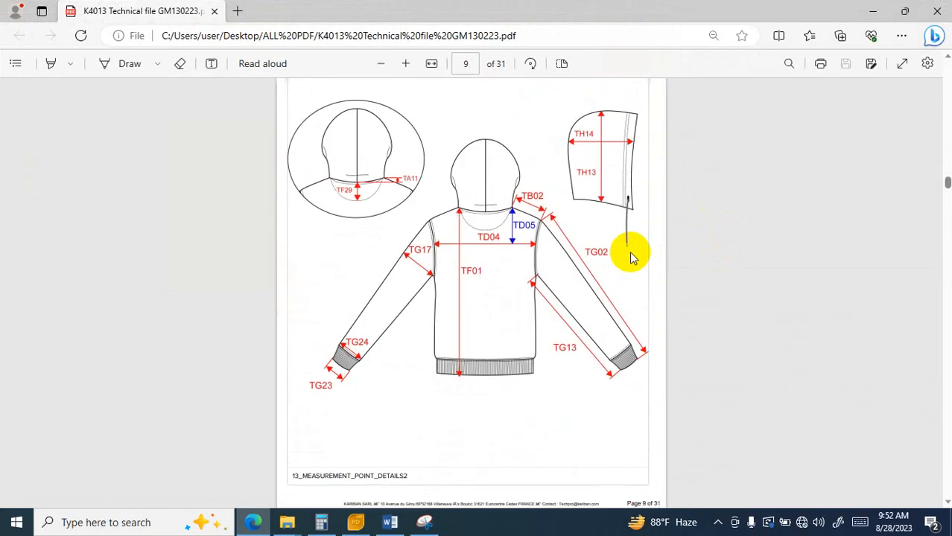
scroll(637, 336, down, 1)
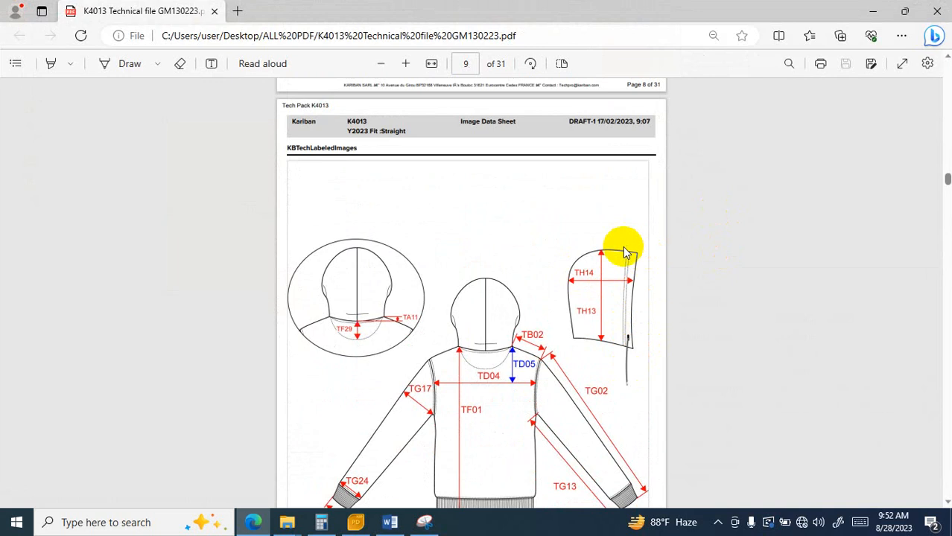
click(254, 521)
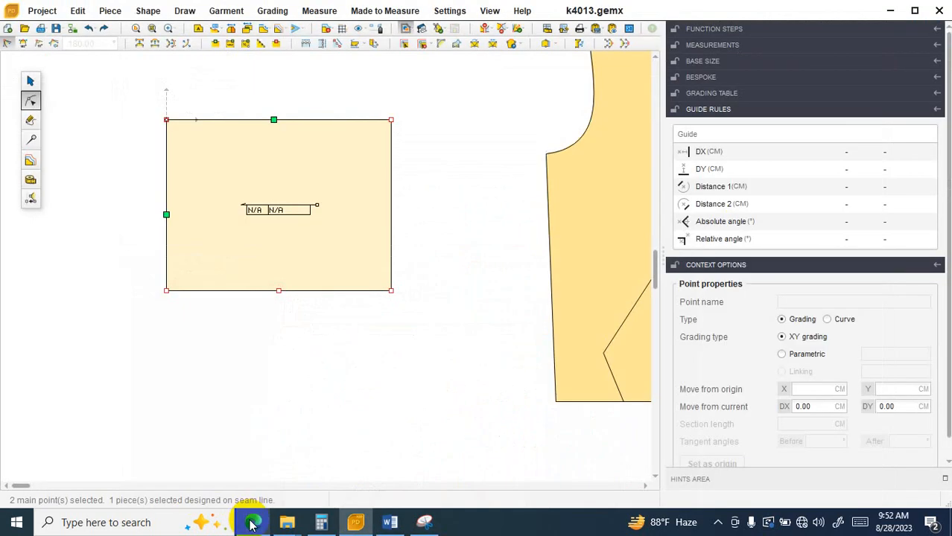
drag(251, 95, 328, 305)
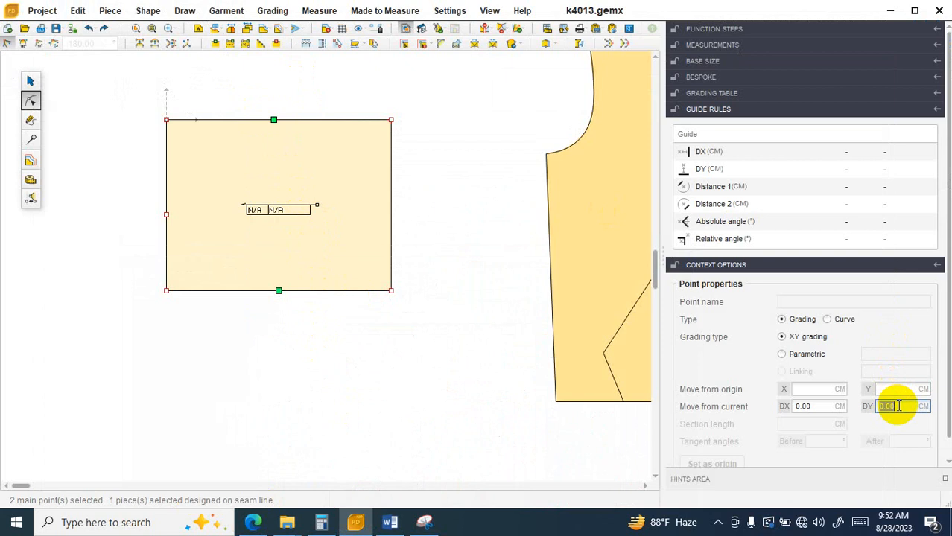
key(Return)
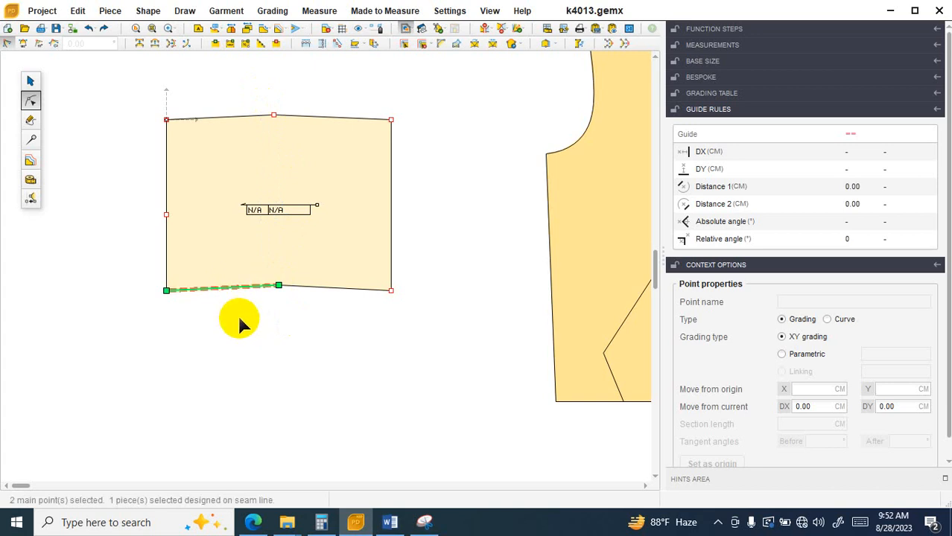
click(202, 288)
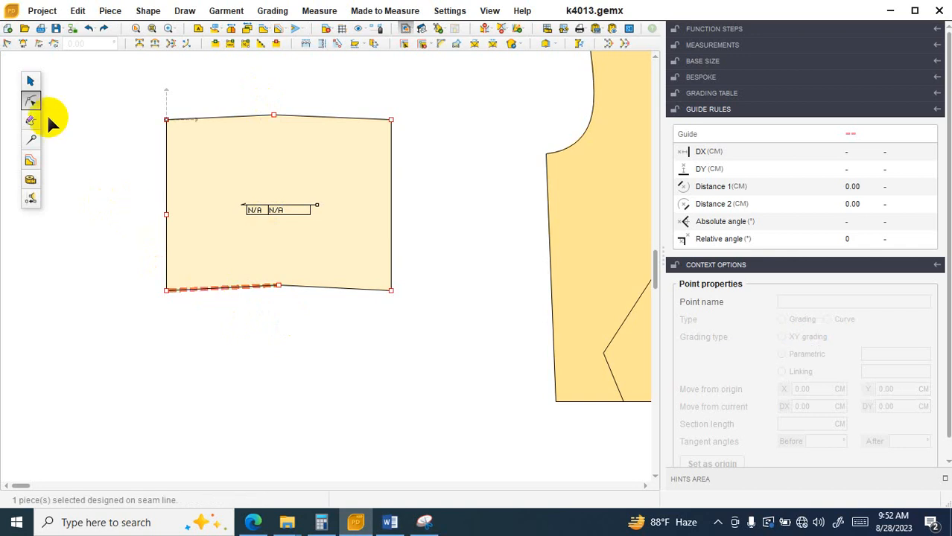
click(244, 293)
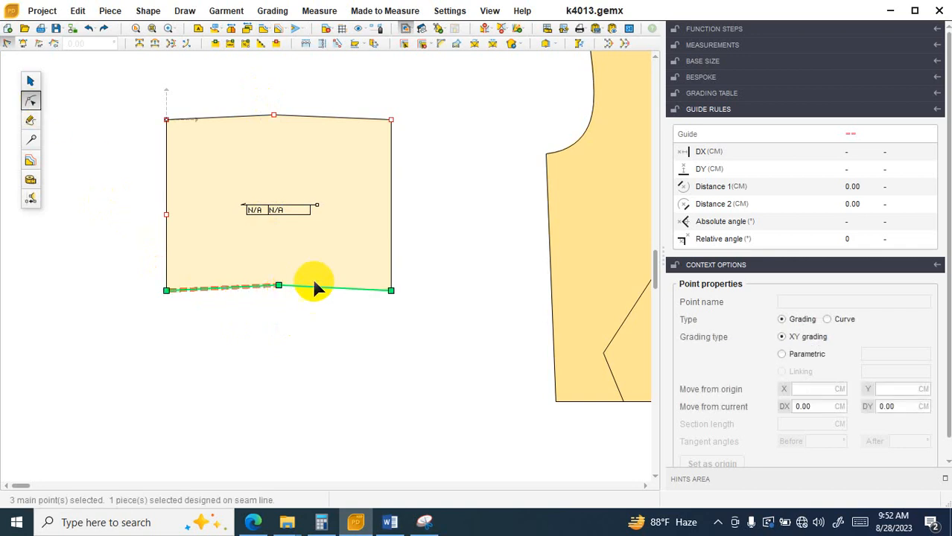
click(325, 116)
key(Insert)
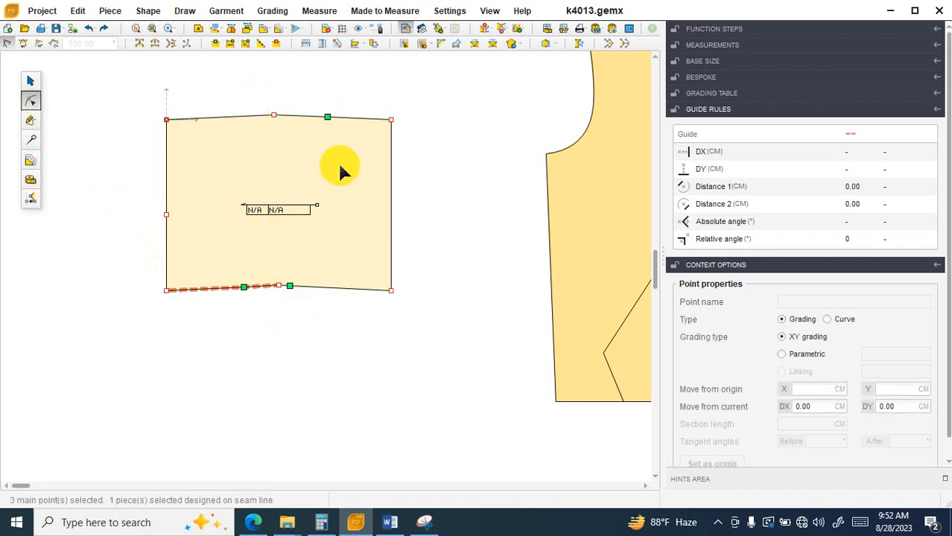
click(200, 119)
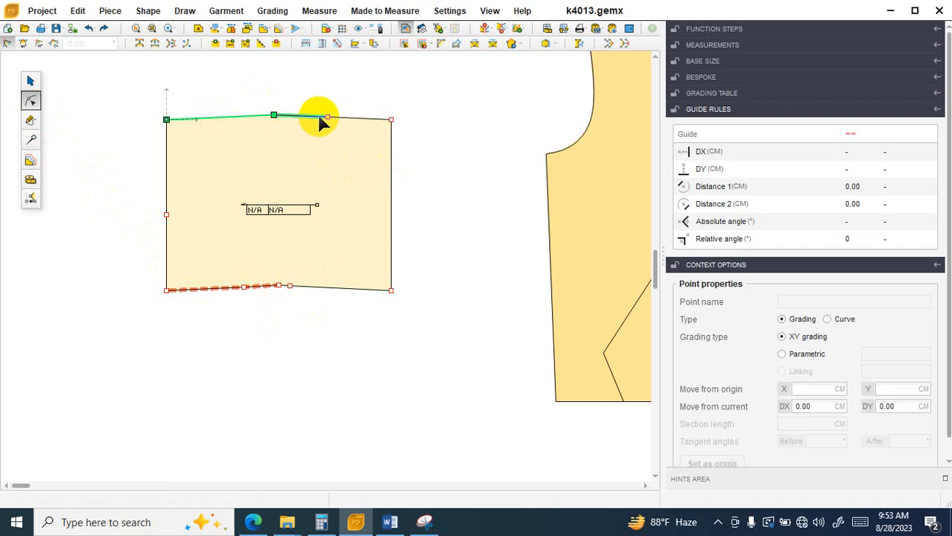
click(87, 29)
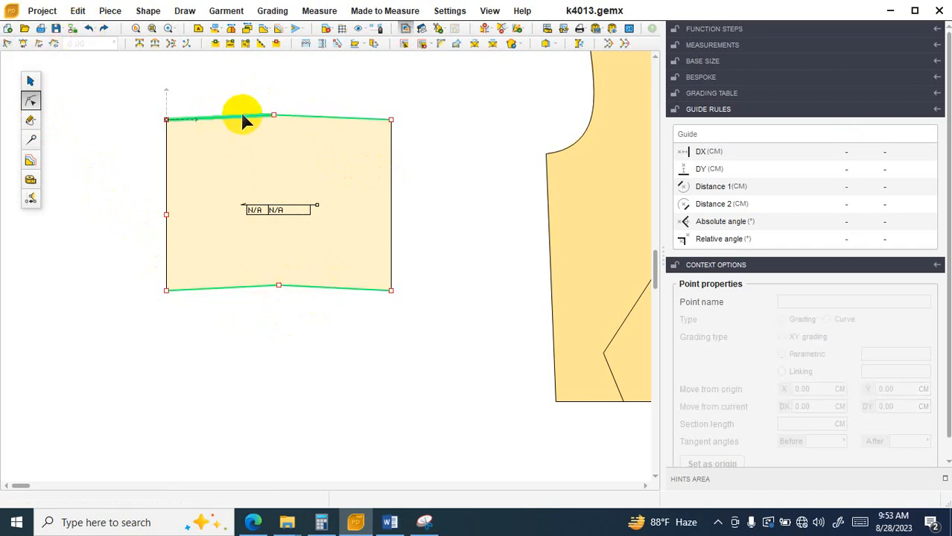
Turn all the outline segments of the hood rectangle into curves.
ctrl+click(166, 235)
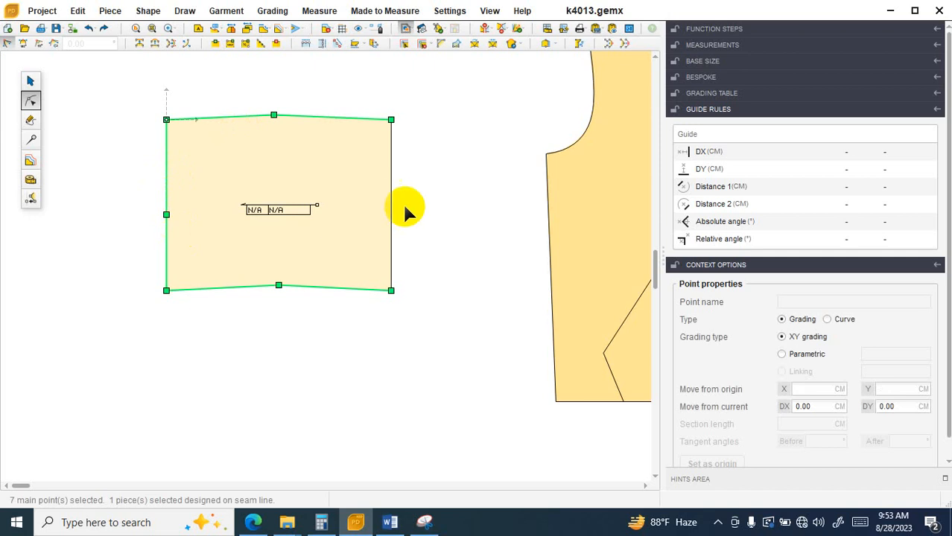
ctrl+click(393, 201)
click(155, 44)
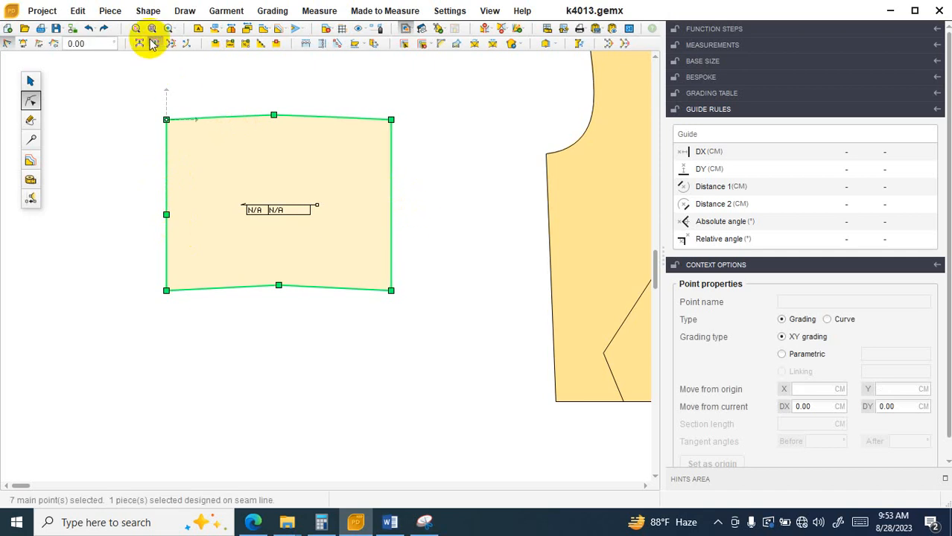
click(140, 43)
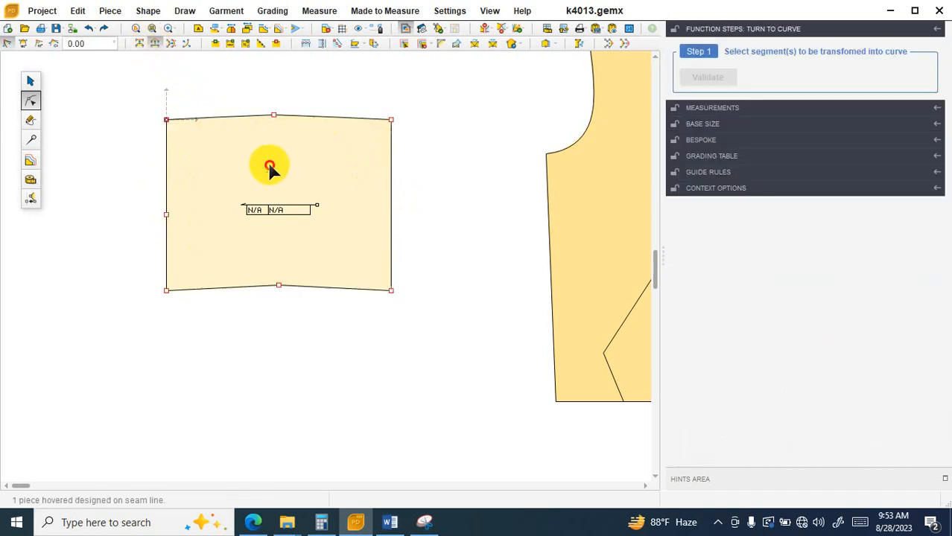
click(223, 119)
click(155, 43)
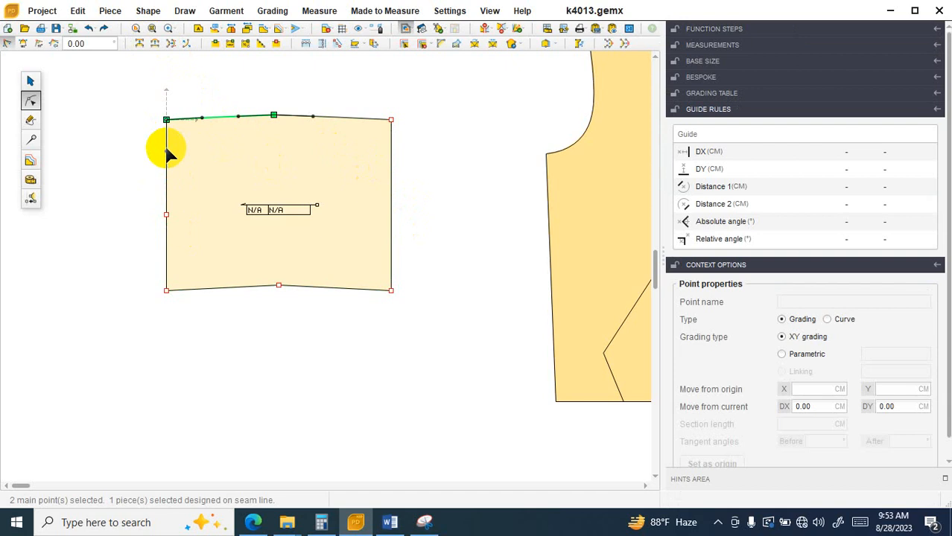
click(166, 151)
click(206, 289)
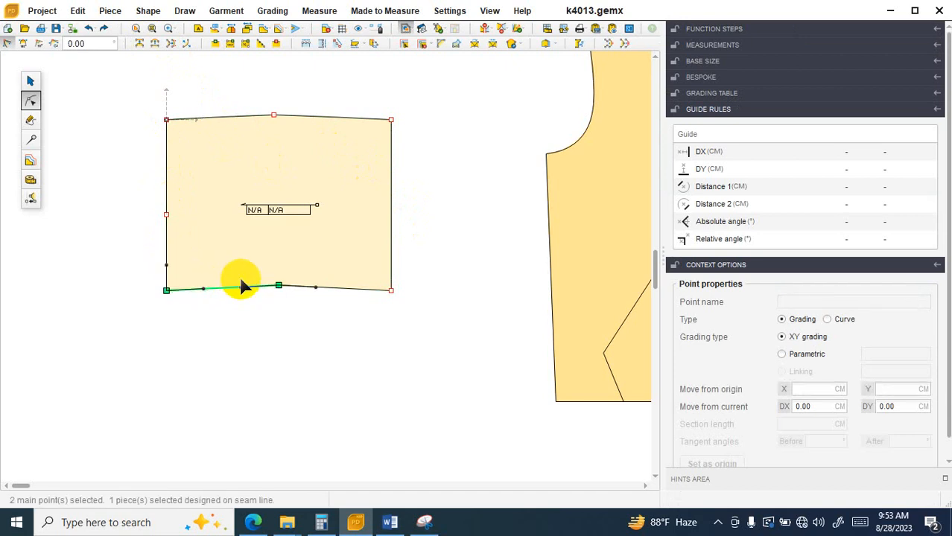
Smooth the curve tangents at the intermediate points of the hood's upper, lower and left edges.
drag(254, 87, 291, 142)
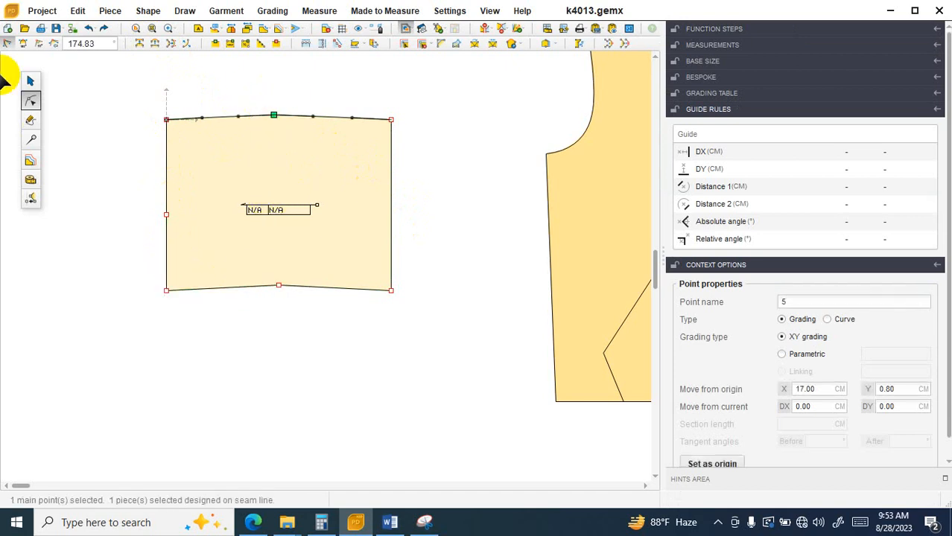
click(24, 44)
drag(276, 278, 287, 304)
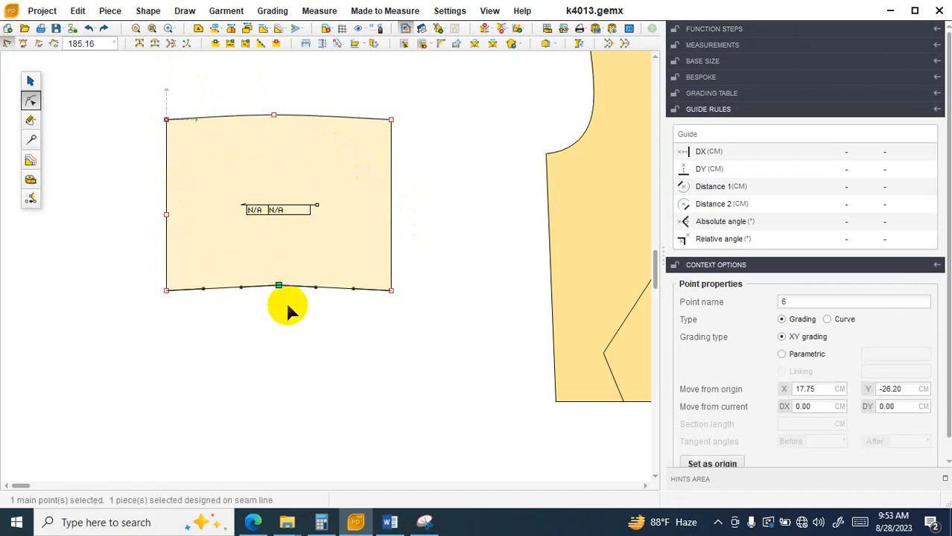
click(23, 43)
drag(149, 195, 187, 229)
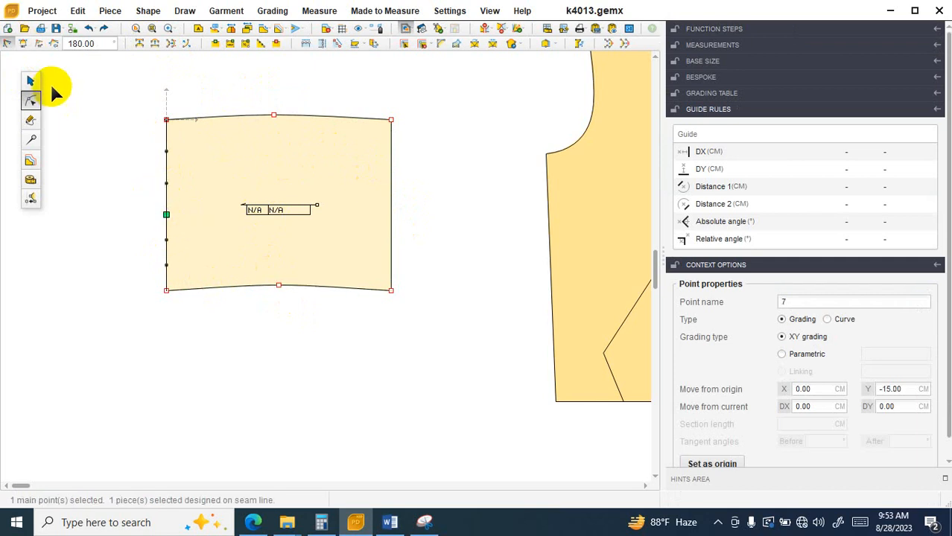
click(22, 43)
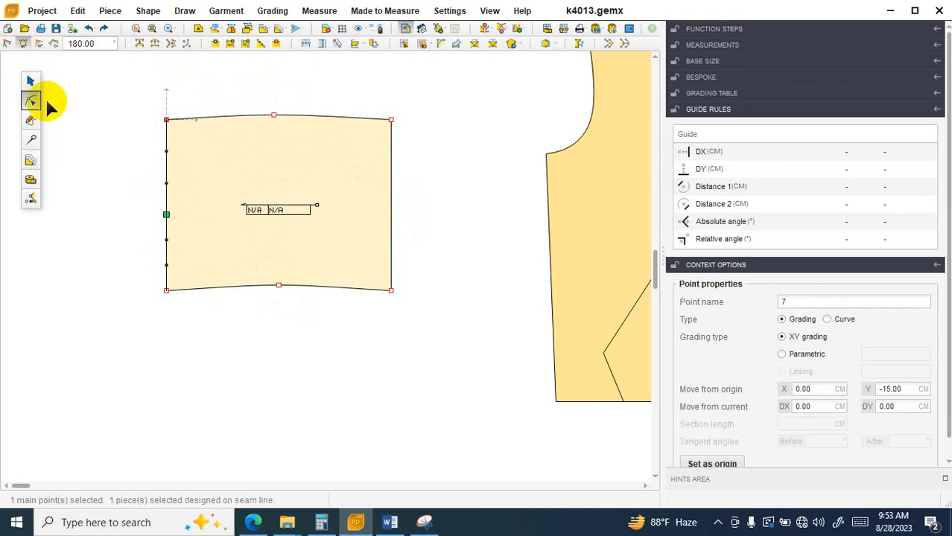
Delete the hood's upper-left corner point so one rounded curve joins the upper and left intermediate points.
click(234, 181)
scroll(213, 138, up, 1)
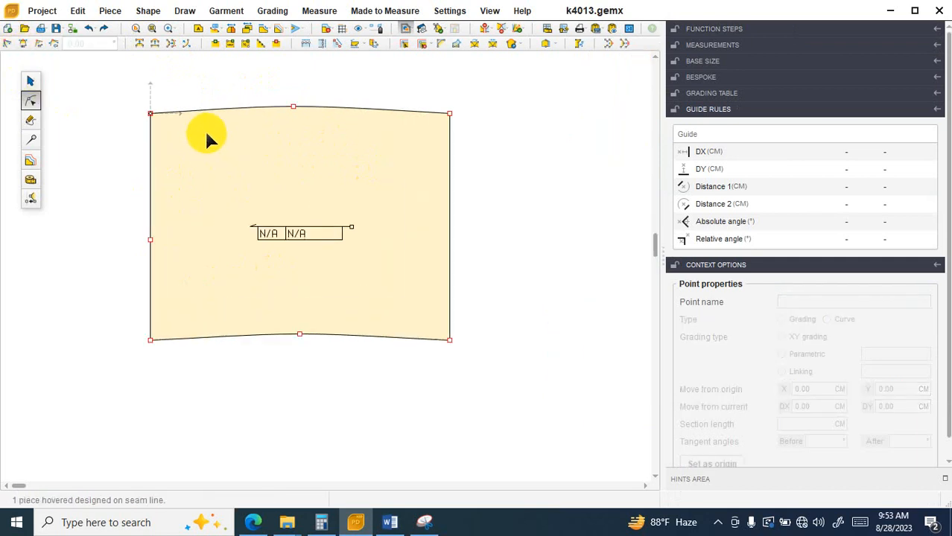
click(150, 113)
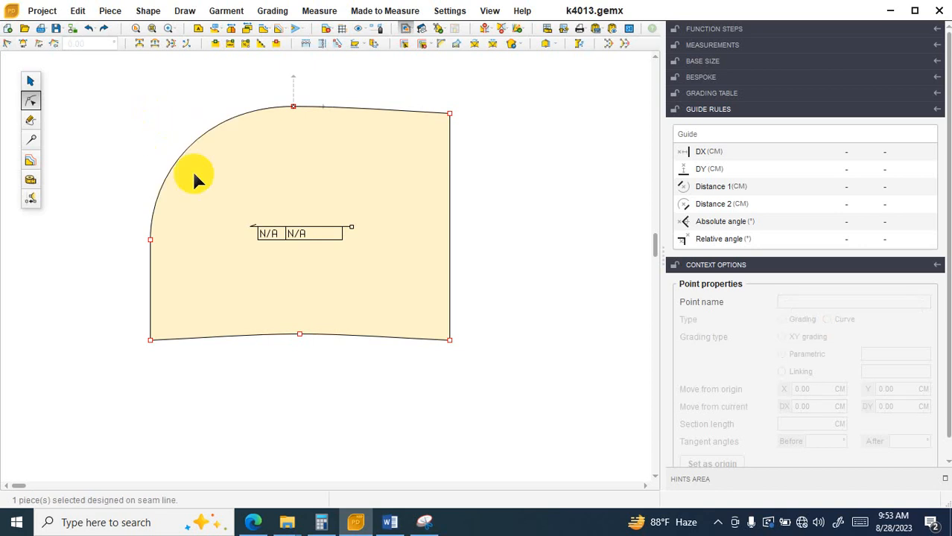
Lengthen the rounded curve's tangent at the upper intermediate point and tilt it in line with the upper edge.
click(187, 151)
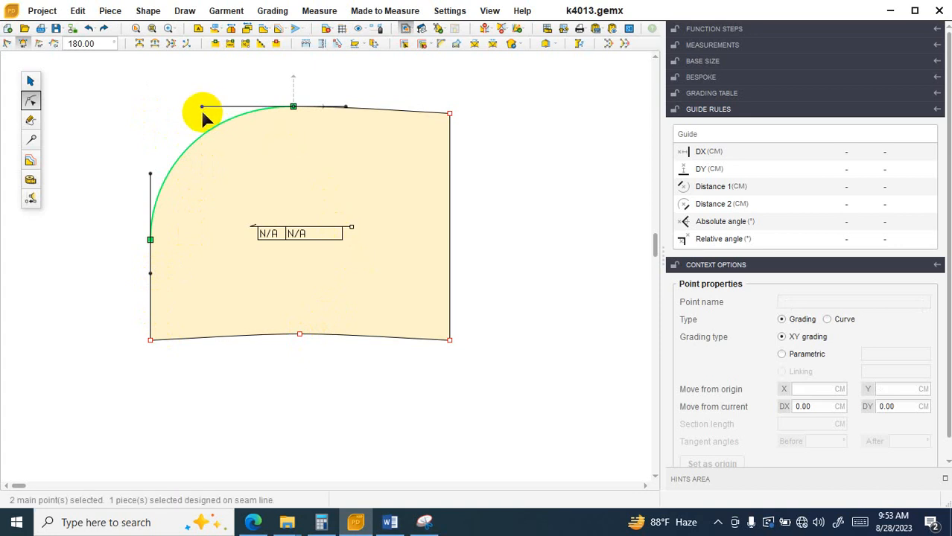
drag(202, 108, 192, 109)
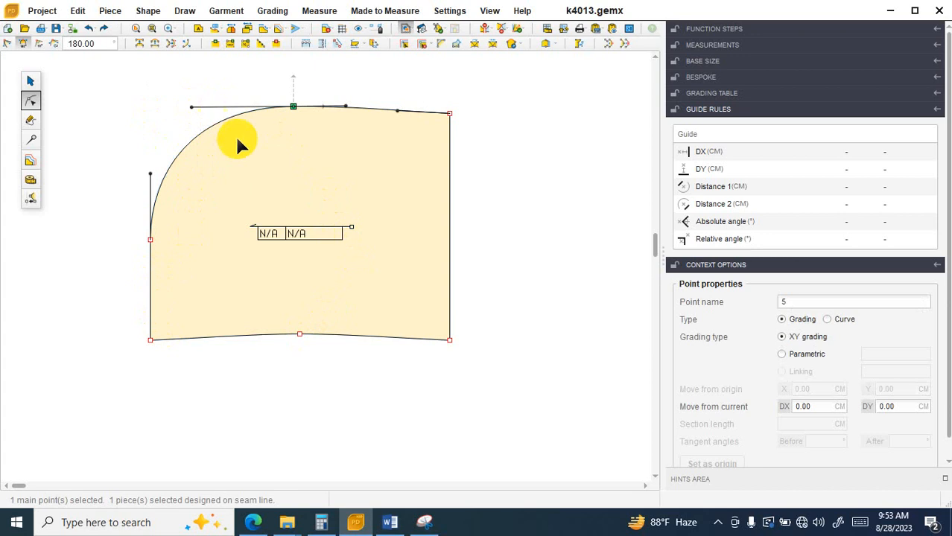
drag(345, 107, 347, 111)
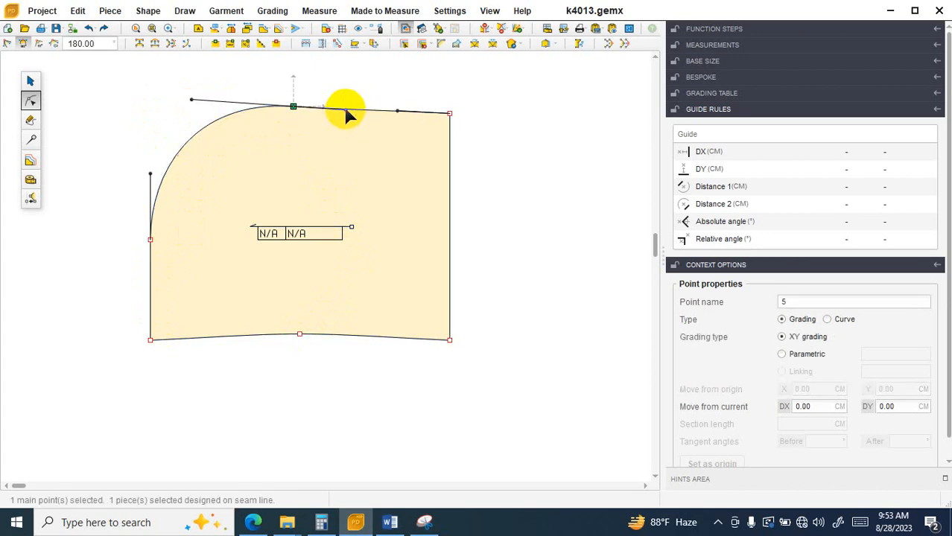
click(392, 166)
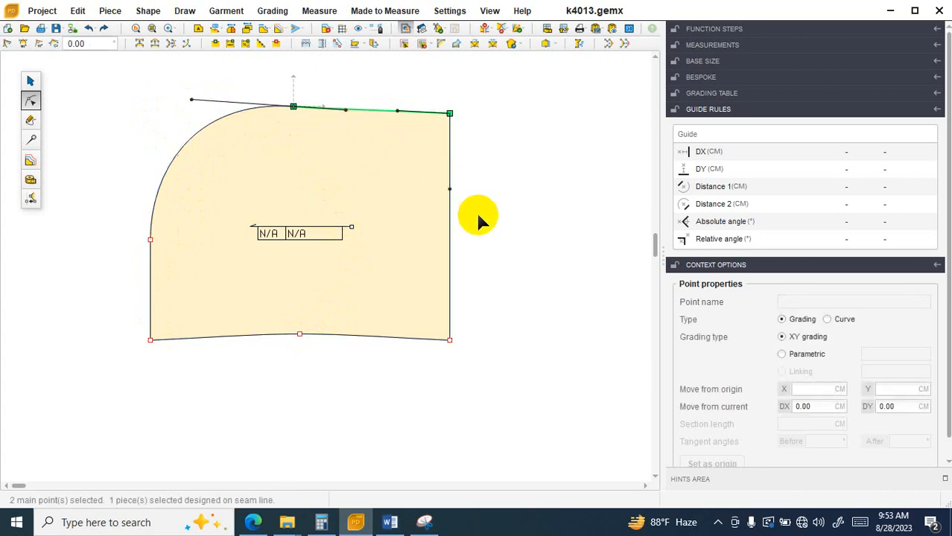
Move the hood's upper-right corner point inward with a DX of -0.5 cm from its current position.
click(450, 114)
click(449, 113)
click(812, 389)
click(818, 406)
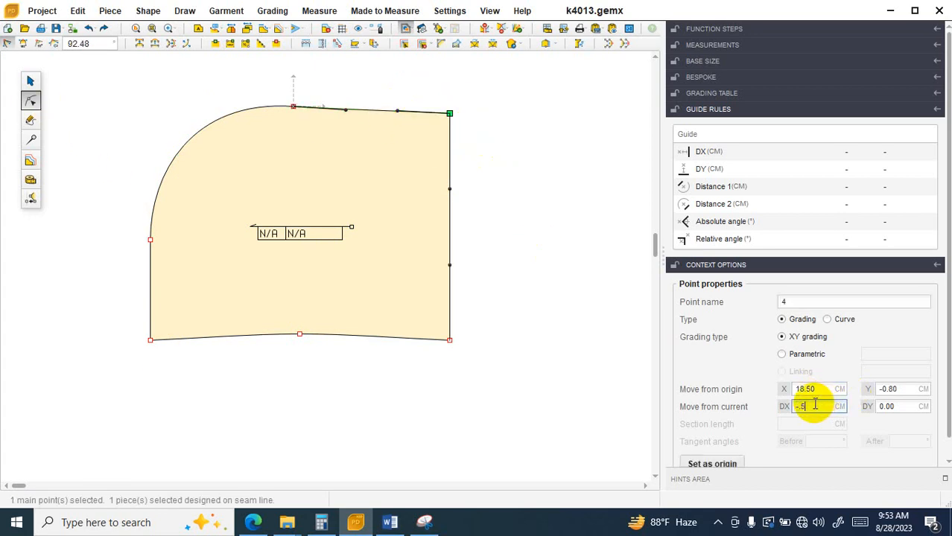
text(-.5)
key(Return)
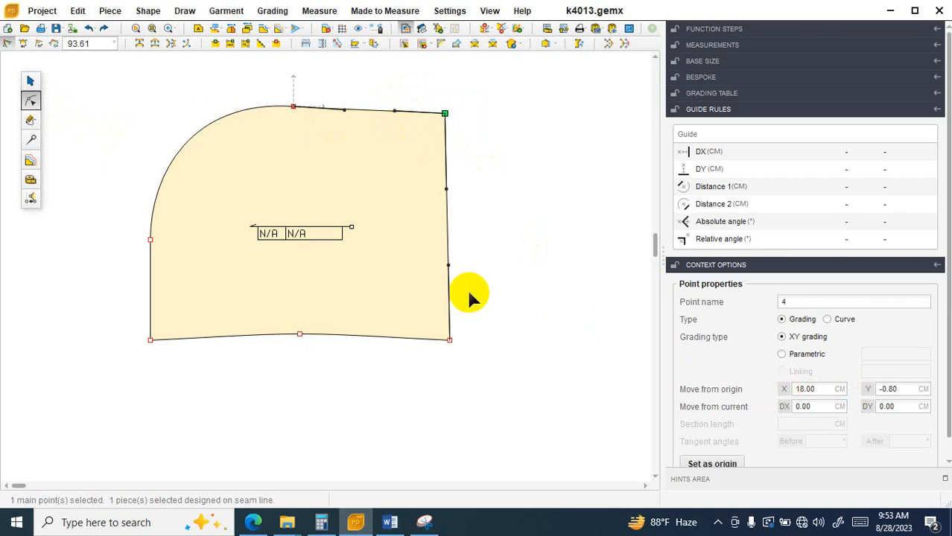
Flatten the tangent at the upper intermediate point to nearly horizontal and lengthen it slightly for a fuller crown curve.
scroll(275, 257, up, 1)
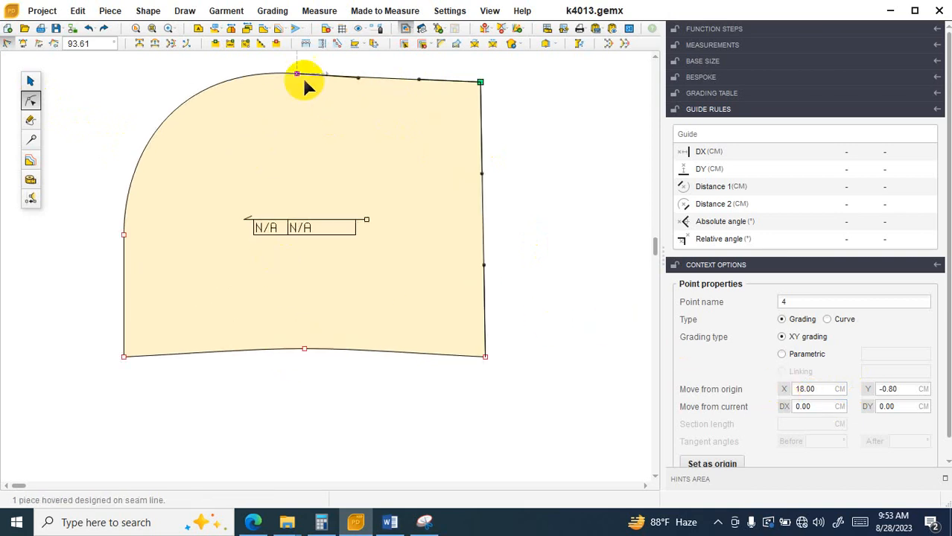
click(274, 75)
scroll(241, 76, up, 1)
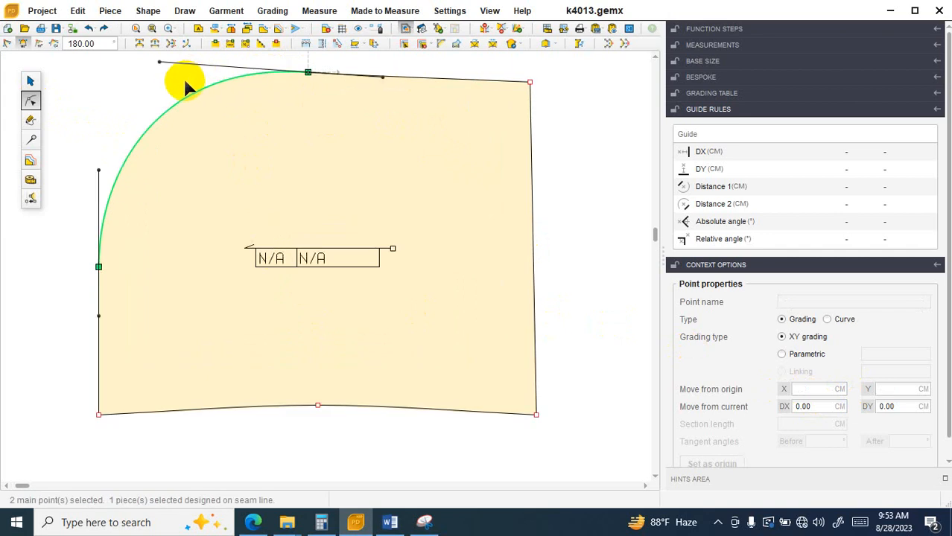
drag(159, 61, 157, 68)
click(367, 140)
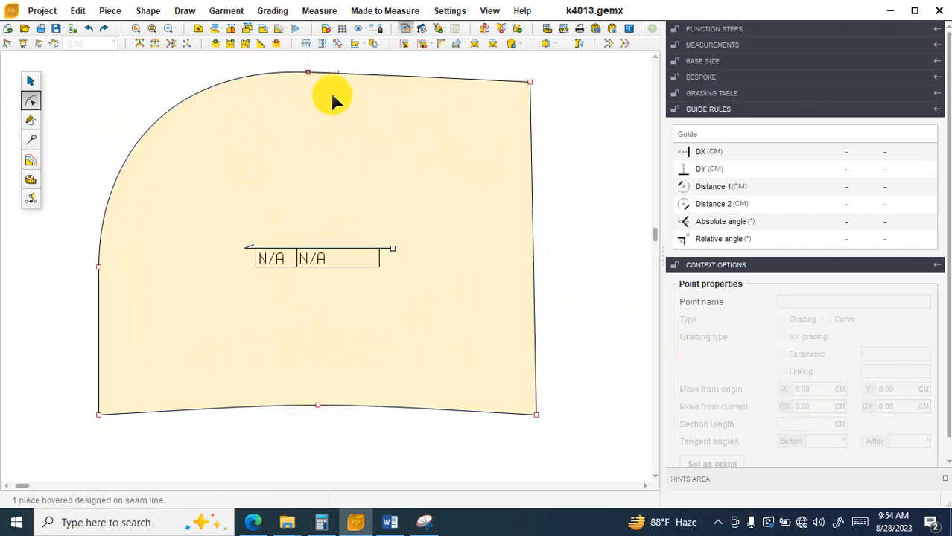
click(309, 72)
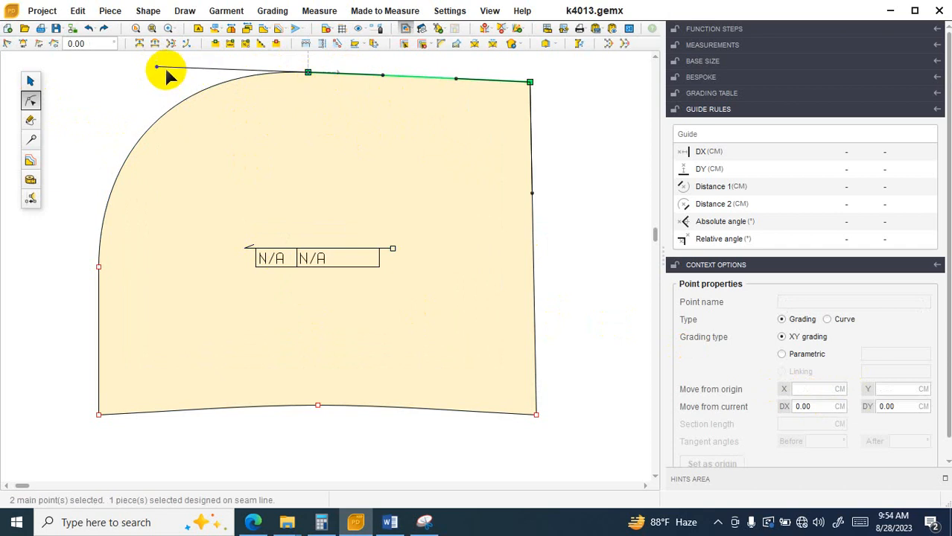
mouse_move(156, 68)
mouse_down()
mouse_move(144, 66)
mouse_move(147, 75)
mouse_up()
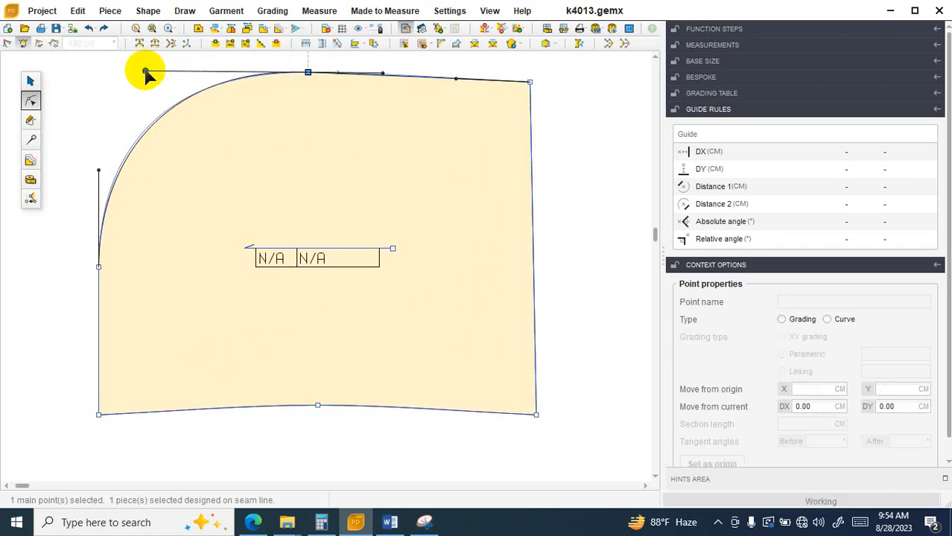
click(474, 156)
Shorten the rounded curve's vertical tangent at the left intermediate point.
click(157, 122)
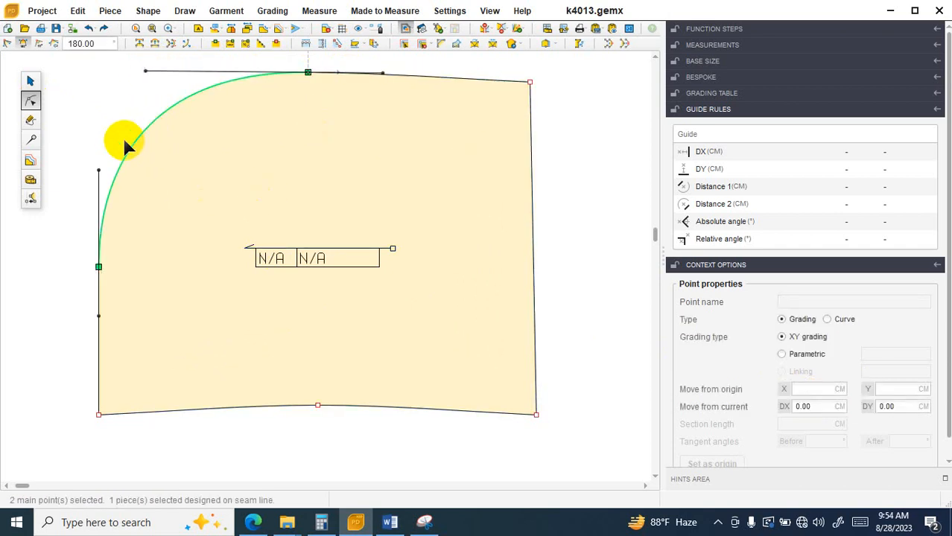
click(100, 169)
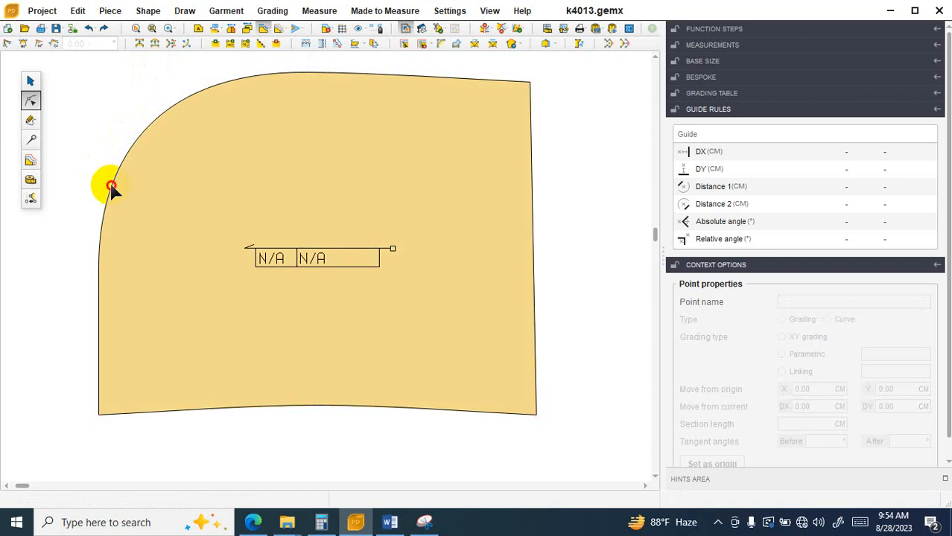
click(117, 185)
click(100, 179)
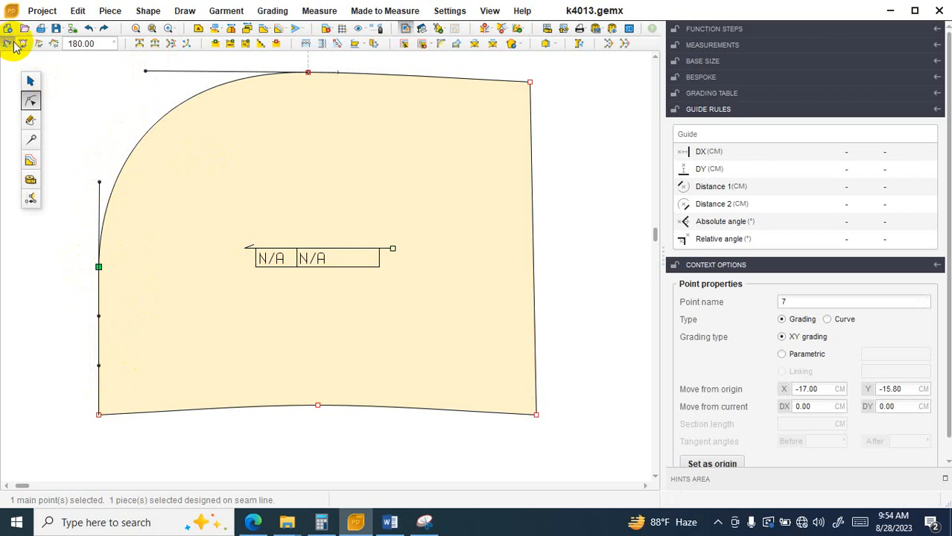
click(213, 278)
Bow the lower part of the left edge slightly outward by adjusting the tangent below the left intermediate point.
click(100, 320)
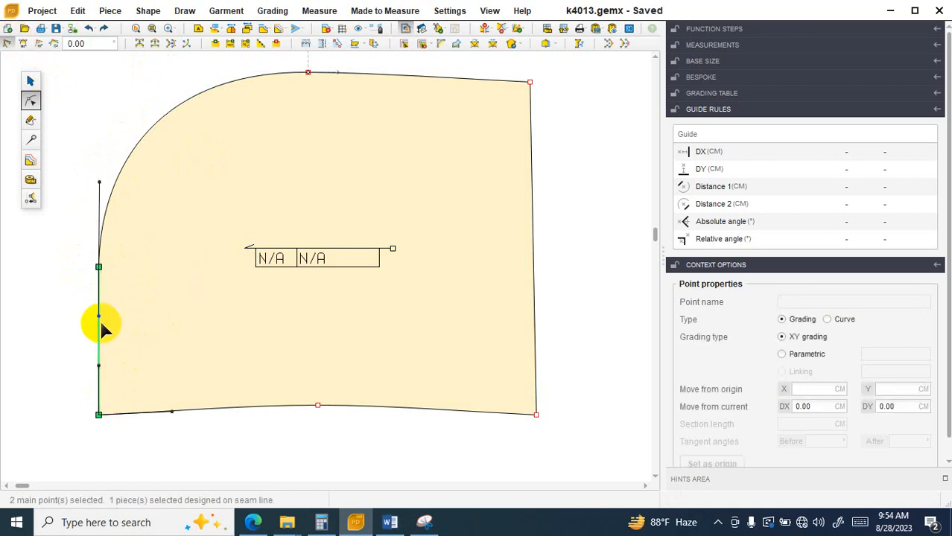
drag(98, 315, 95, 310)
click(151, 288)
click(98, 267)
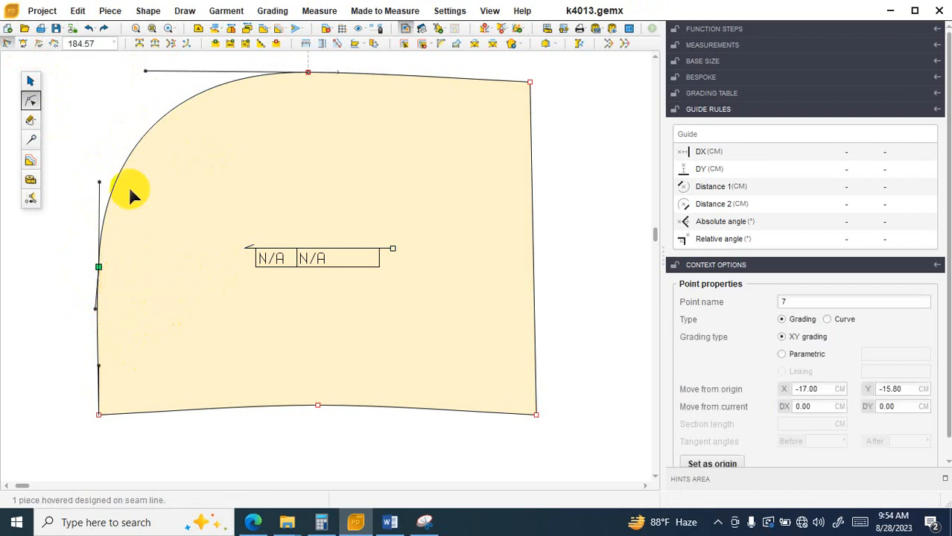
Lower and shorten the rounded curve's tangent at the upper intermediate point to soften the crown.
drag(145, 72, 156, 78)
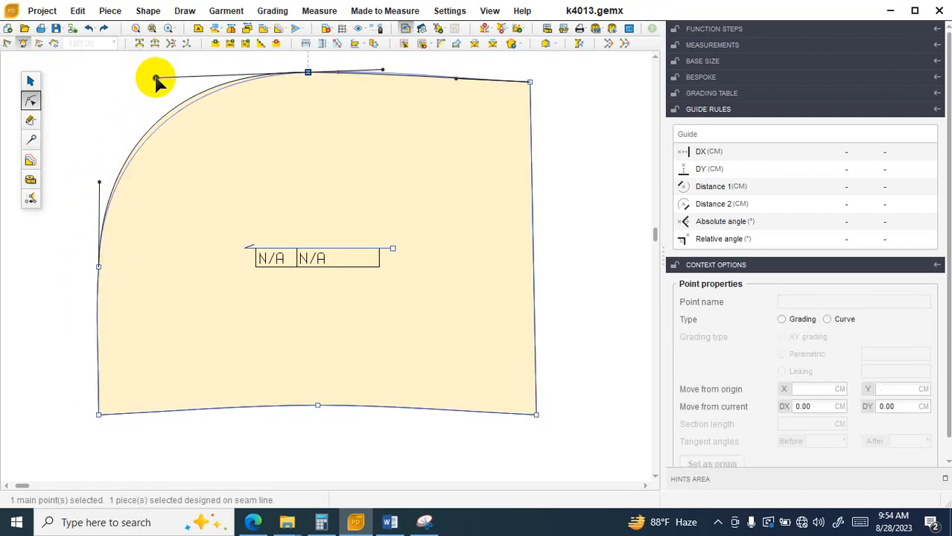
click(203, 187)
click(138, 143)
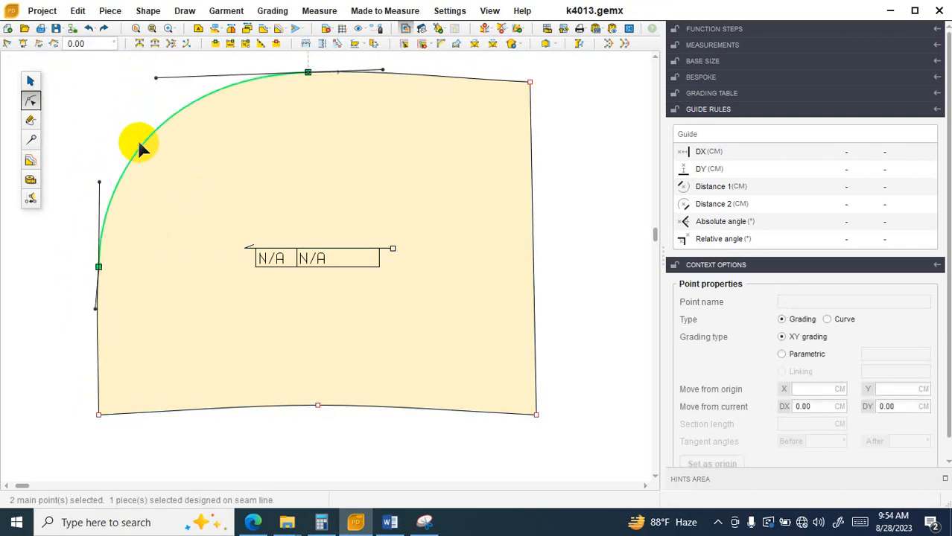
drag(154, 79, 164, 79)
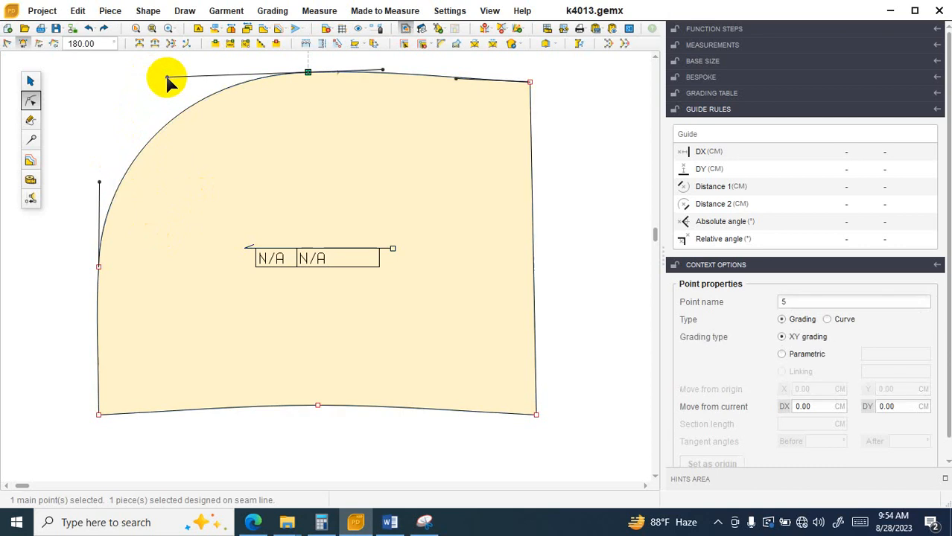
Refine the bow of the left edge by slightly adjusting its tangent just below the left intermediate point.
click(135, 291)
click(97, 275)
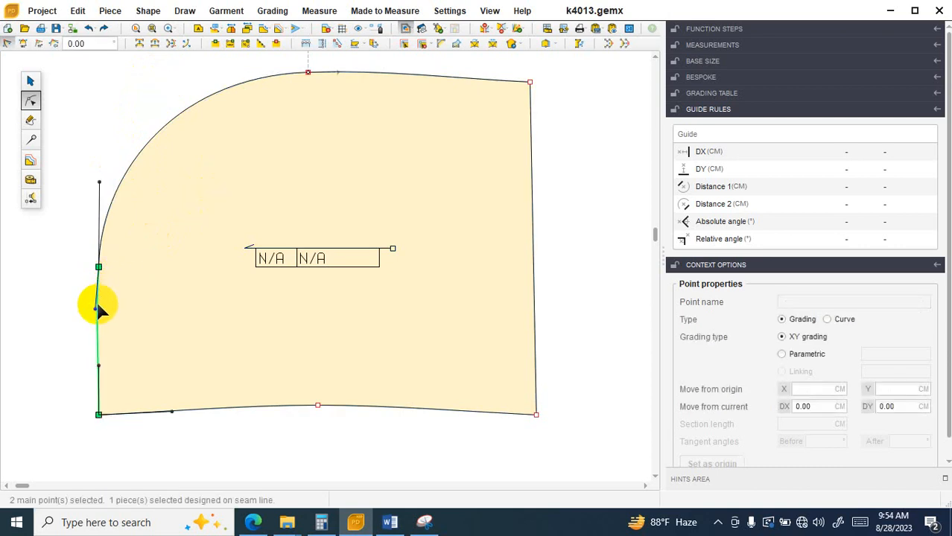
drag(95, 310, 97, 306)
click(163, 297)
scroll(197, 313, down, 2)
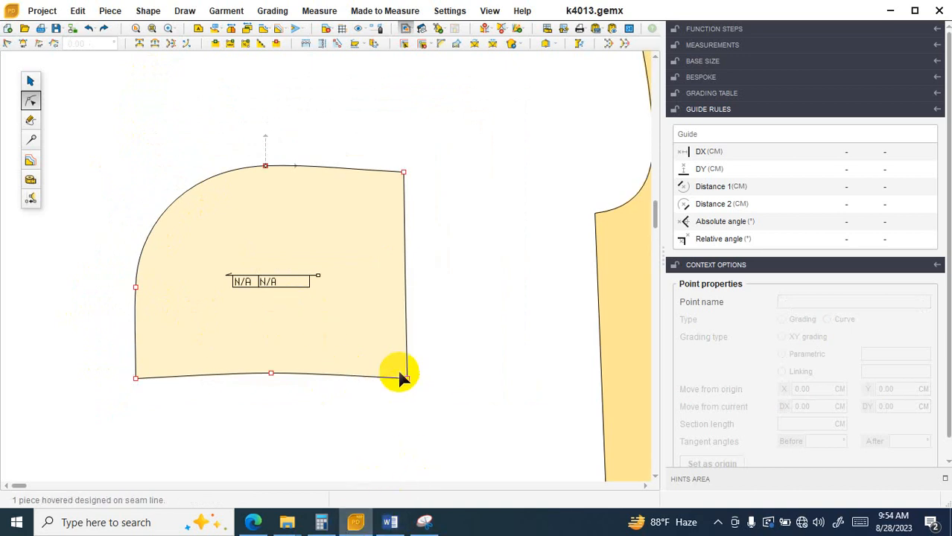
Compare with the hood sketch in the tech pack, and move the lower right corner outward by DX 4.2 cm.
click(253, 522)
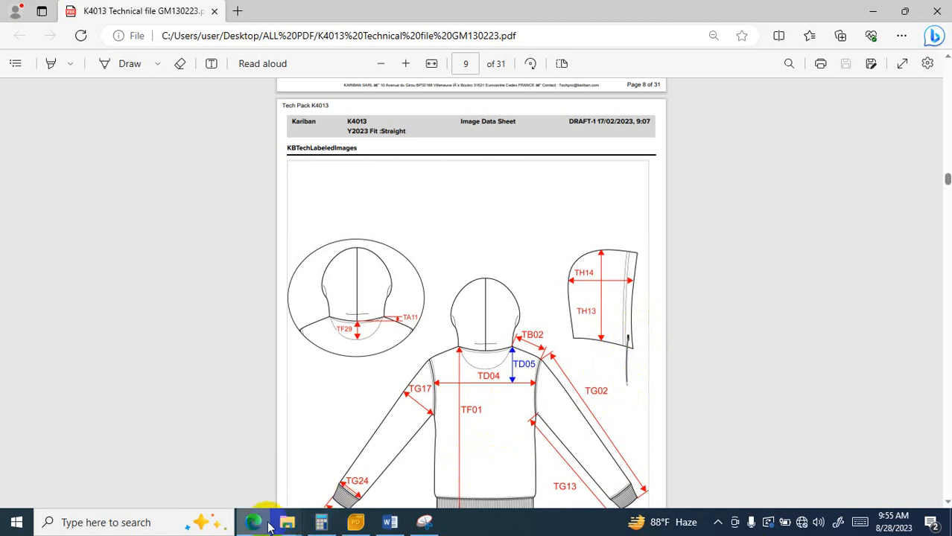
click(355, 523)
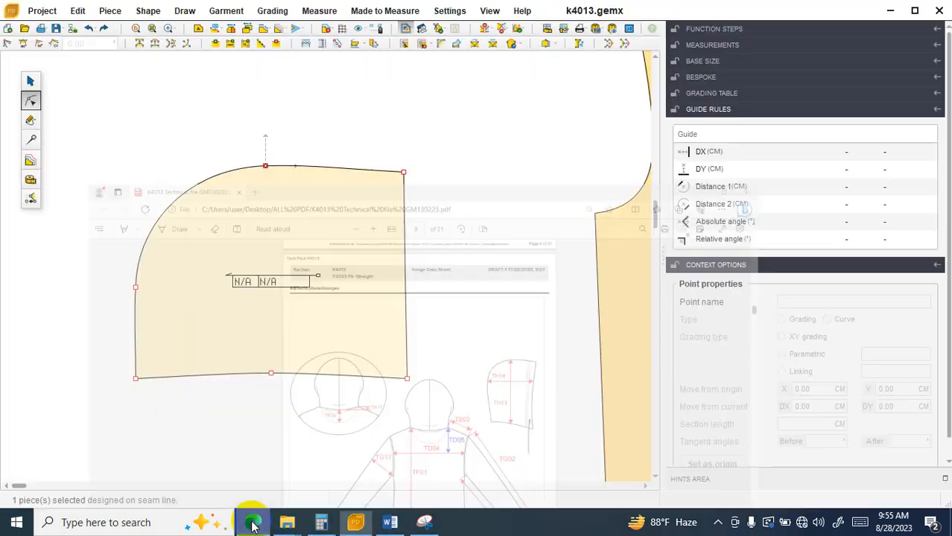
click(407, 379)
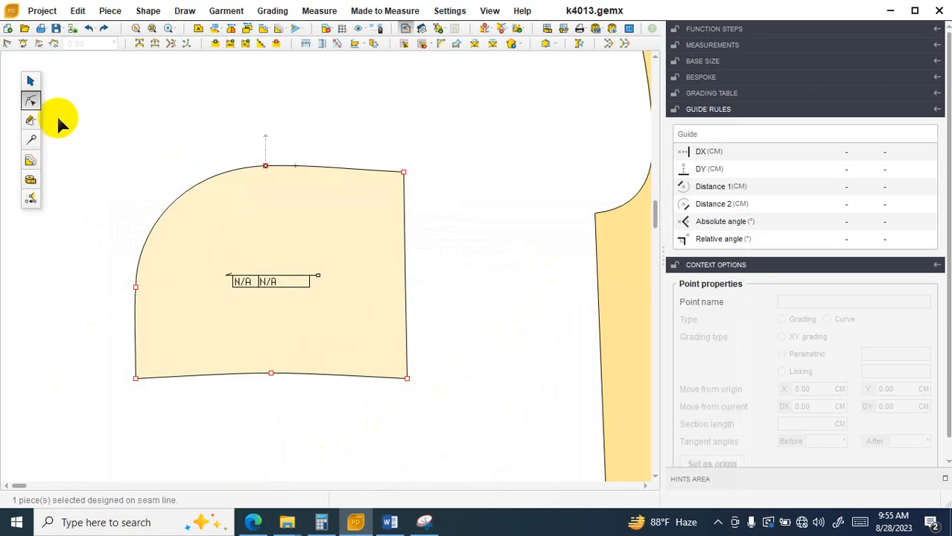
click(407, 379)
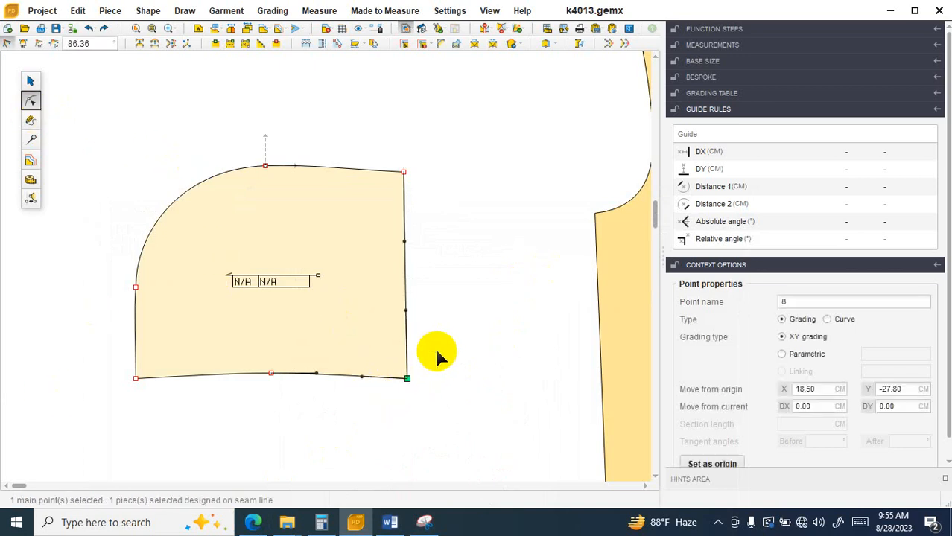
click(826, 405)
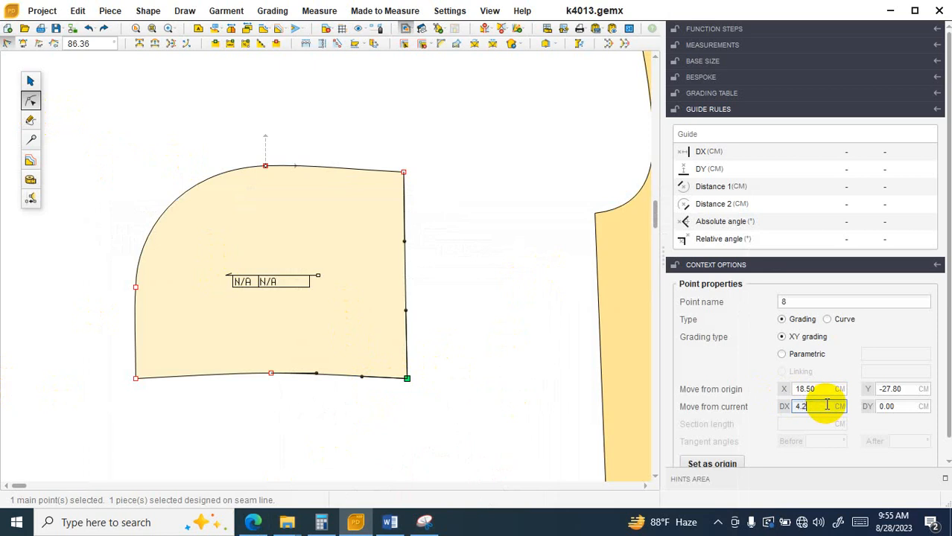
key(Return)
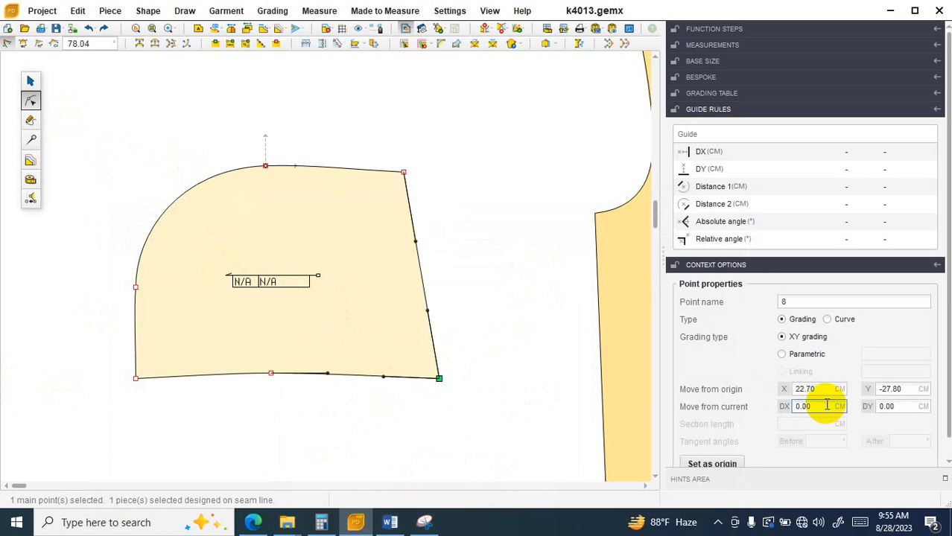
Recheck the hood sketch in the tech pack, and lower the lower right corner by DY -2 cm.
click(424, 521)
click(253, 522)
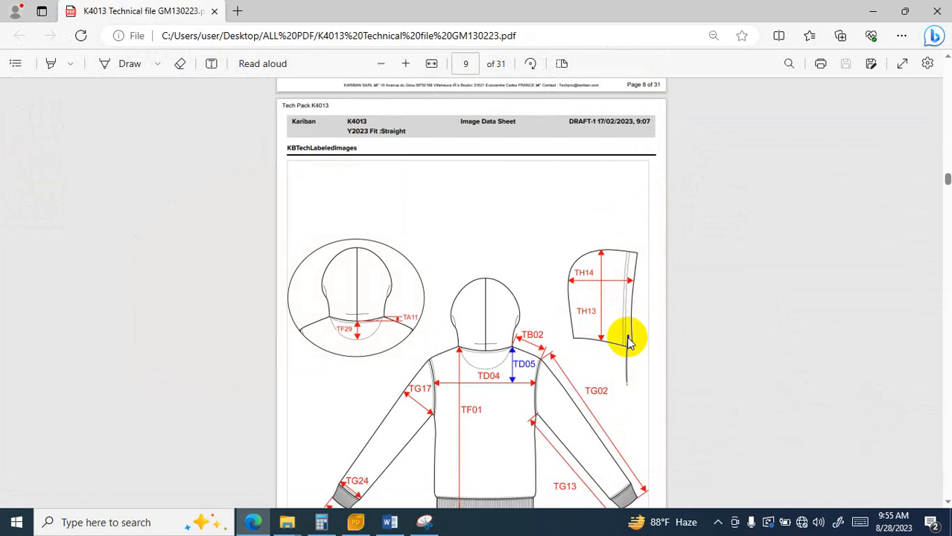
click(356, 521)
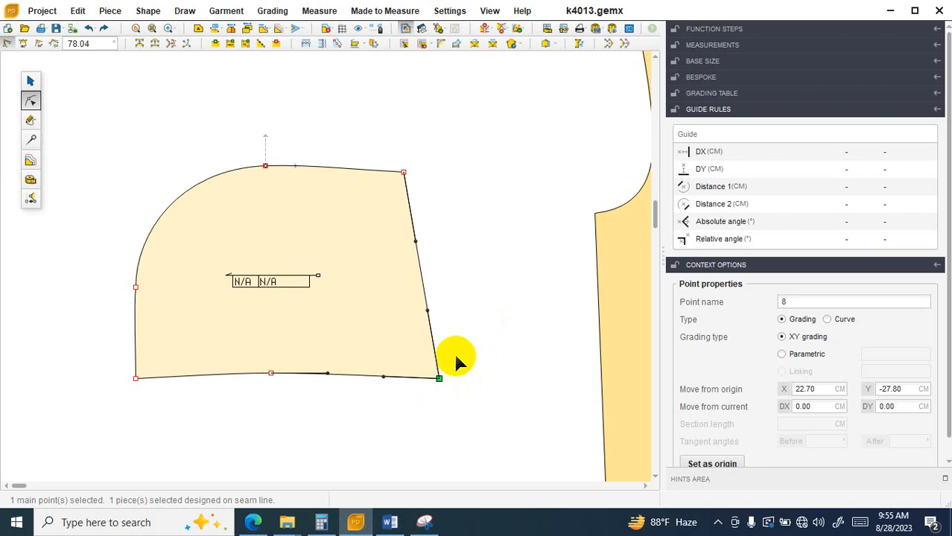
click(887, 406)
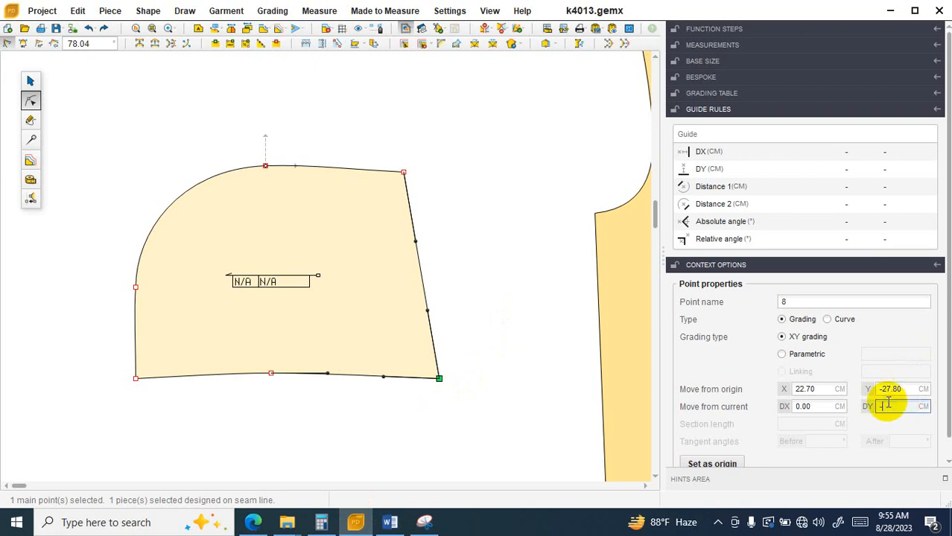
text(-2)
key(Return)
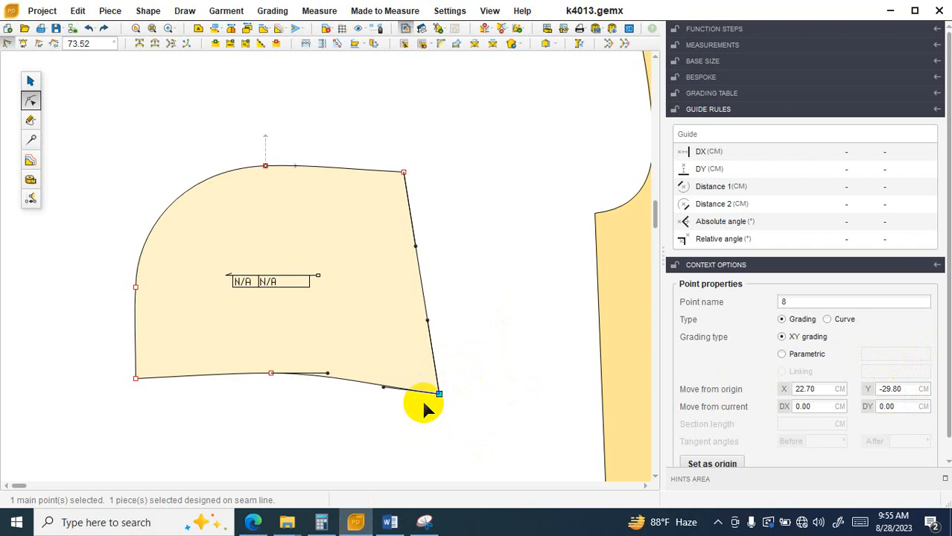
Reshape the bottom edge into one smooth upward arc by adjusting the tangents at its midpoint and at the lower right corner.
click(384, 384)
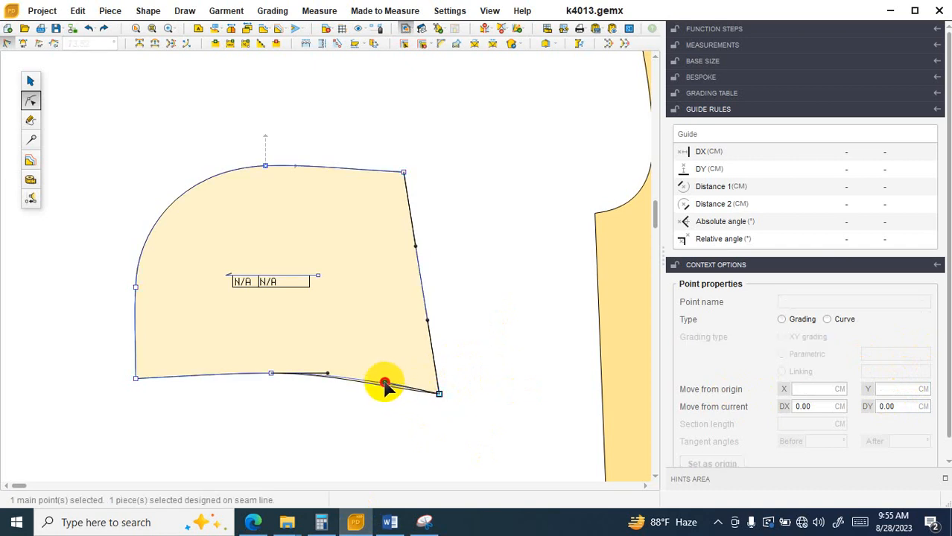
drag(385, 383, 398, 383)
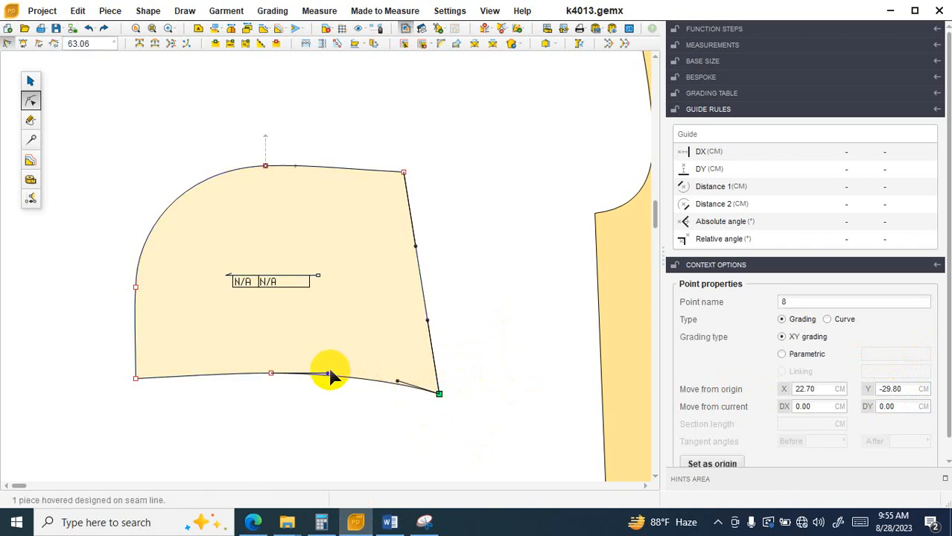
click(331, 373)
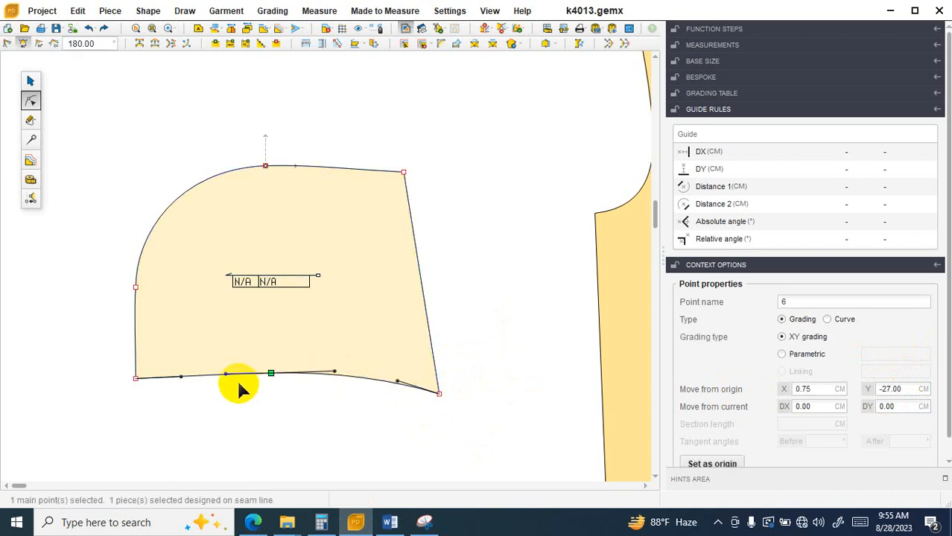
click(217, 371)
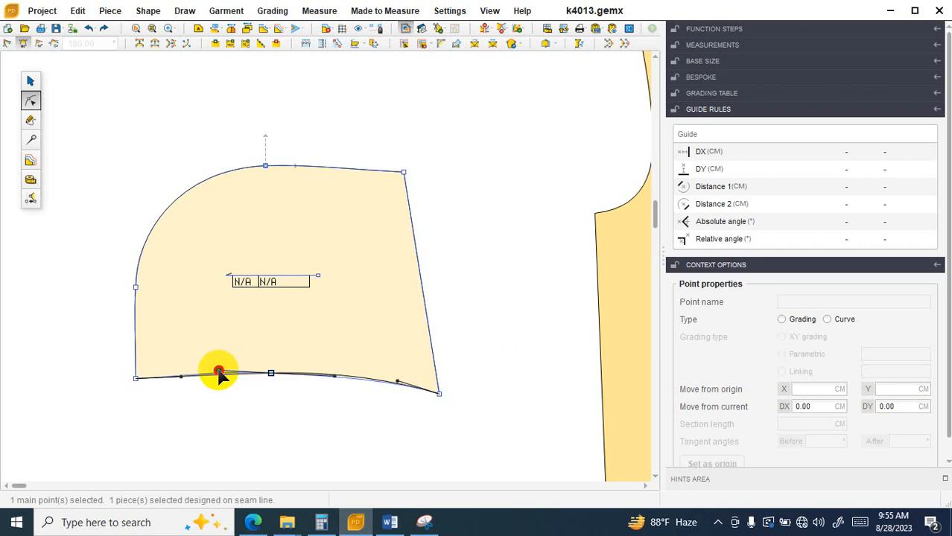
click(177, 377)
click(319, 383)
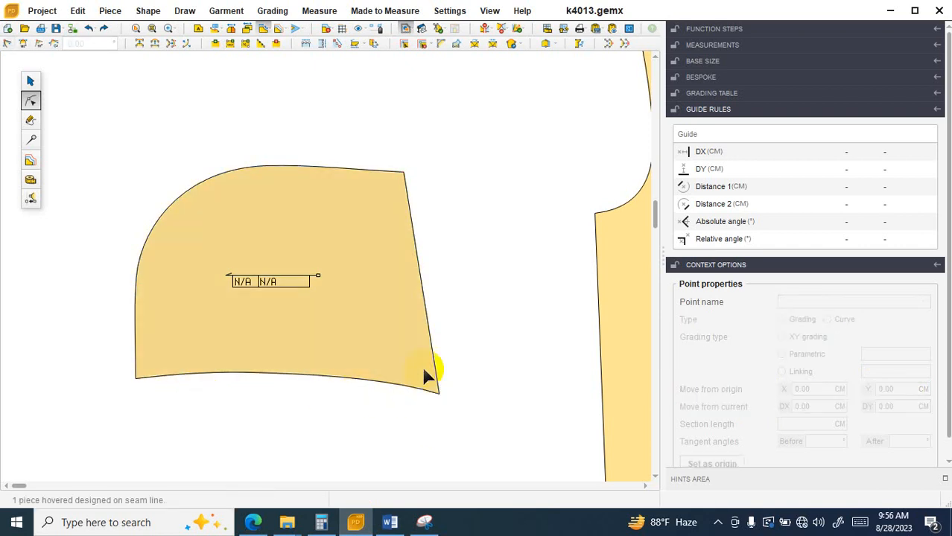
Bend the straight right edge into a gentle S-curve using the tangents at its upper and lower corners.
click(429, 344)
click(425, 318)
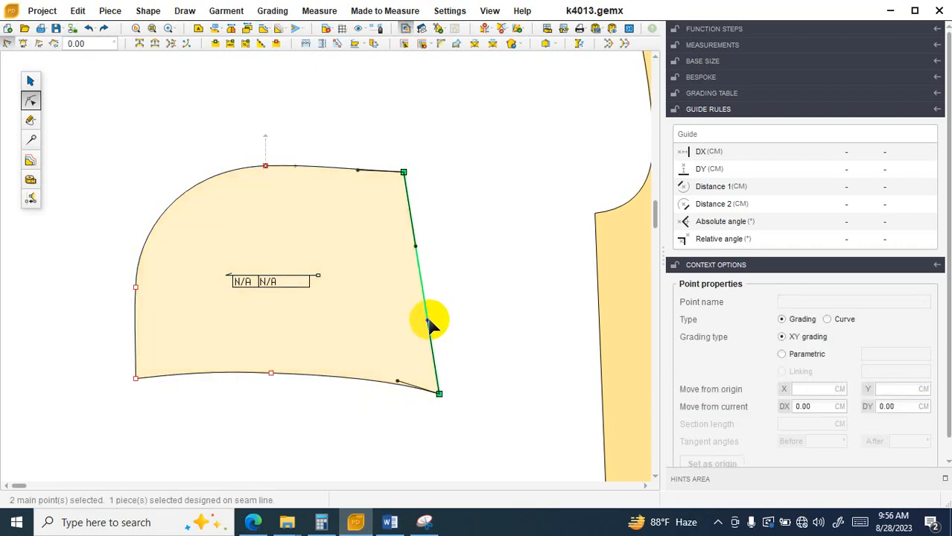
drag(427, 320, 438, 304)
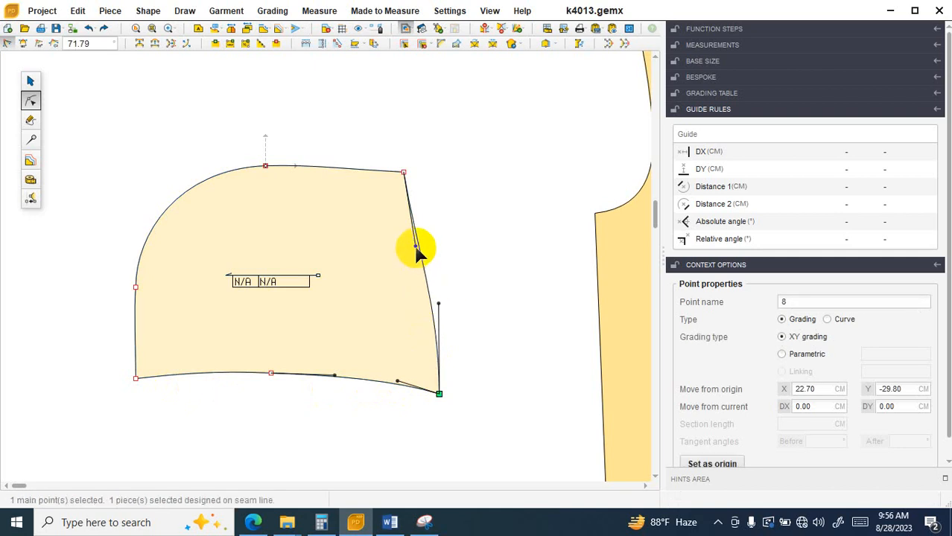
drag(416, 246, 406, 241)
drag(439, 304, 448, 281)
drag(404, 241, 405, 252)
click(461, 221)
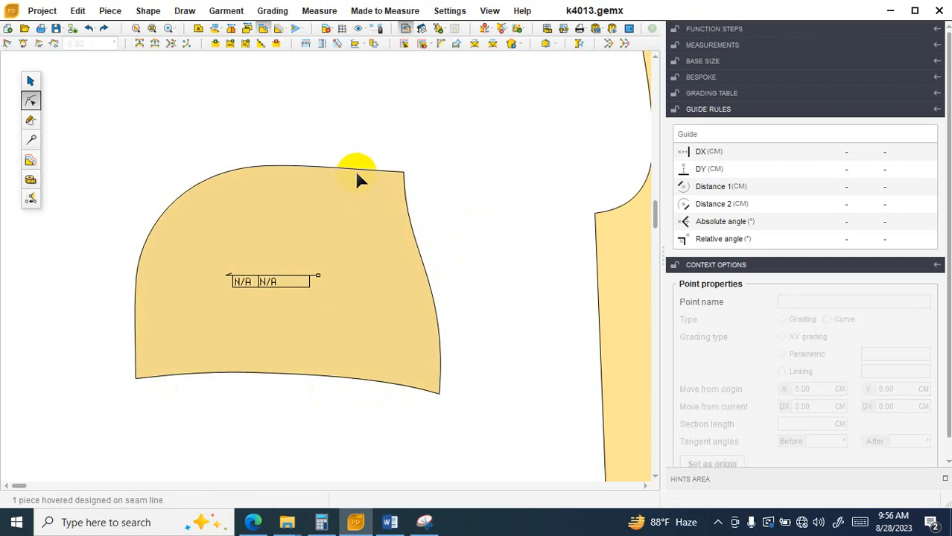
Lengthen and slightly lower the top edge's tangent at the upper right corner to smooth its dip.
click(354, 168)
scroll(319, 167, up, 2)
click(319, 173)
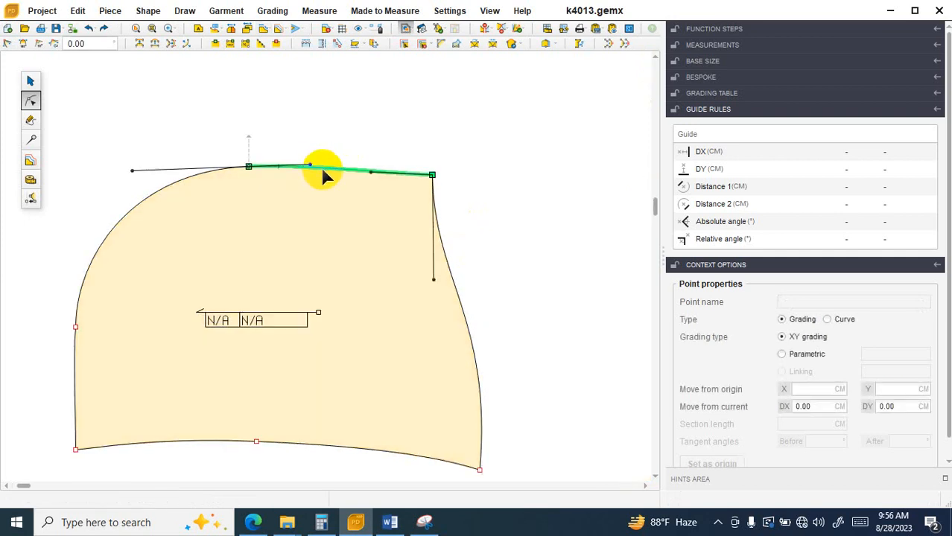
drag(371, 172, 363, 174)
click(297, 223)
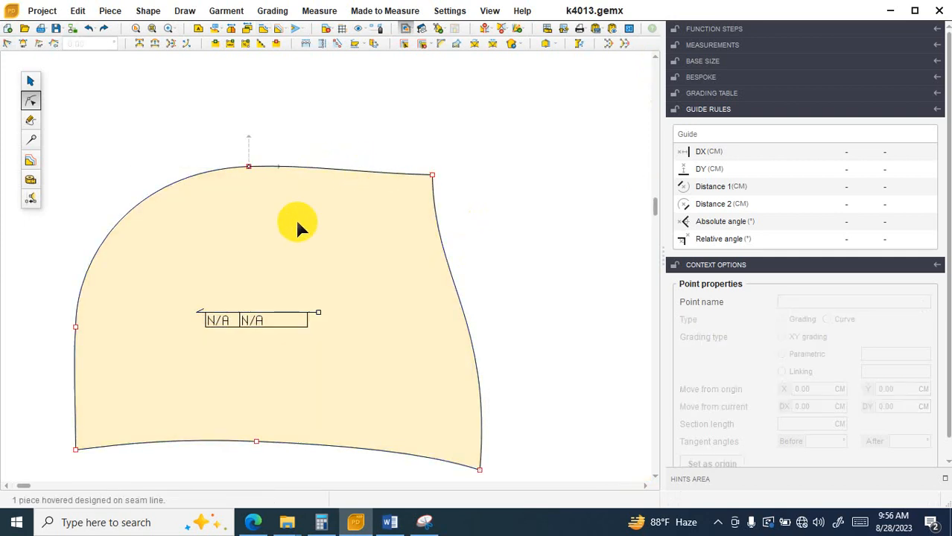
click(297, 170)
scroll(82, 303, down, 2)
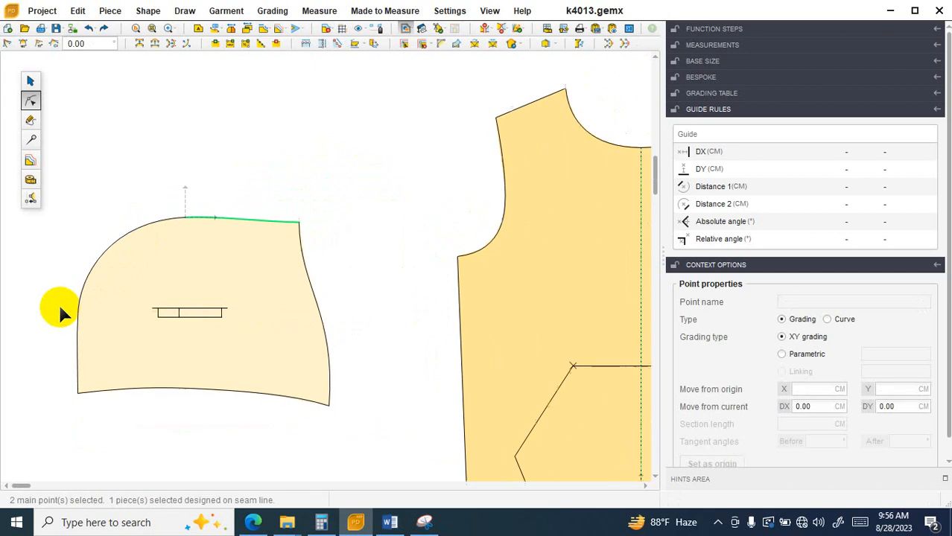
Select the three points of the hood's bottom edge and shift them horizontally by DX 0.2 cm.
click(77, 342)
scroll(79, 372, up, 2)
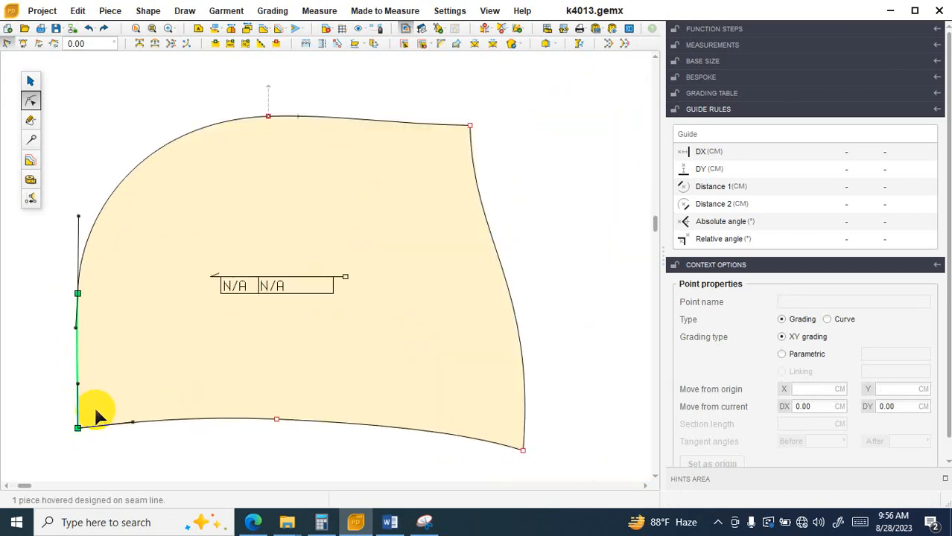
scroll(86, 417, down, 2)
scroll(86, 422, down, 1)
drag(60, 414, 347, 445)
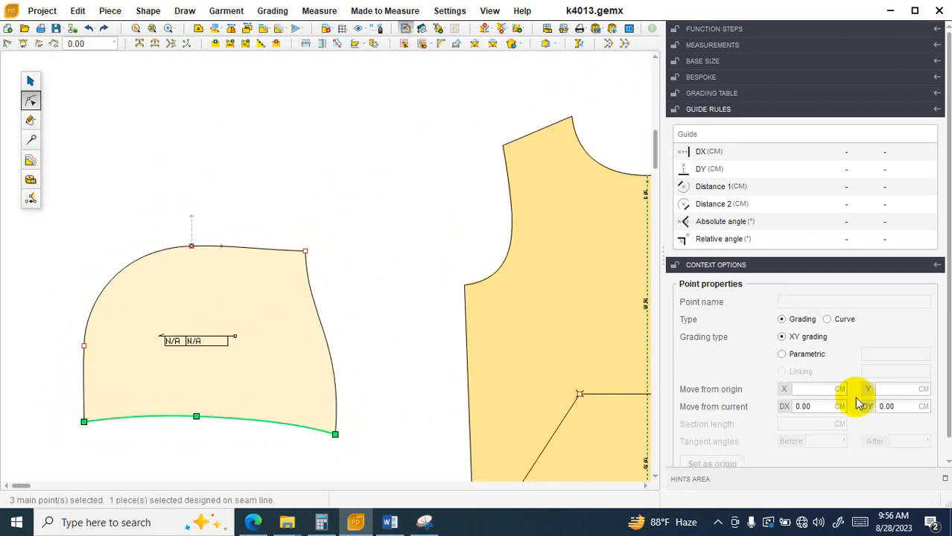
click(816, 406)
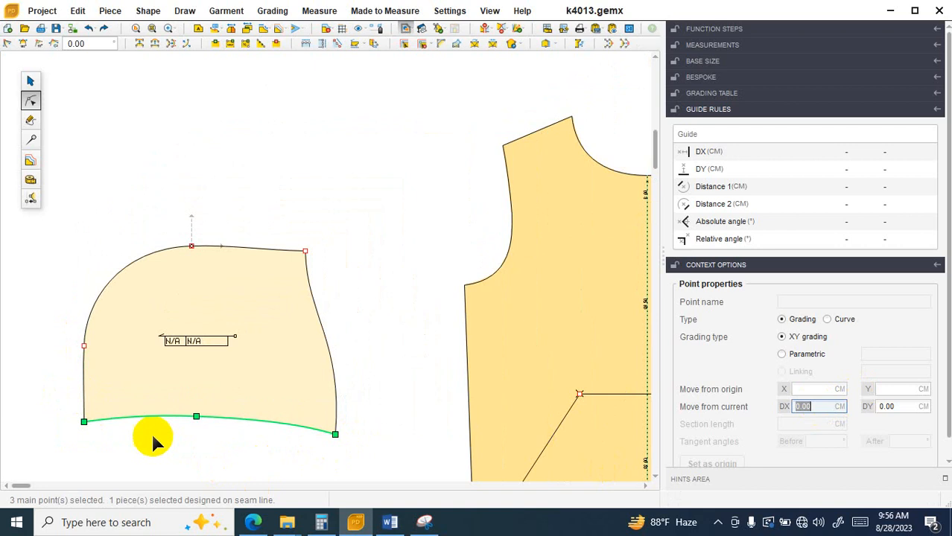
click(82, 419)
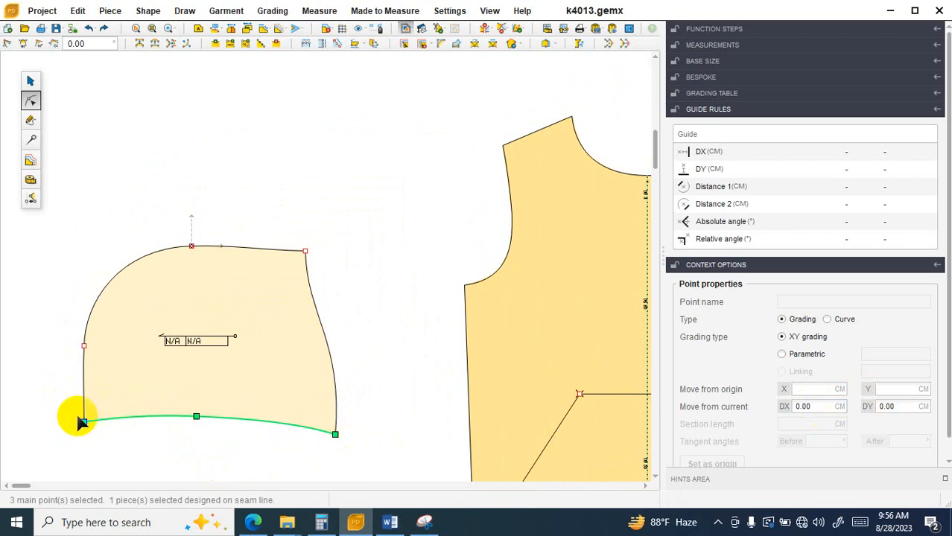
click(839, 406)
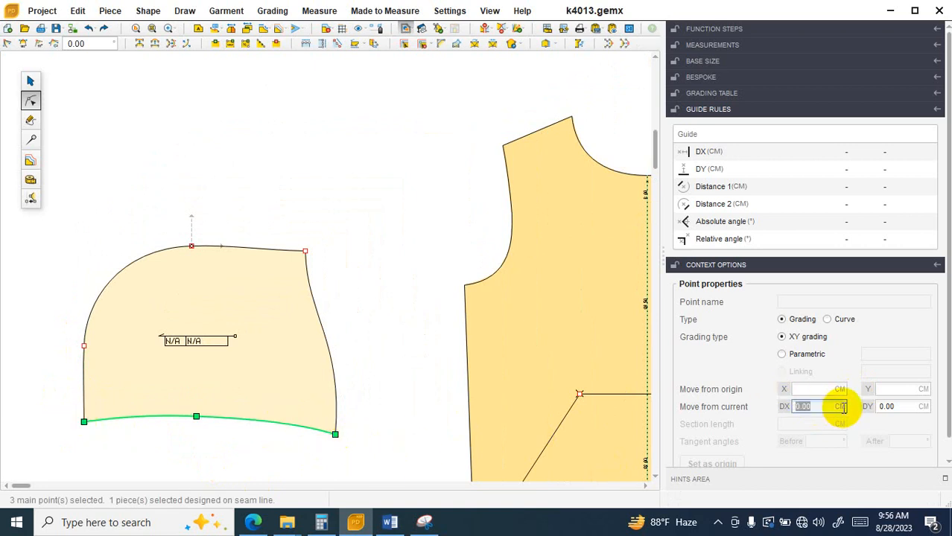
text(.2)
key(Return)
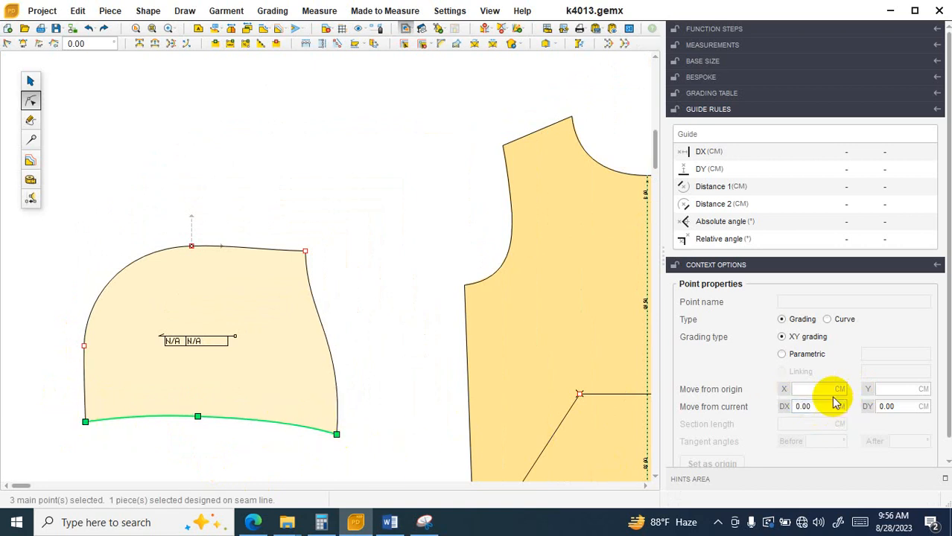
Lengthen the rounded curve's tangent above the left intermediate point slightly, tilting it a little outward.
scroll(87, 386, up, 3)
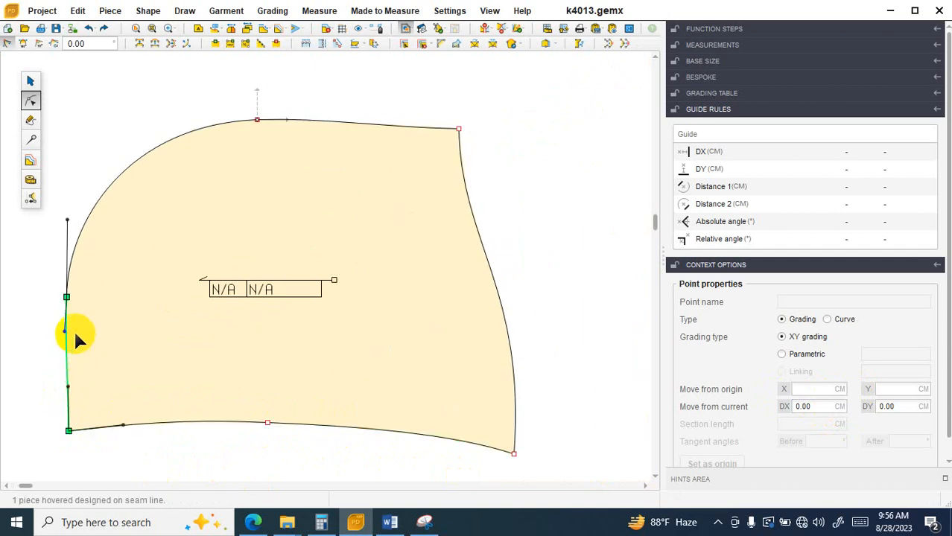
drag(44, 275, 109, 334)
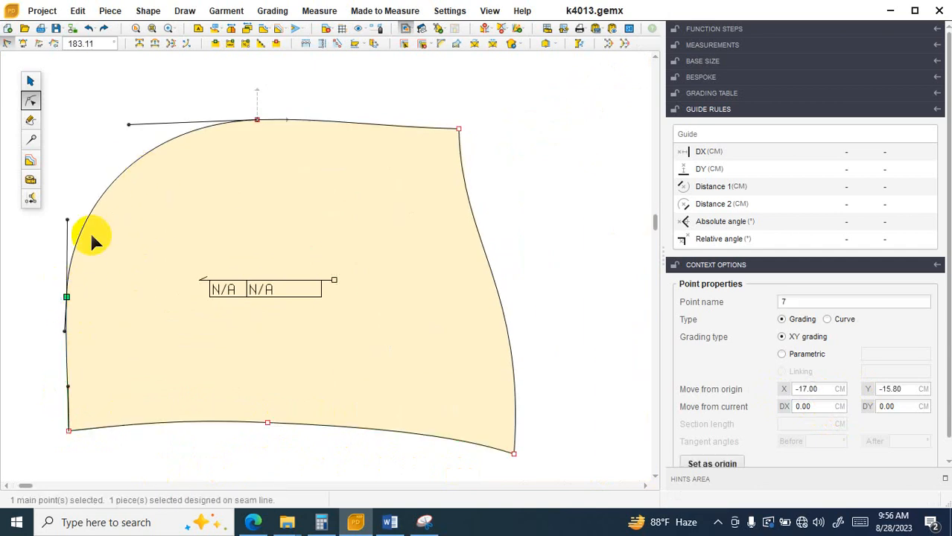
click(66, 219)
drag(65, 216, 65, 215)
click(144, 245)
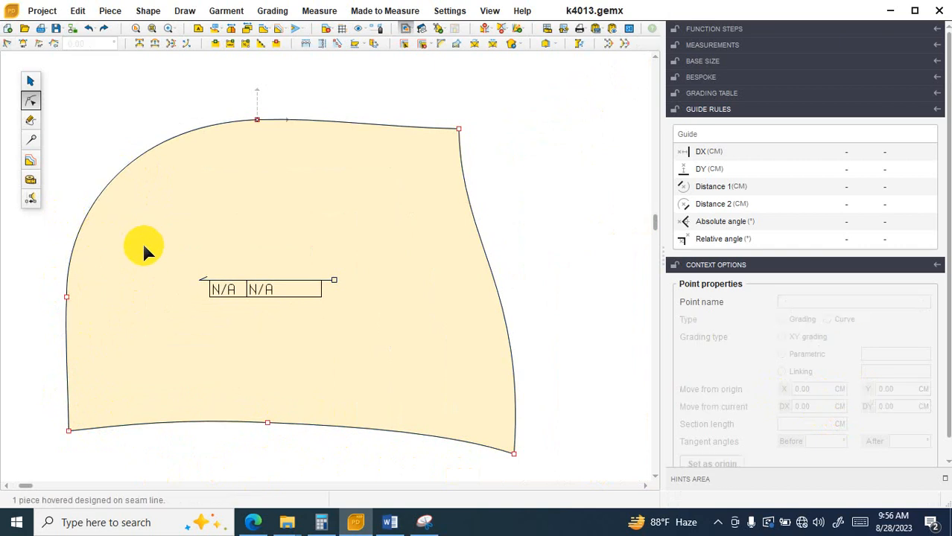
Shorten the top edge's tangent at the upper right corner slightly and keep it nearly horizontal.
scroll(143, 245, down, 2)
click(291, 155)
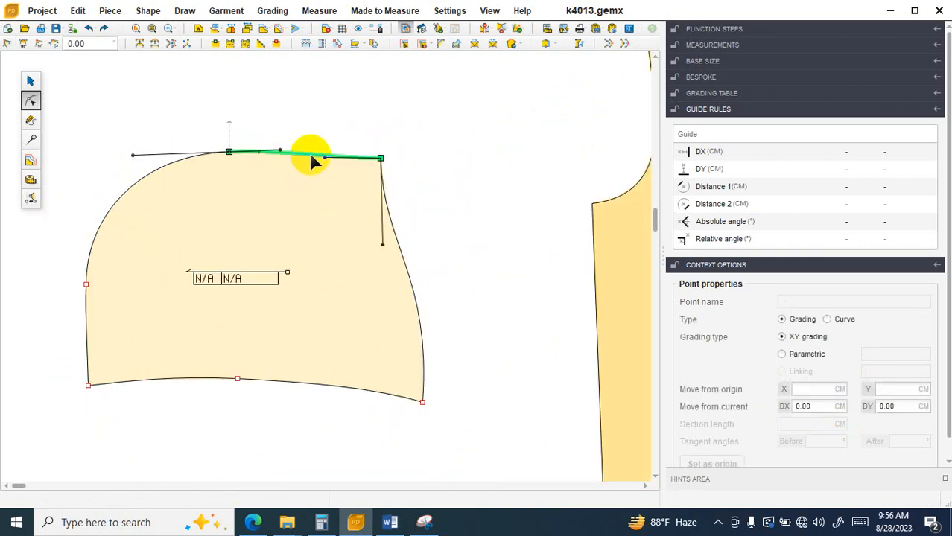
click(331, 158)
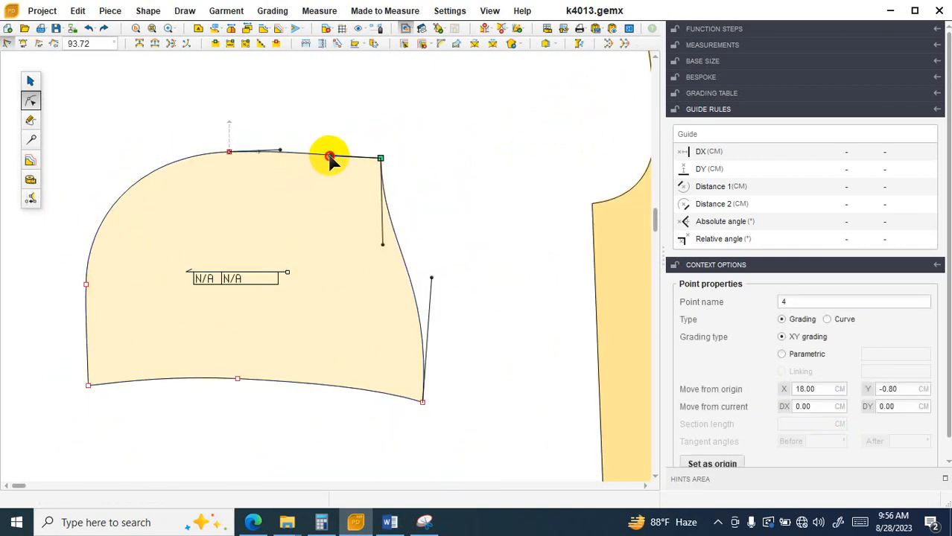
drag(329, 157, 331, 158)
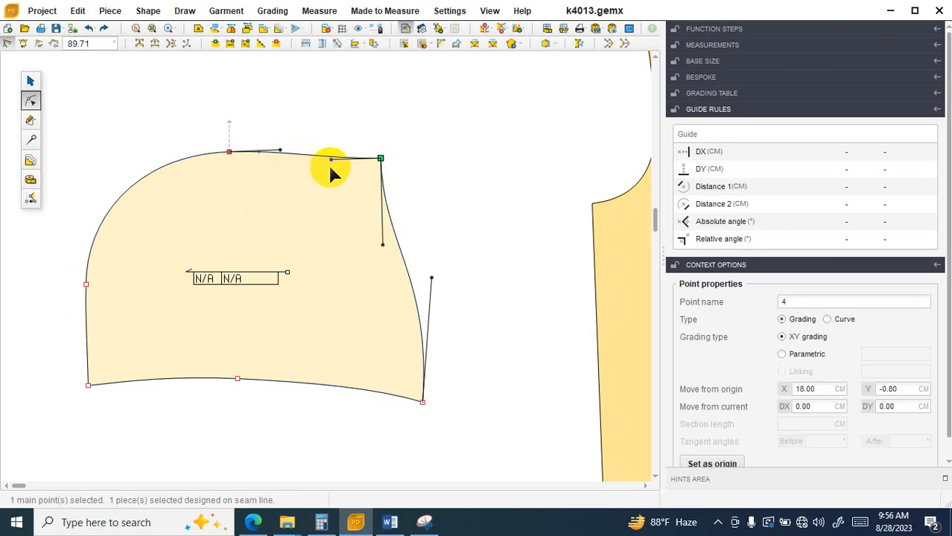
Try shifting the intermediate point on the hood's left edge horizontally by DX 0.1 cm and undo the shift.
click(325, 186)
scroll(233, 263, down, 2)
scroll(134, 311, up, 2)
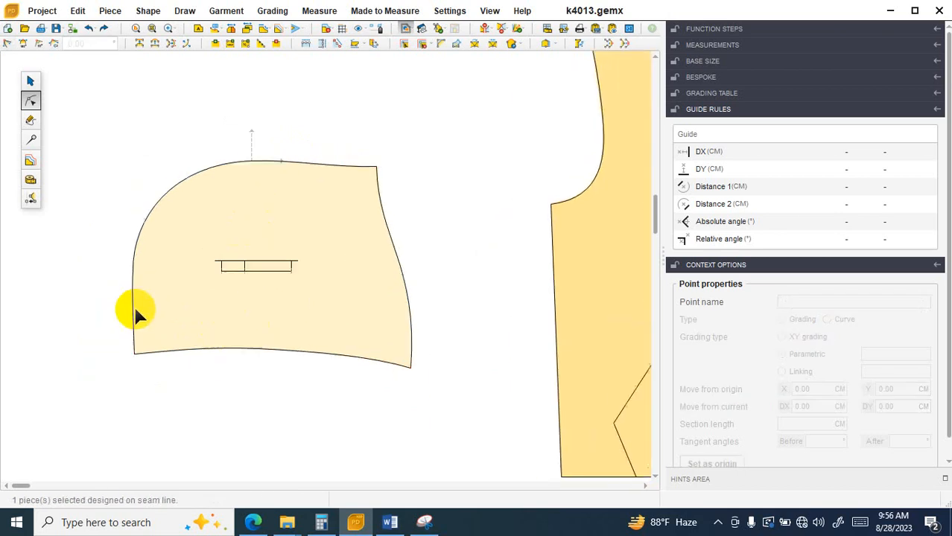
click(133, 309)
scroll(135, 307, up, 3)
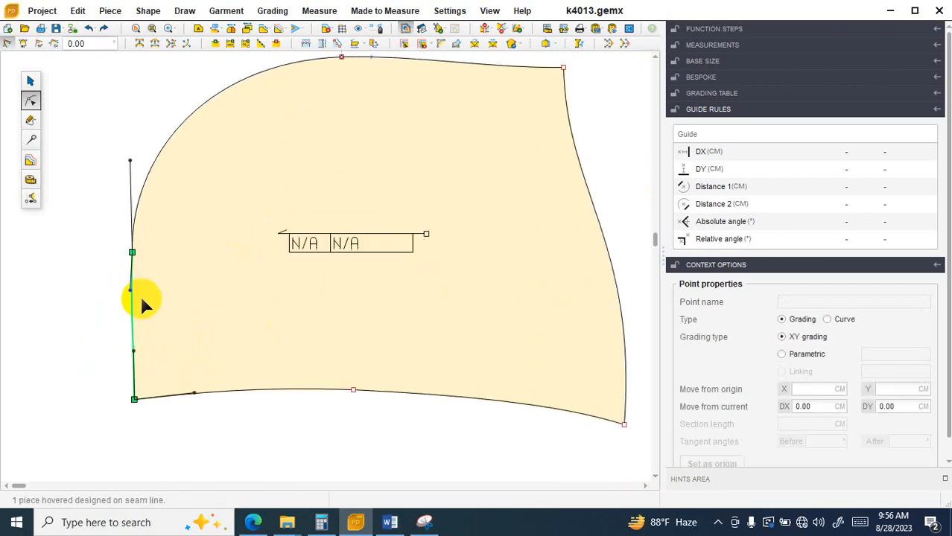
click(132, 252)
click(825, 404)
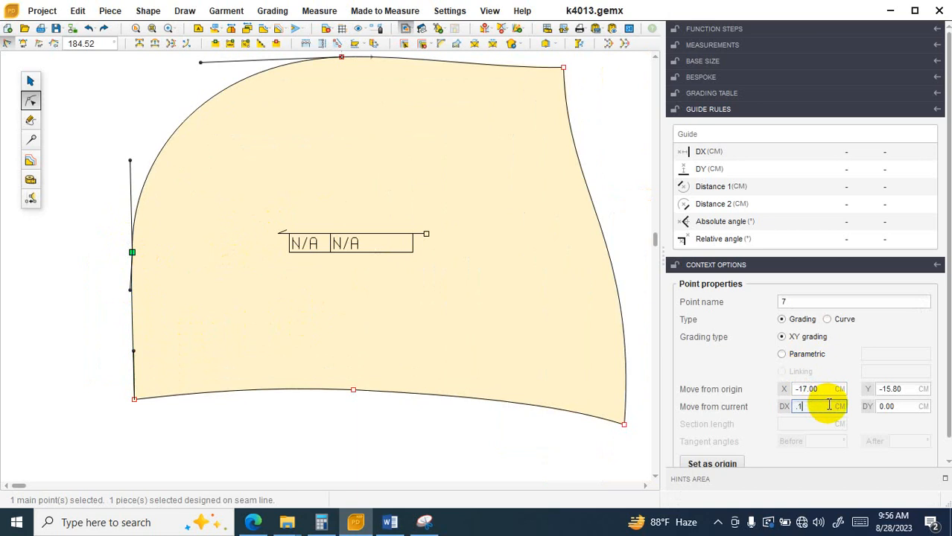
key(Return)
key(ctrl+z)
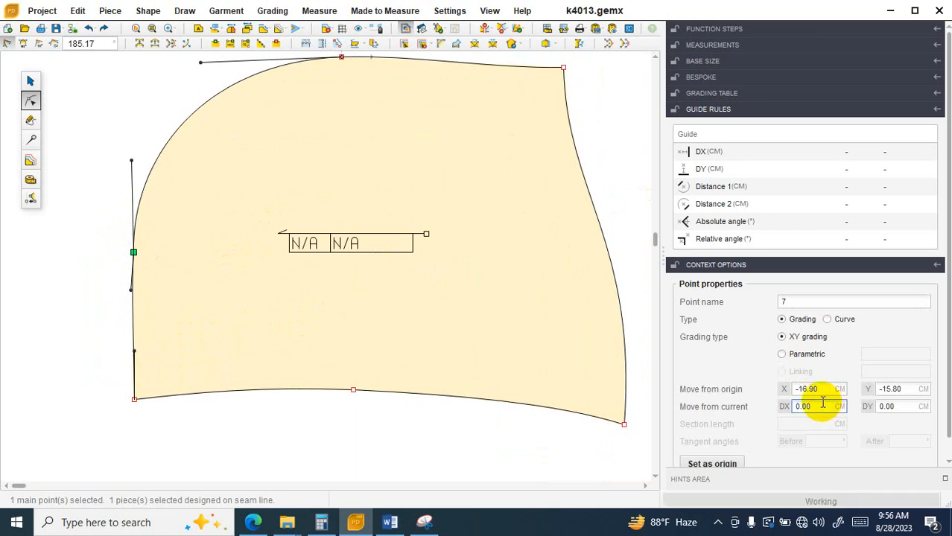
Shift the left edge's intermediate point horizontally by DX -0.1 cm and deselect it.
click(820, 403)
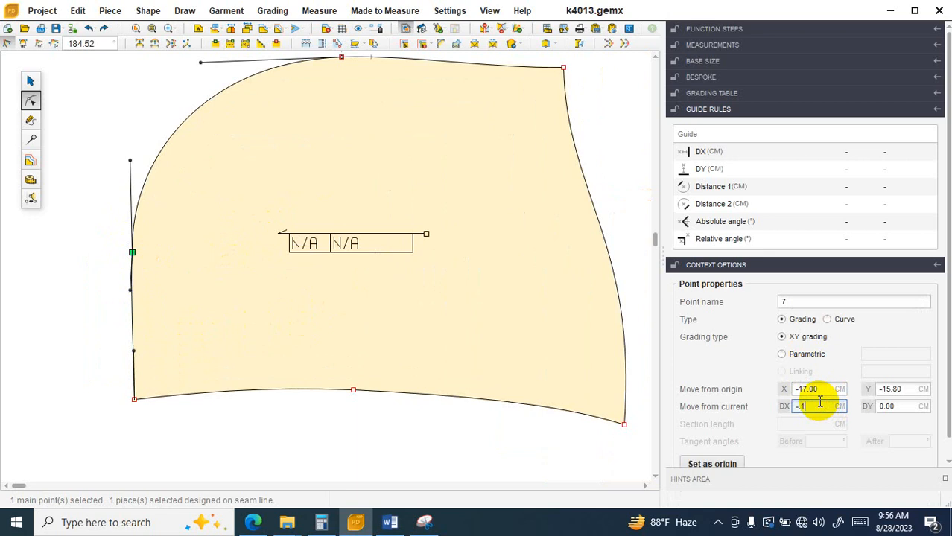
key(Return)
click(216, 346)
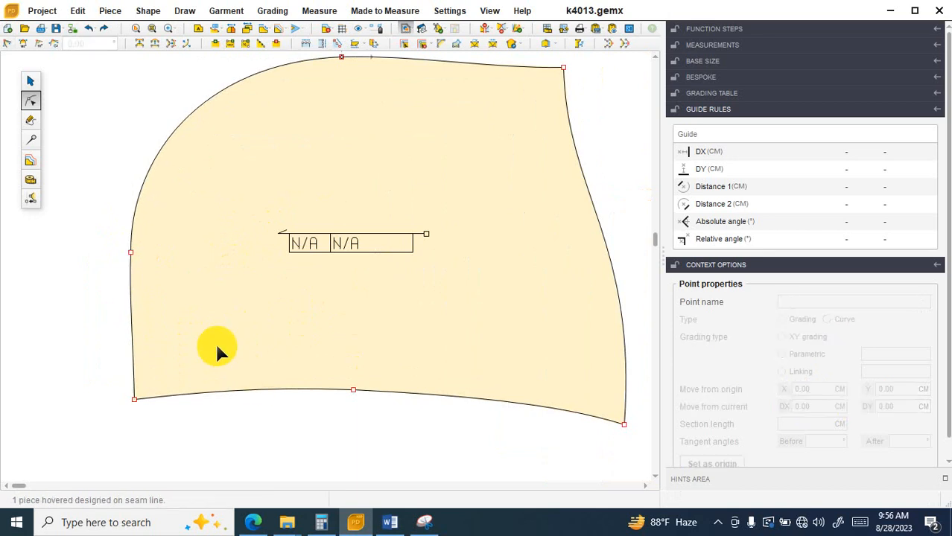
Lengthen the left edge's tangent at the lower left corner slightly and tilt it outward.
click(134, 326)
scroll(167, 307, up, 1)
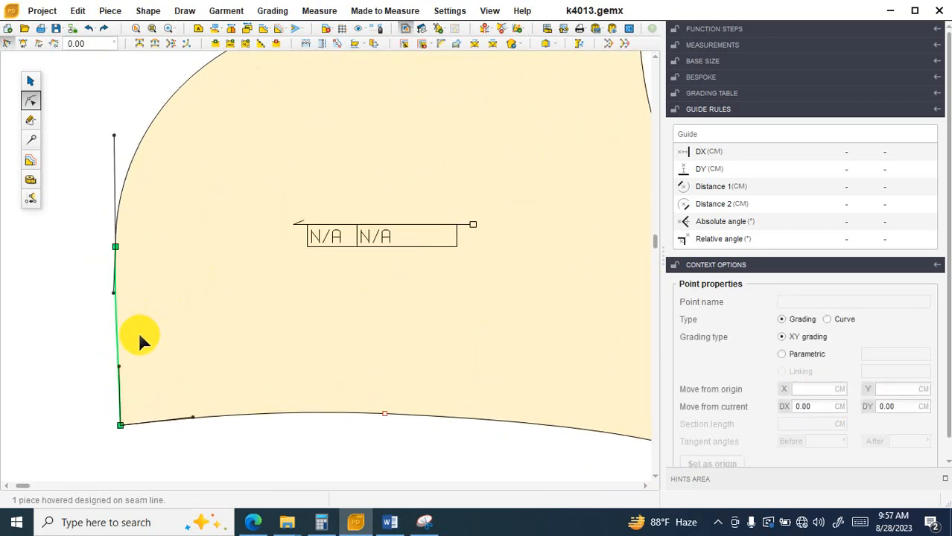
click(114, 358)
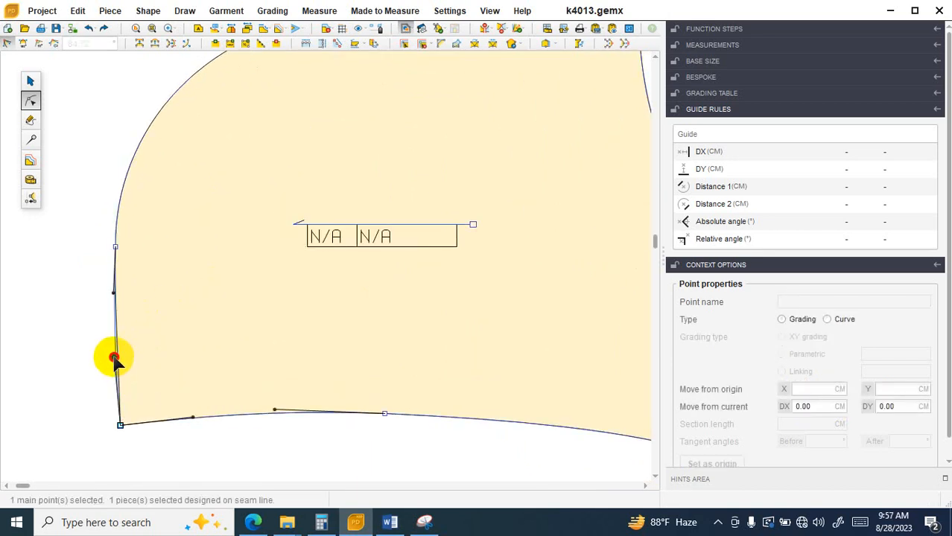
click(166, 337)
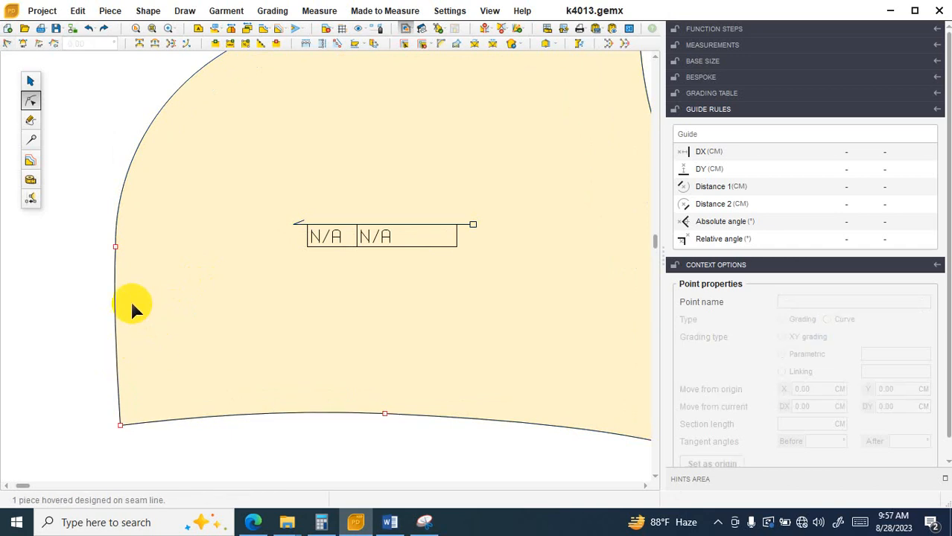
Shorten the rounded curve's tangent above the left intermediate point and tilt it slightly outward.
scroll(131, 299, down, 1)
scroll(150, 212, up, 1)
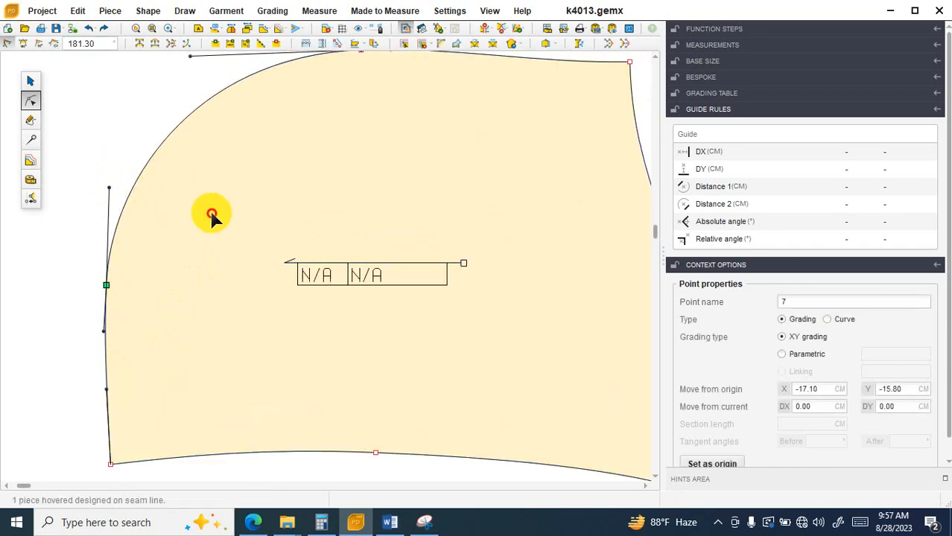
scroll(216, 216, down, 1)
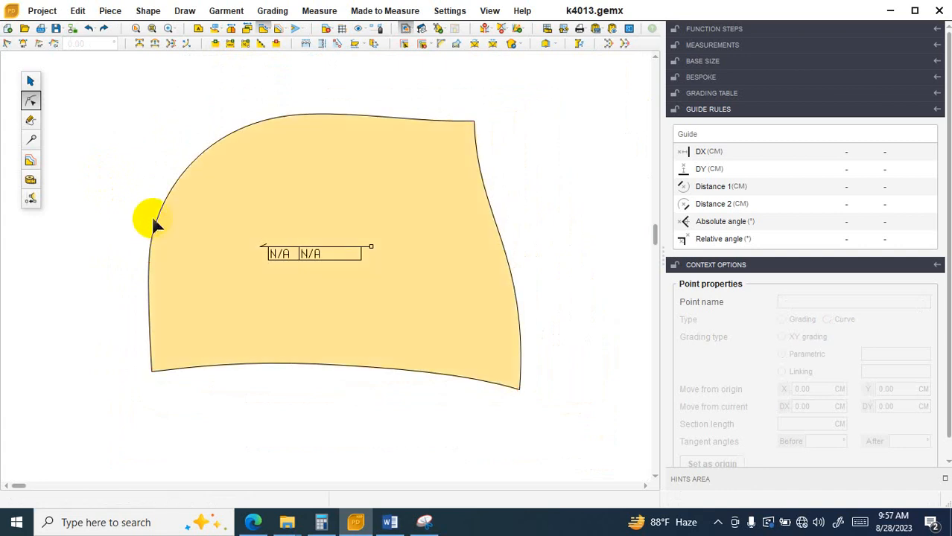
click(155, 204)
drag(150, 198, 147, 204)
click(239, 221)
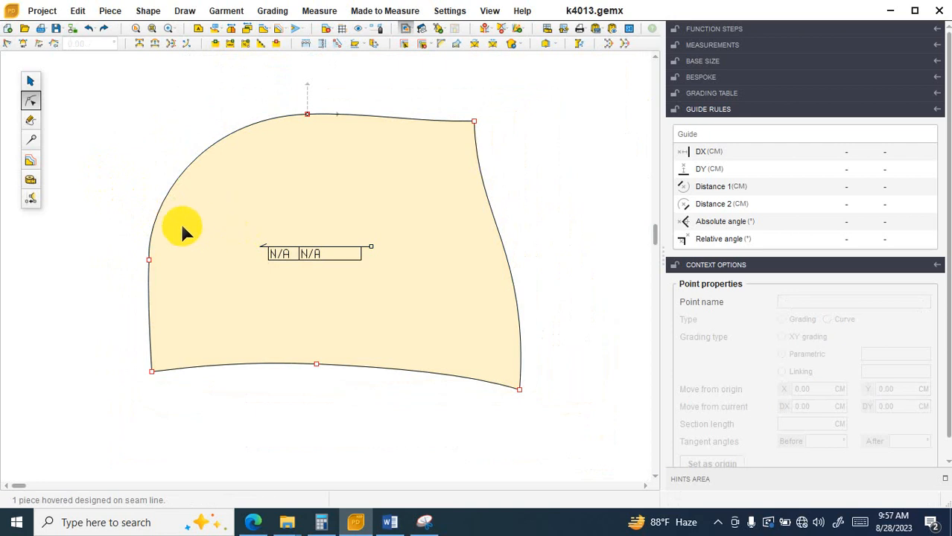
Shorten the tangent above the left intermediate point a little more to refine the rounded curve.
click(154, 207)
scroll(160, 208, up, 1)
click(142, 206)
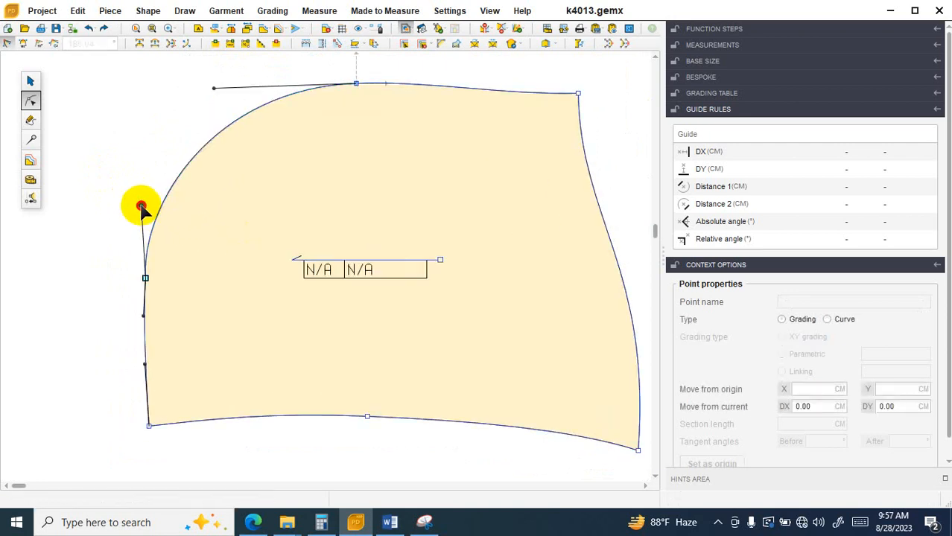
drag(141, 206, 143, 211)
click(230, 219)
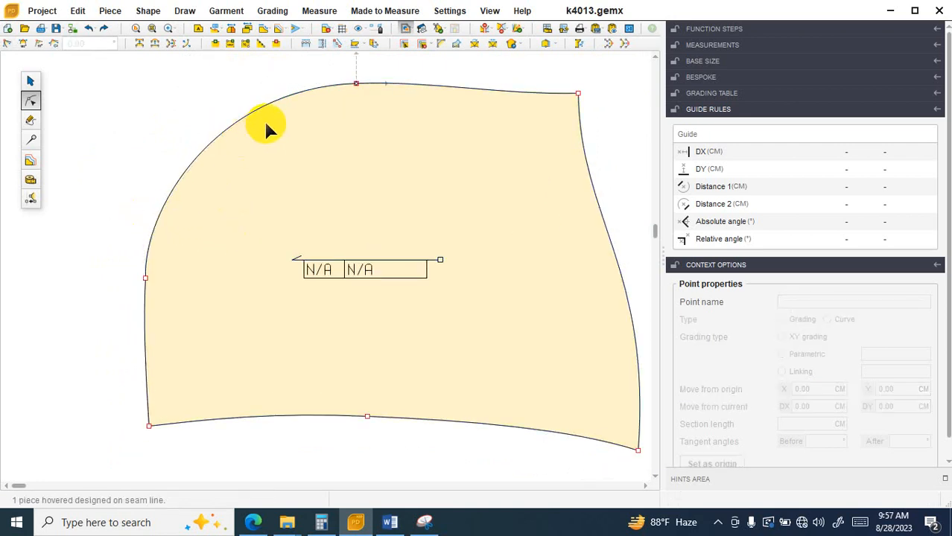
Lengthen the rounded curve's tangent at the crown's top point slightly.
click(278, 102)
click(214, 90)
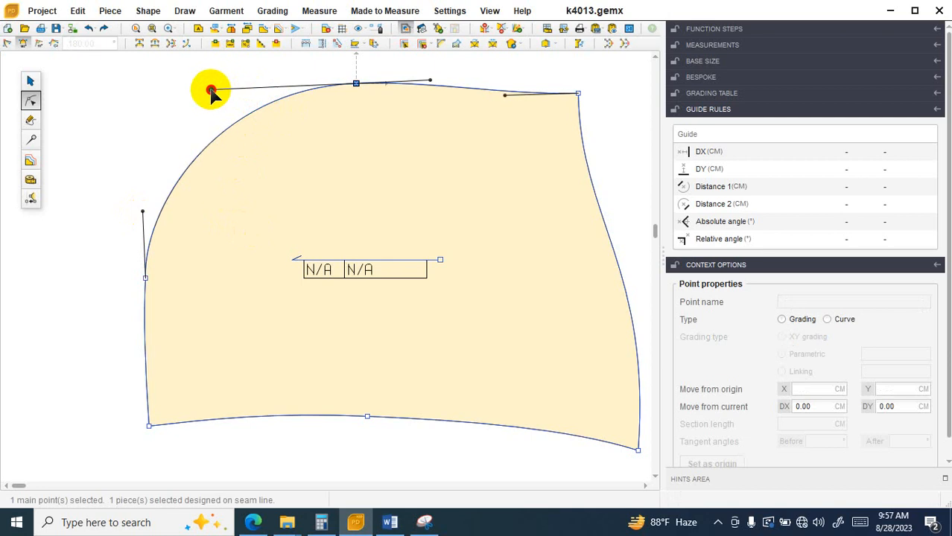
drag(209, 90, 206, 89)
click(406, 189)
scroll(405, 191, down, 5)
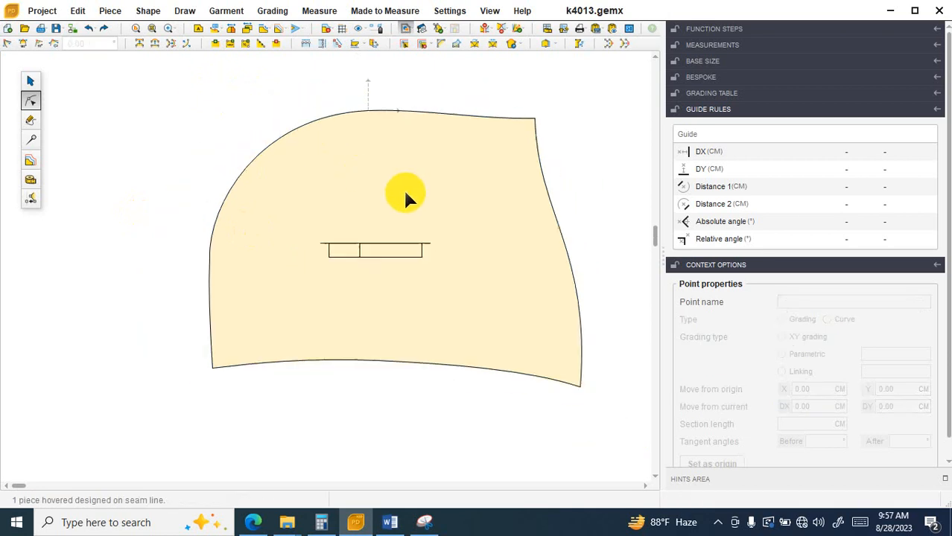
Lengthen the rounded curve's tangent above the left intermediate point slightly to fill out the back curve.
scroll(246, 215, up, 2)
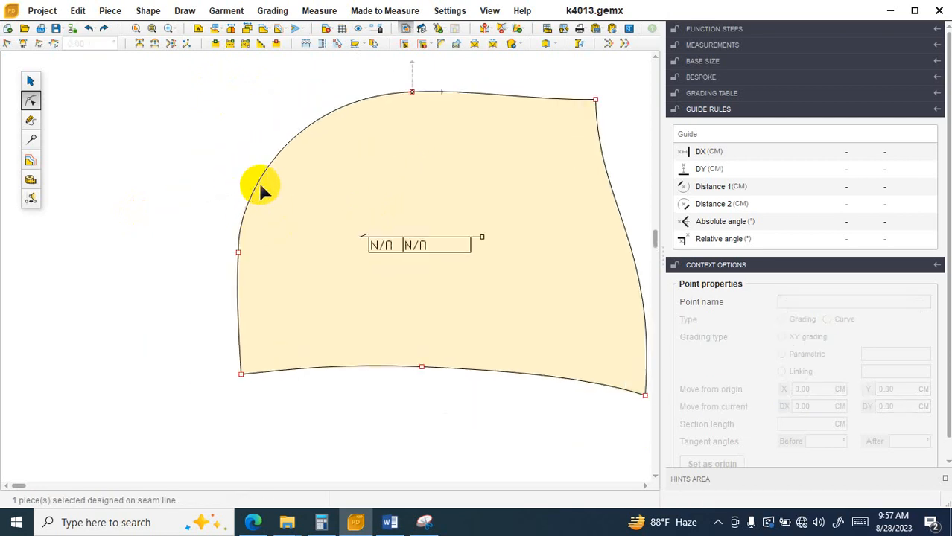
click(258, 184)
scroll(252, 198, up, 1)
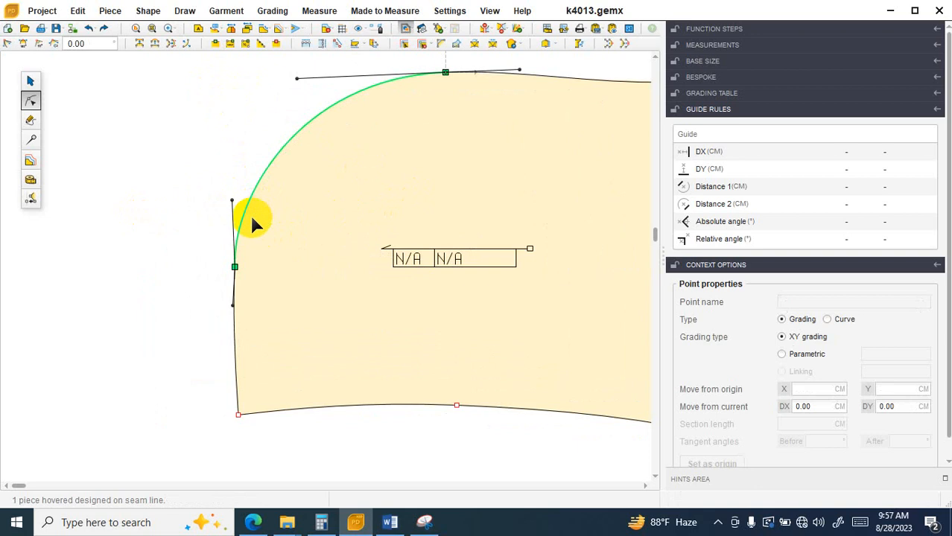
click(232, 196)
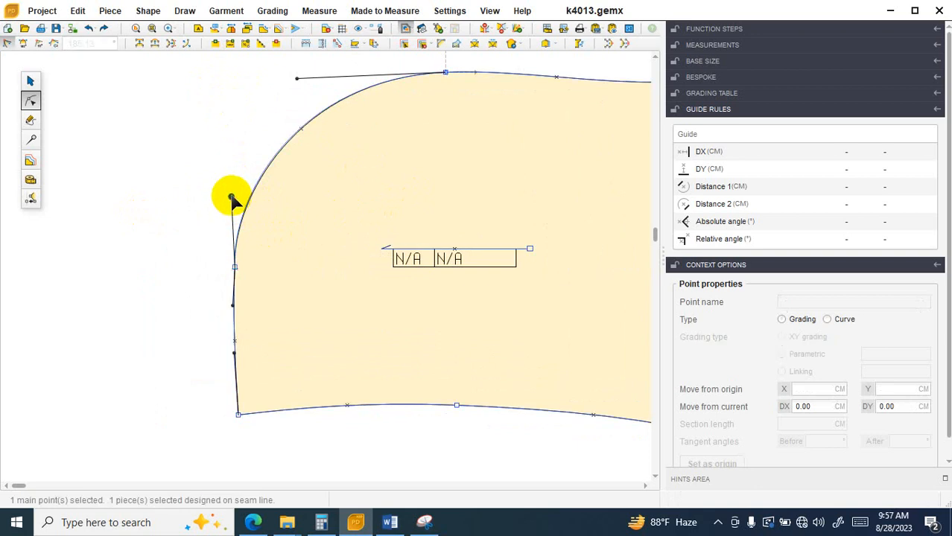
scroll(278, 211, down, 3)
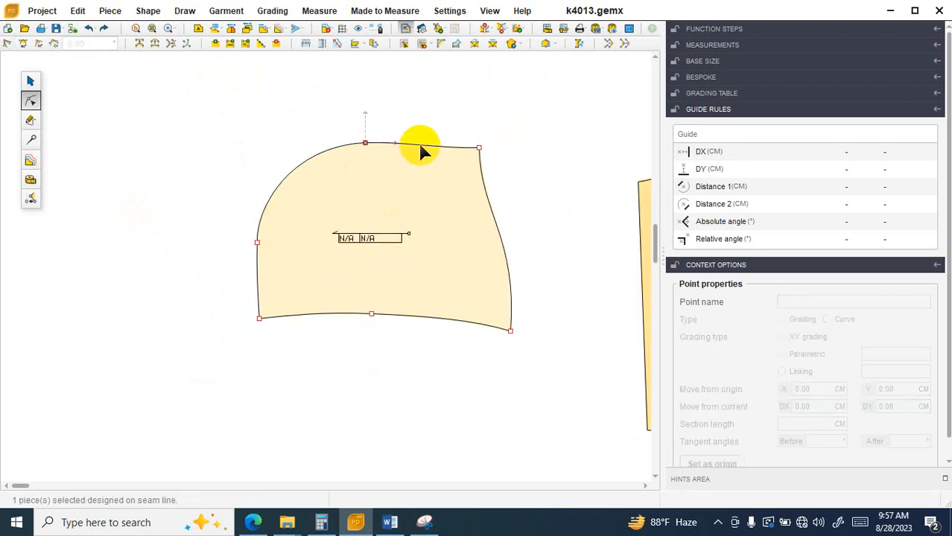
Raise the top edge's tangent slightly at the upper right corner to flatten the dip.
click(420, 147)
scroll(445, 159, up, 1)
click(448, 153)
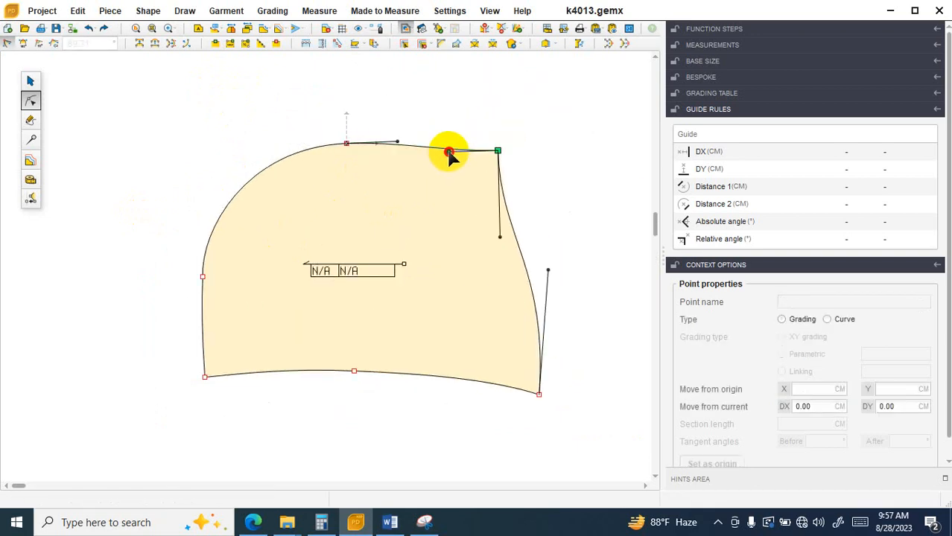
click(366, 227)
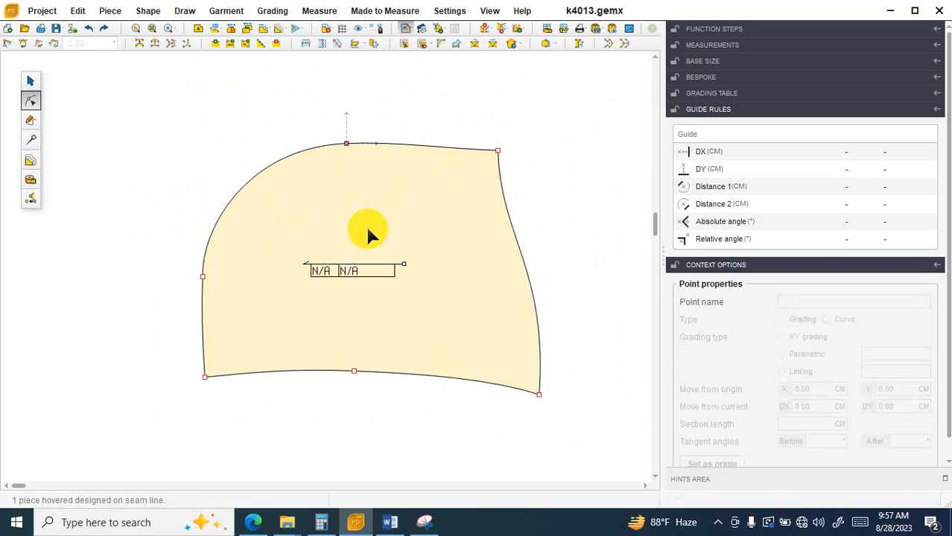
scroll(412, 268, down, 1)
Lengthen both tangents of the curved right edge and tilt the one at the lower right corner inward.
click(492, 267)
scroll(516, 266, up, 1)
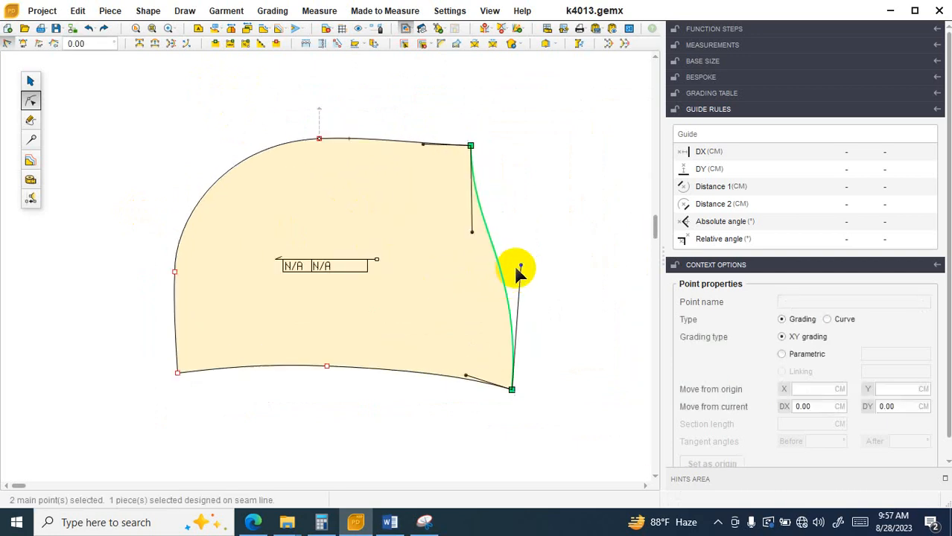
click(519, 267)
drag(519, 266, 471, 249)
click(472, 240)
click(420, 313)
scroll(515, 296, down, 2)
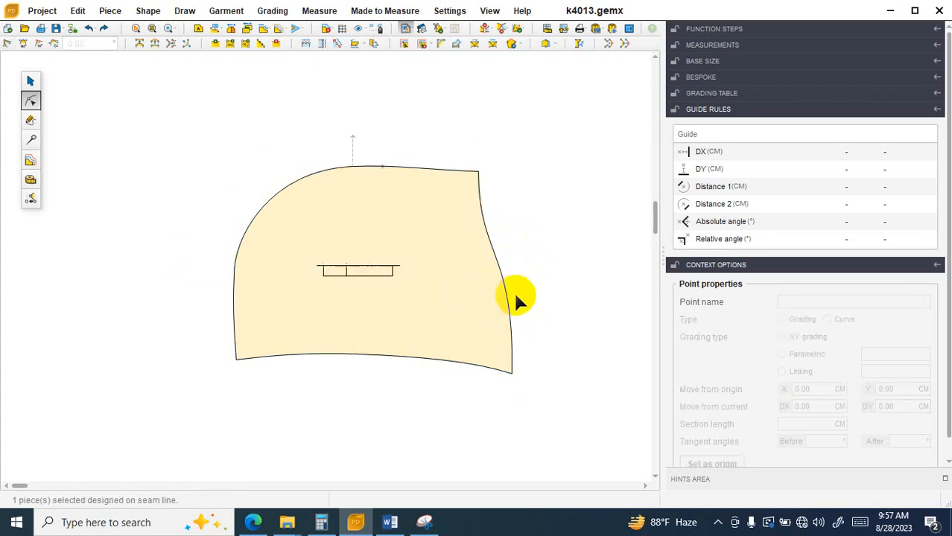
Shorten both tangents of the curved right edge slightly and tilt the one at the lower right corner outward.
scroll(485, 277, up, 2)
click(488, 240)
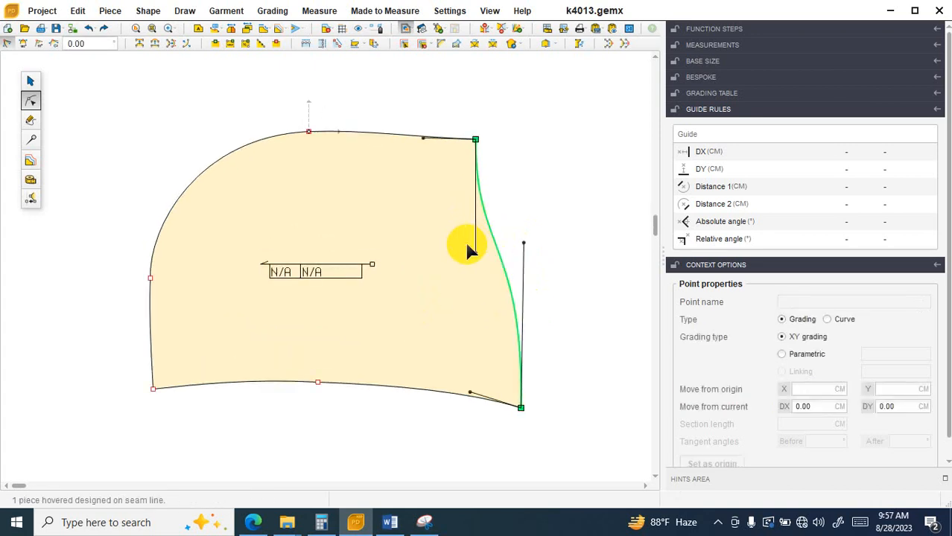
click(475, 250)
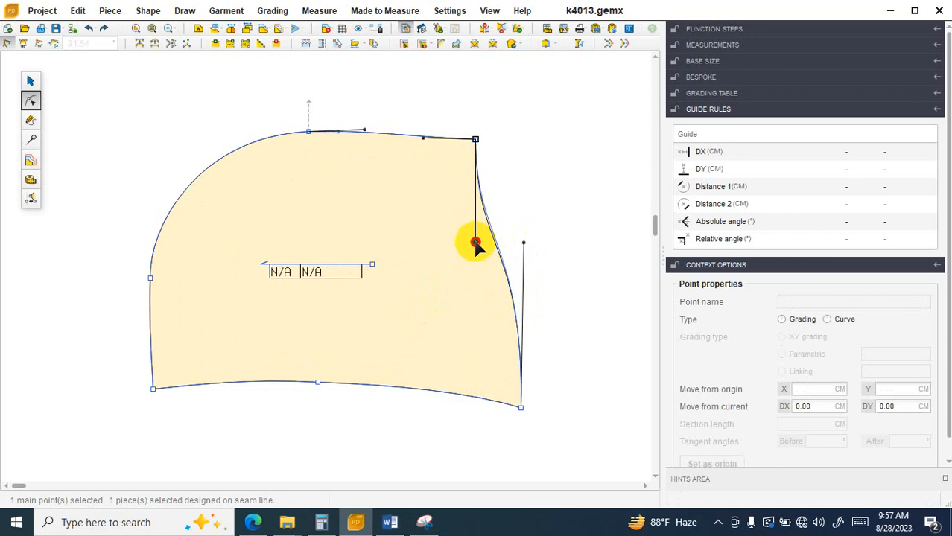
click(524, 246)
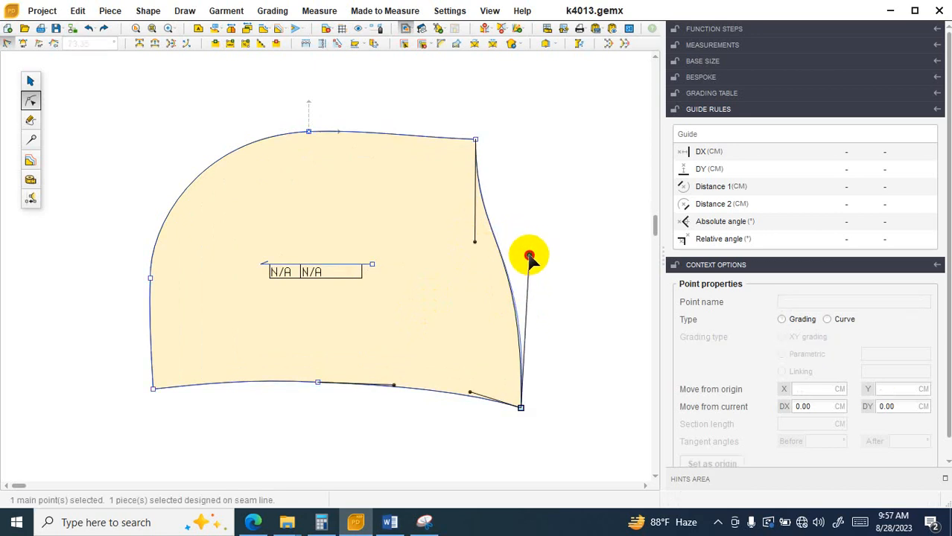
Save the K4013 pattern file.
key(ctrl+s)
click(610, 418)
scroll(548, 395, down, 5)
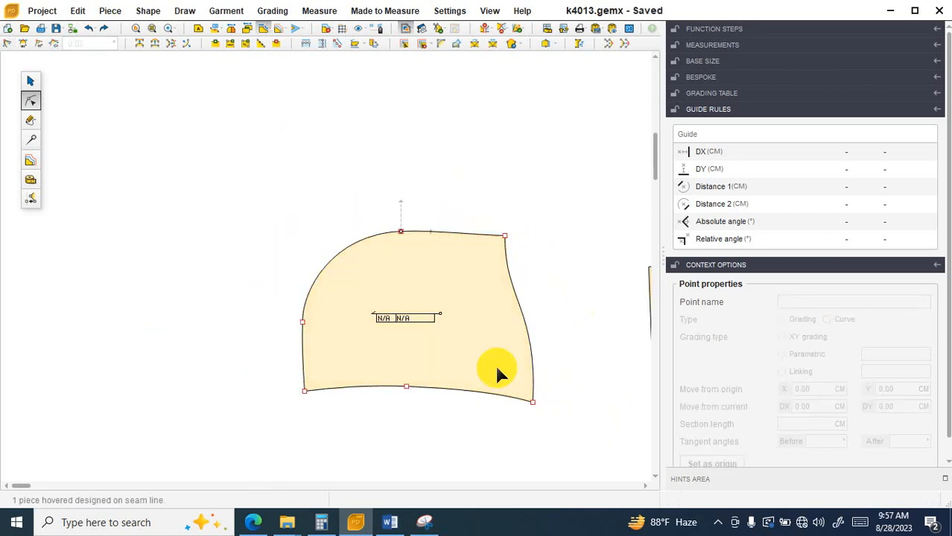
Shorten the bottom edge's tangent on the right side of its middle point slightly.
scroll(450, 390, up, 5)
click(455, 400)
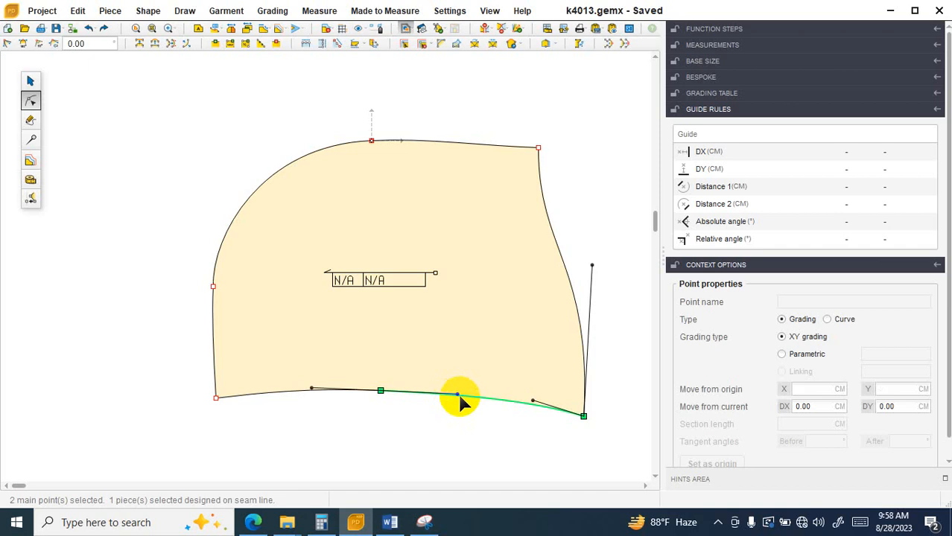
drag(457, 395, 450, 393)
click(448, 432)
scroll(448, 437, down, 2)
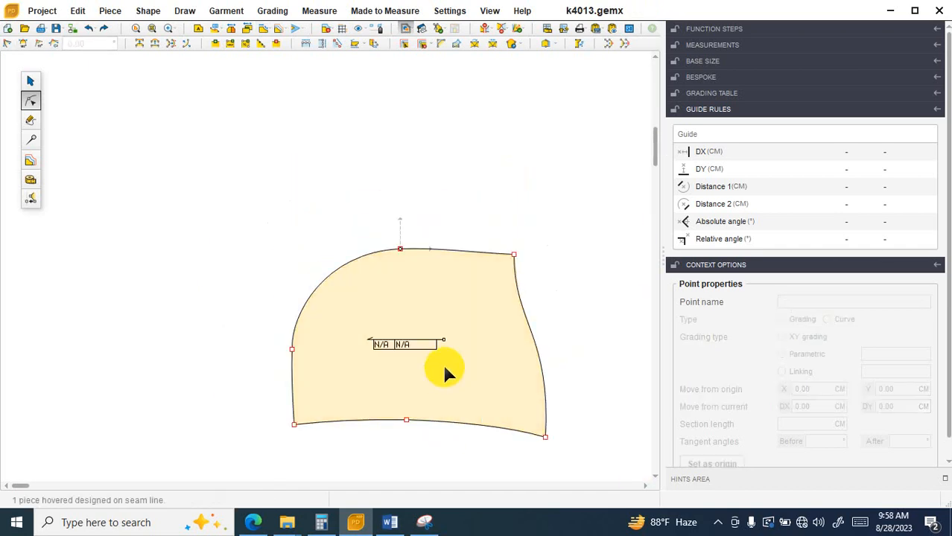
Save the pattern file with the reshaped bottom edge, accepting the demo-version format.
click(444, 373)
click(55, 28)
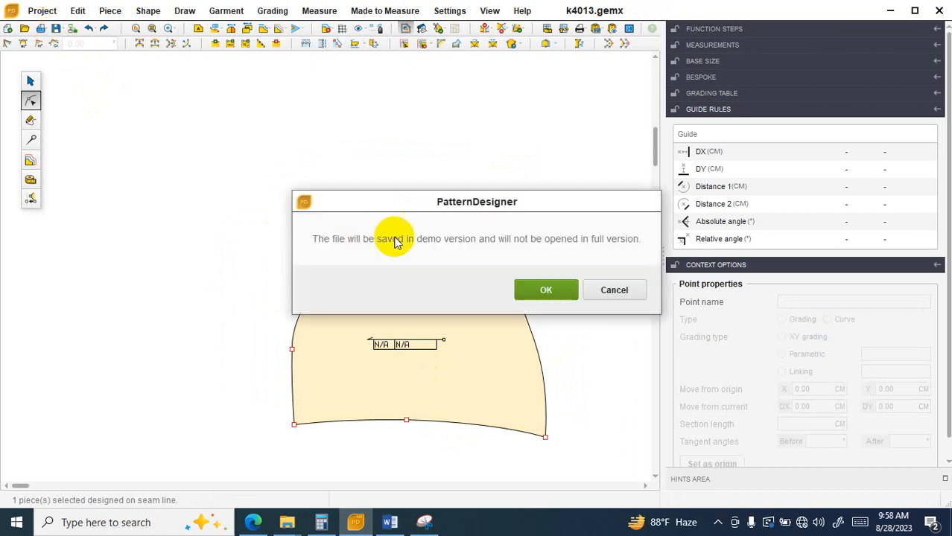
click(540, 289)
scroll(489, 289, down, 5)
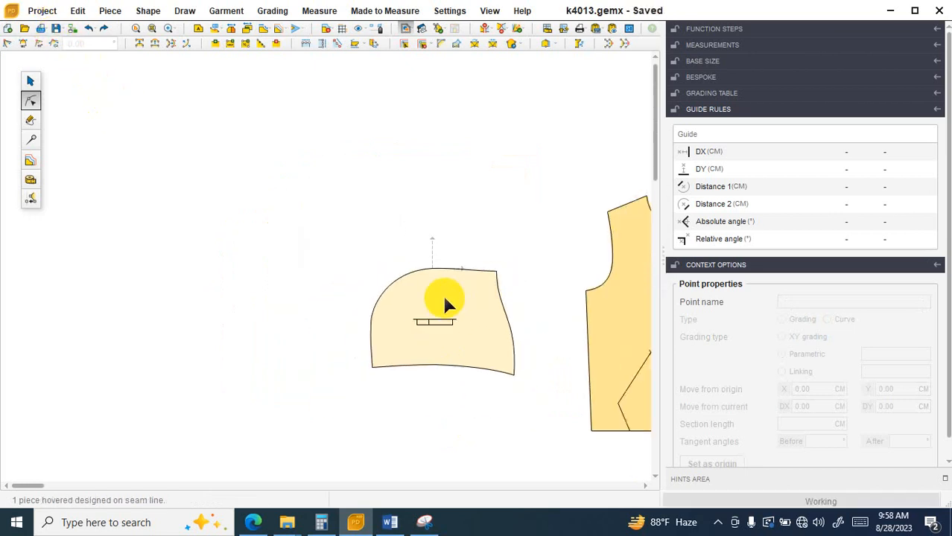
scroll(530, 293, up, 4)
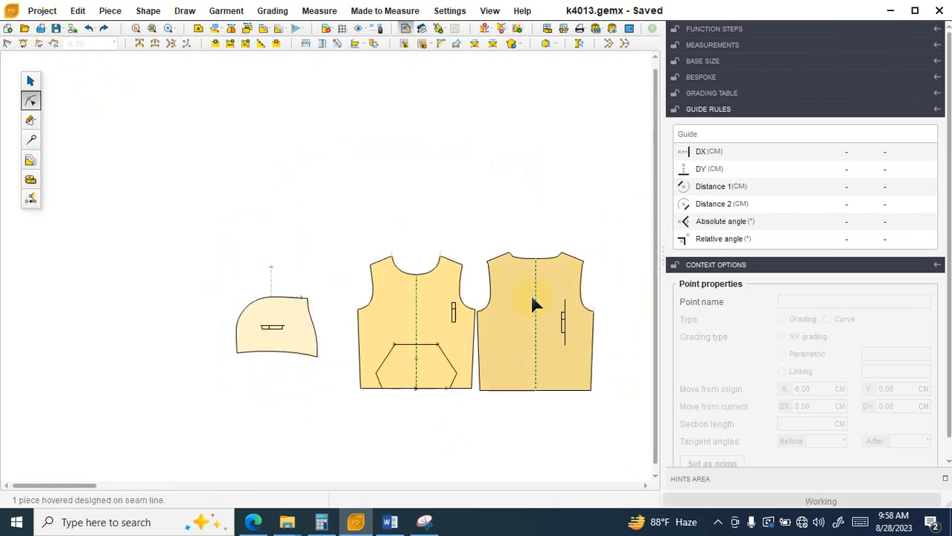
scroll(219, 334, up, 3)
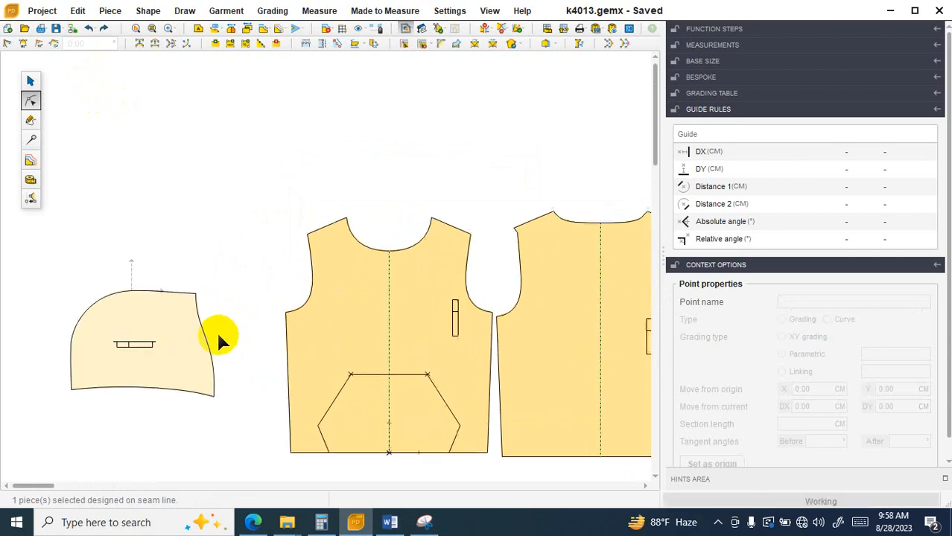
scroll(219, 358, up, 4)
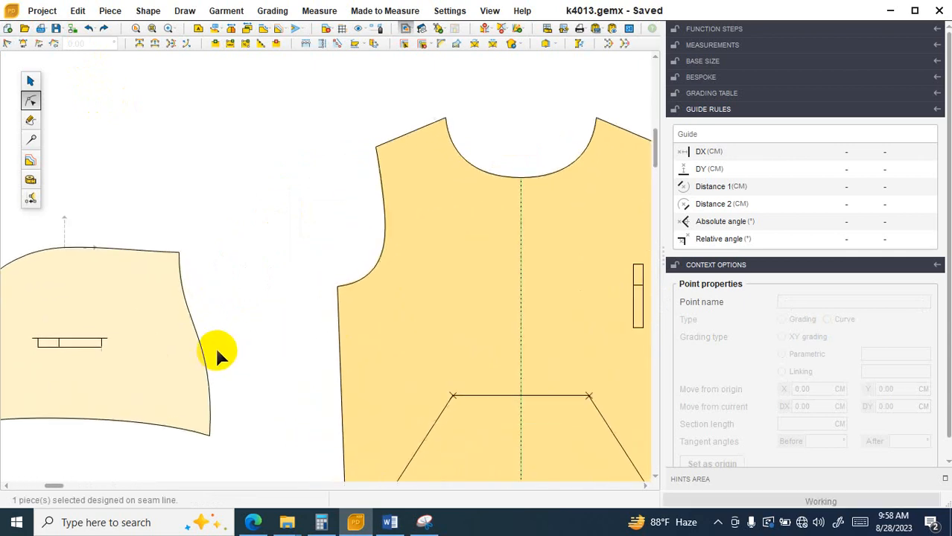
click(191, 322)
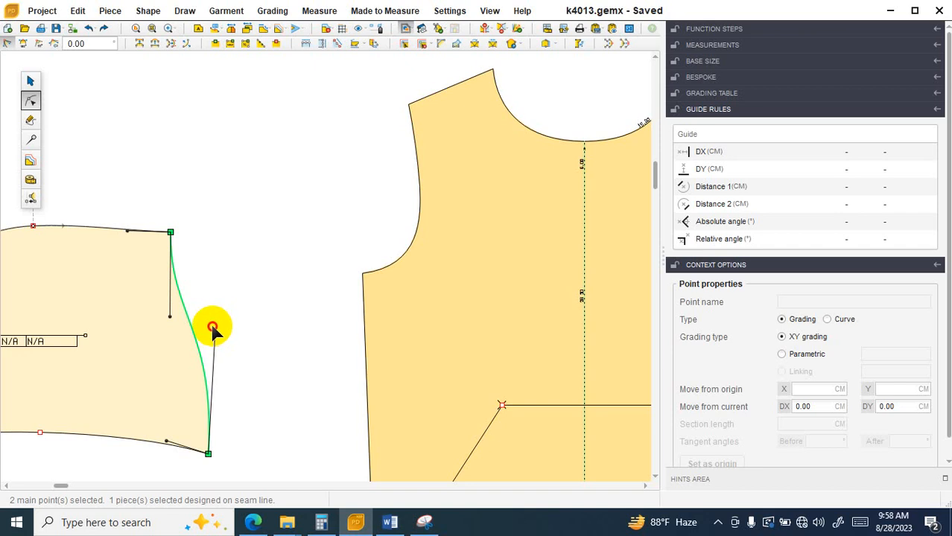
scroll(216, 327, down, 6)
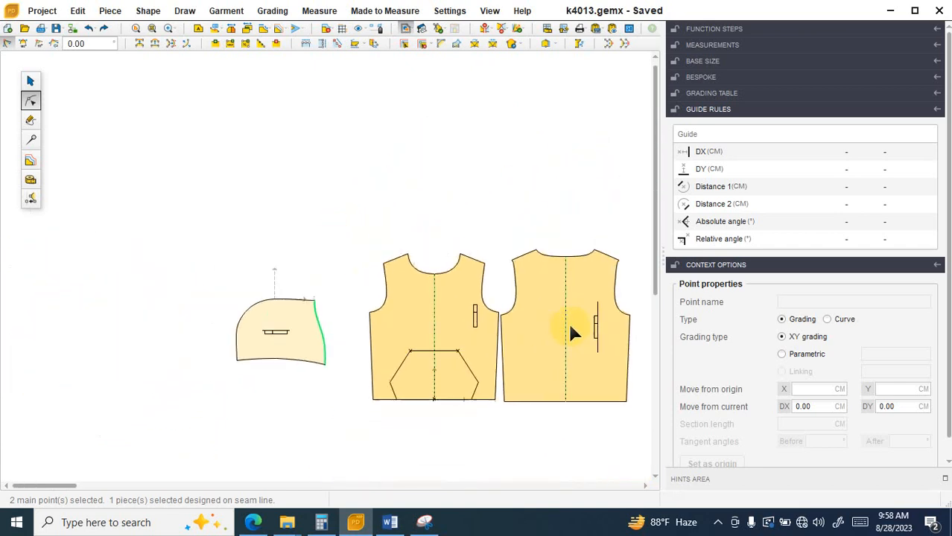
click(664, 322)
click(608, 304)
scroll(602, 305, up, 3)
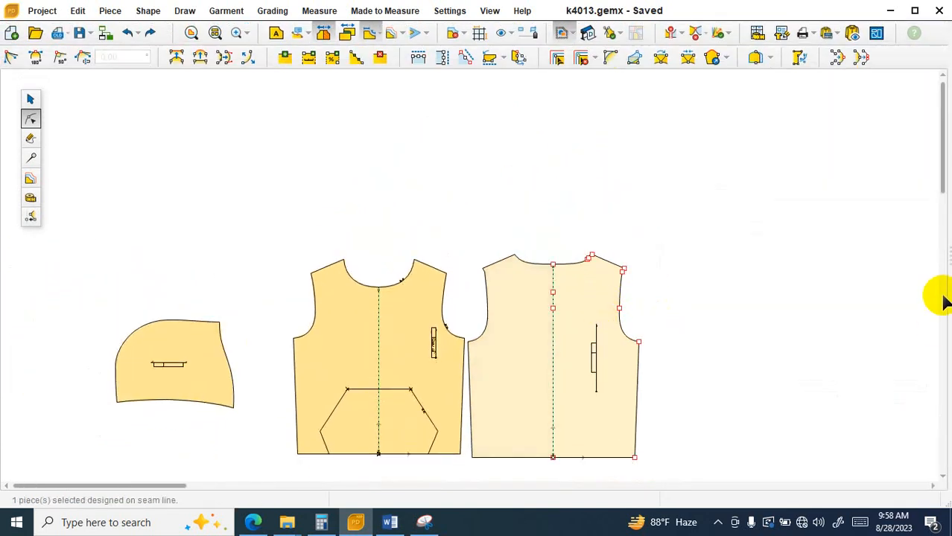
click(944, 256)
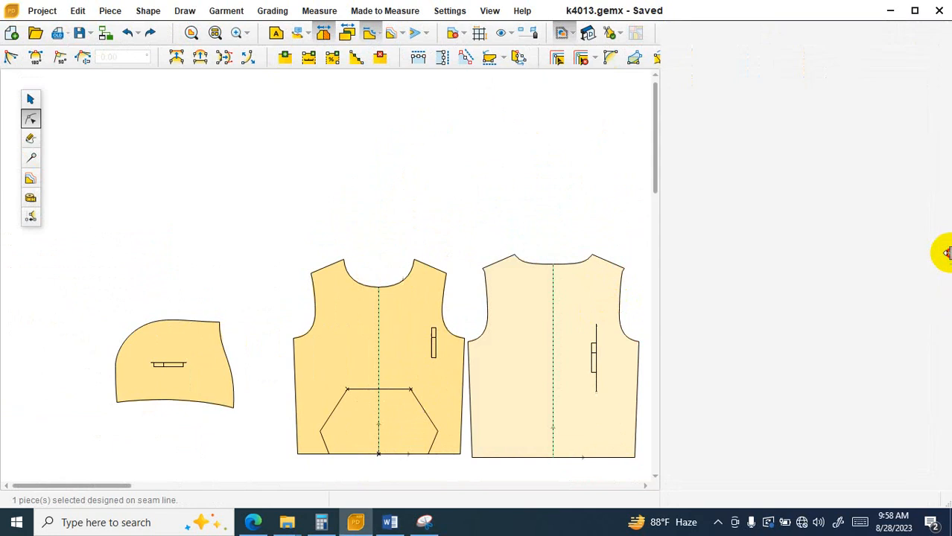
click(642, 343)
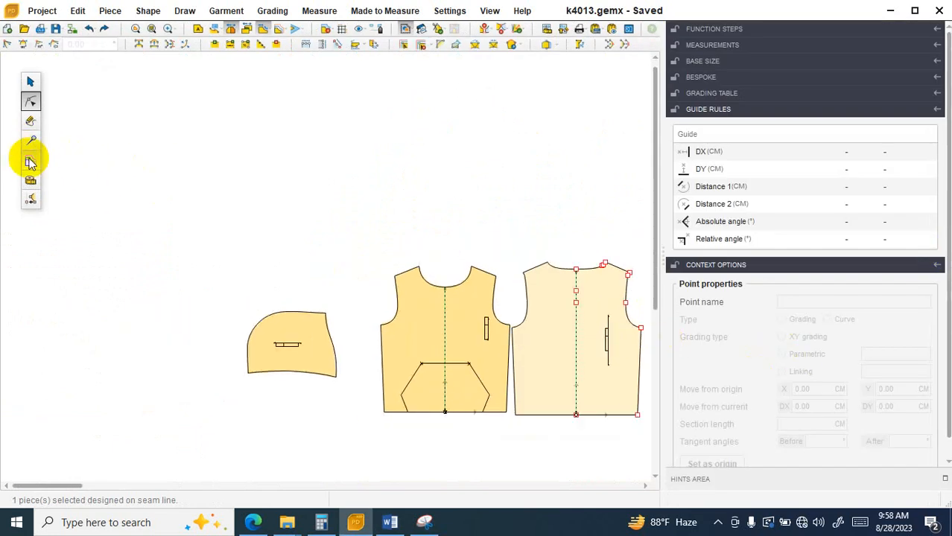
Measure the half necklines of the front and back pieces along the perimeter, from centre neck to shoulder neck point.
click(31, 180)
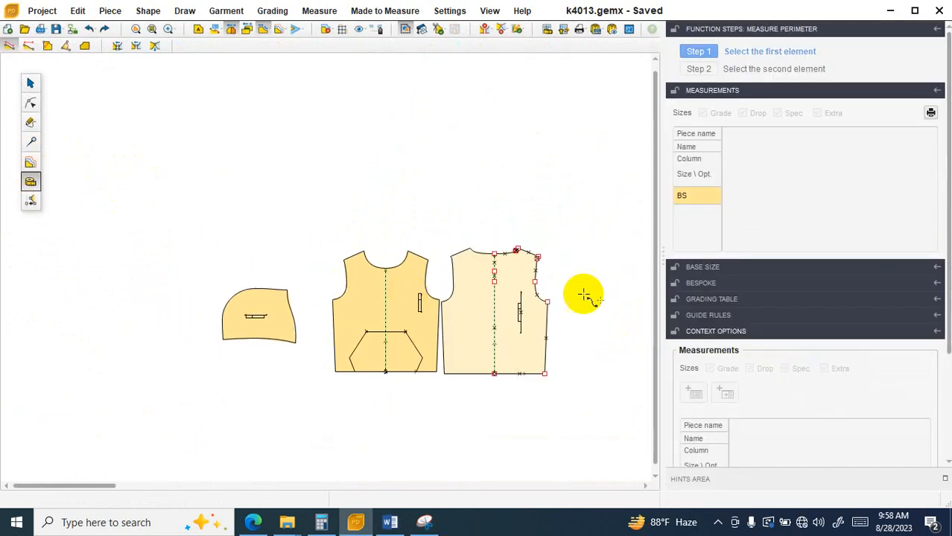
scroll(514, 261, up, 3)
scroll(505, 254, up, 1)
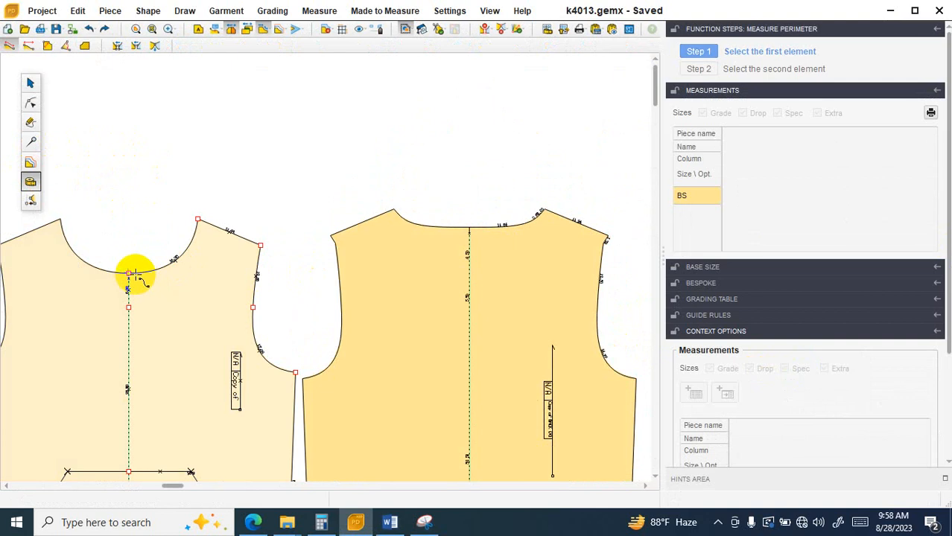
click(128, 275)
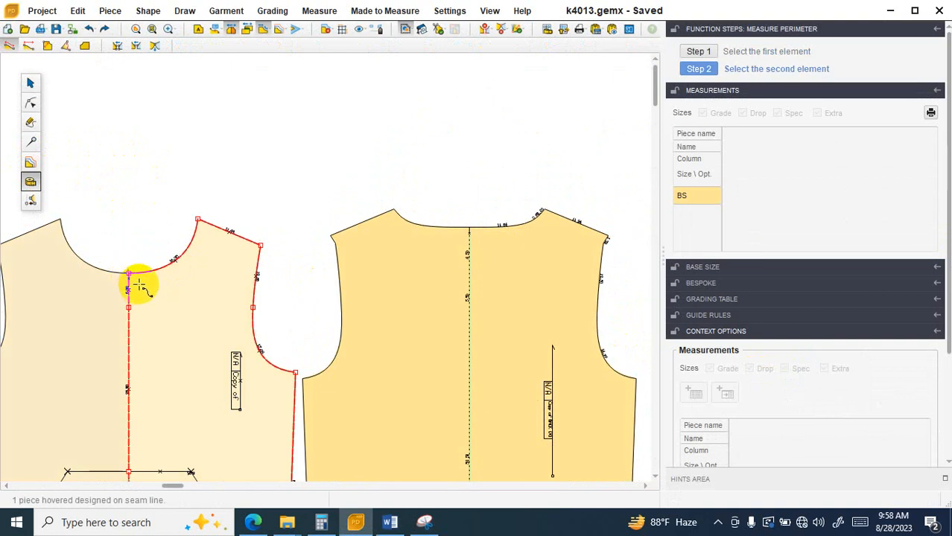
click(199, 219)
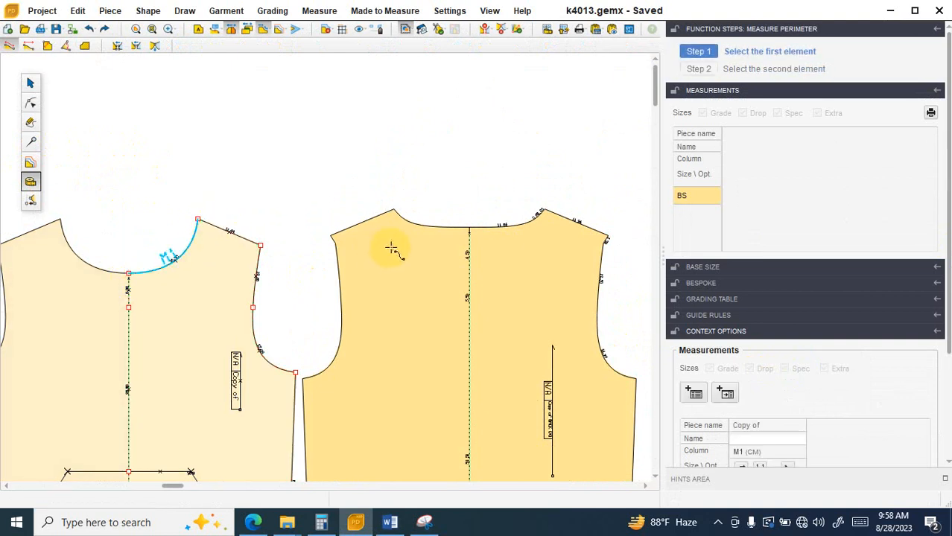
click(496, 246)
click(186, 273)
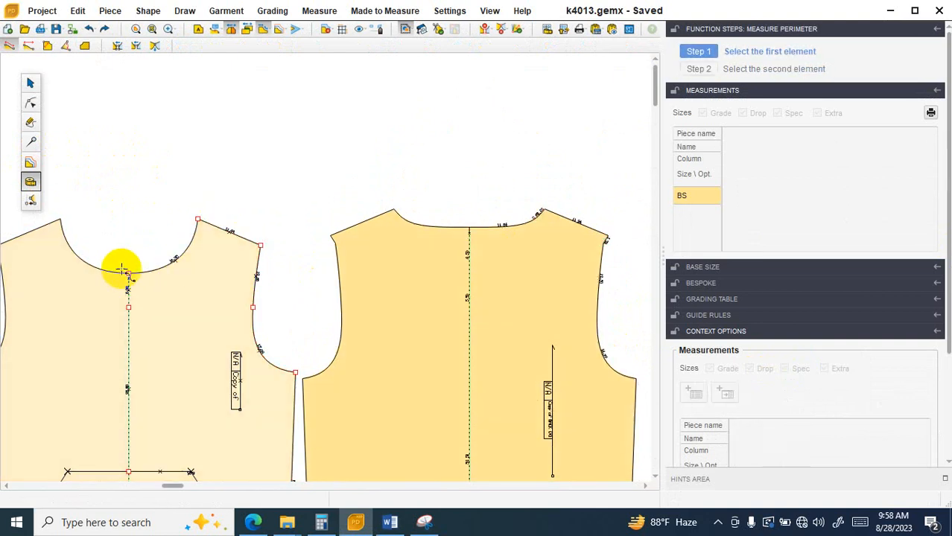
click(128, 274)
click(198, 219)
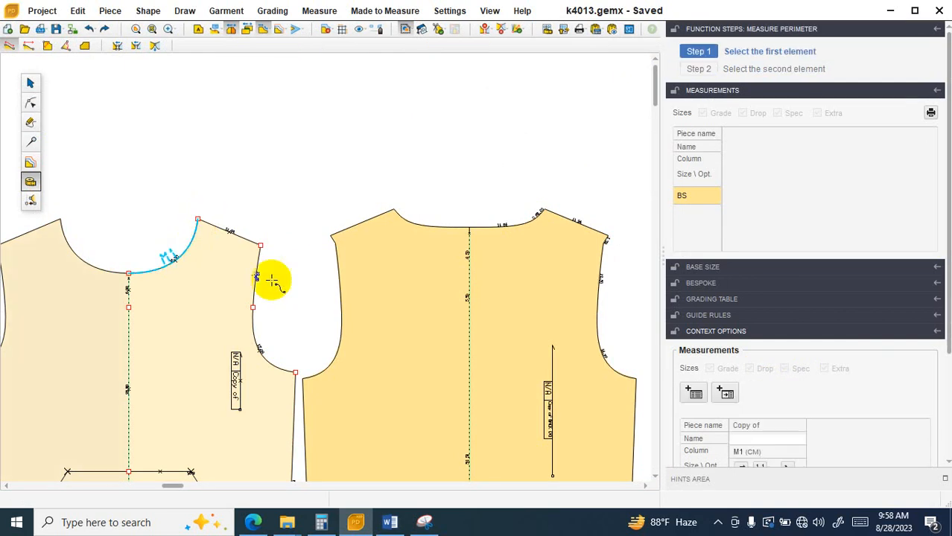
click(471, 227)
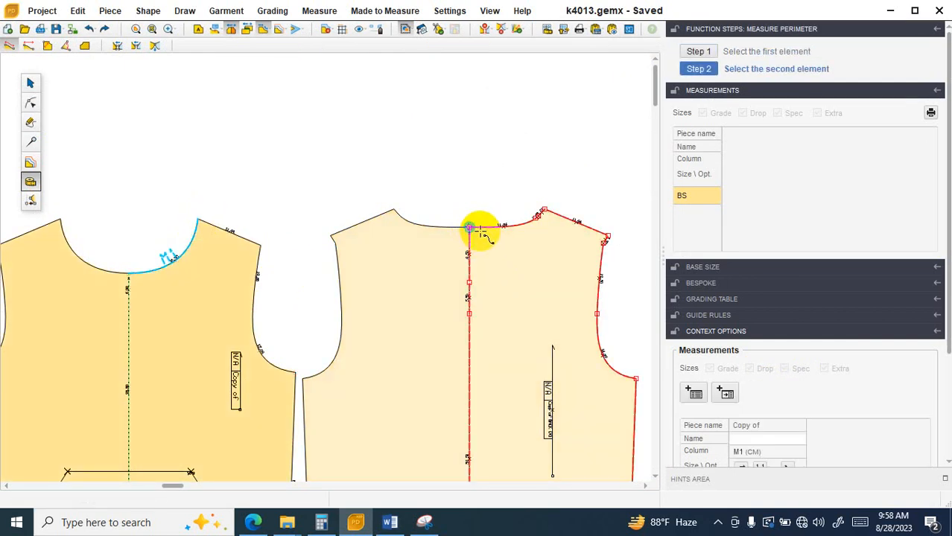
click(544, 210)
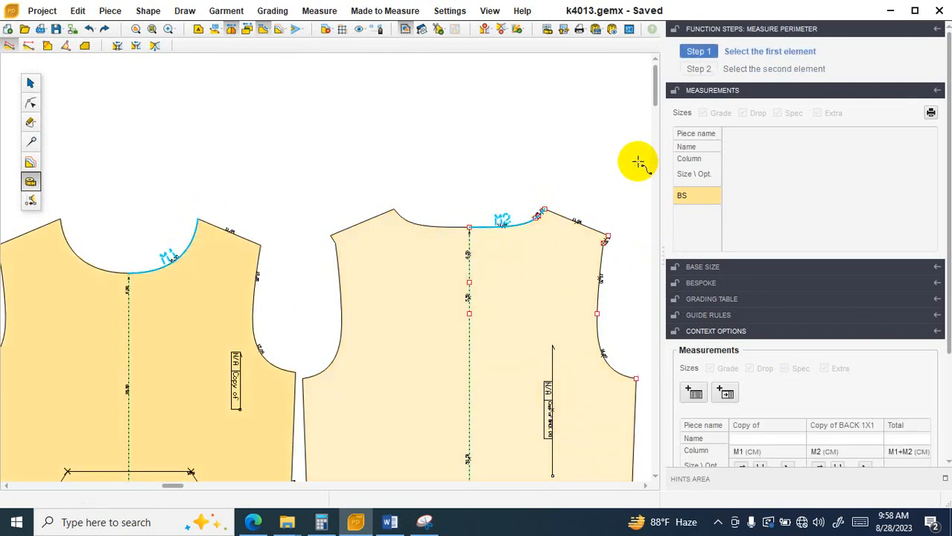
Open the measurements table and delete all the earlier measurements from it.
click(549, 29)
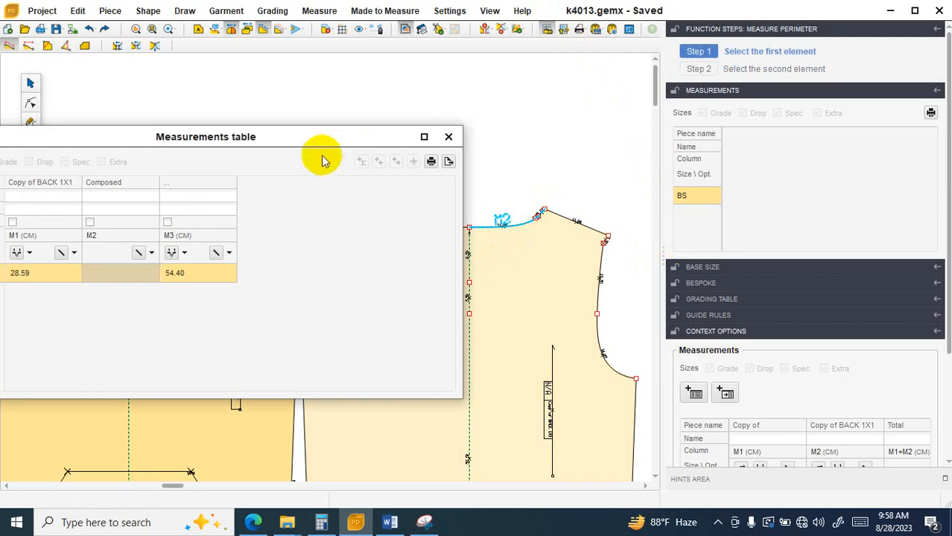
drag(322, 138, 491, 86)
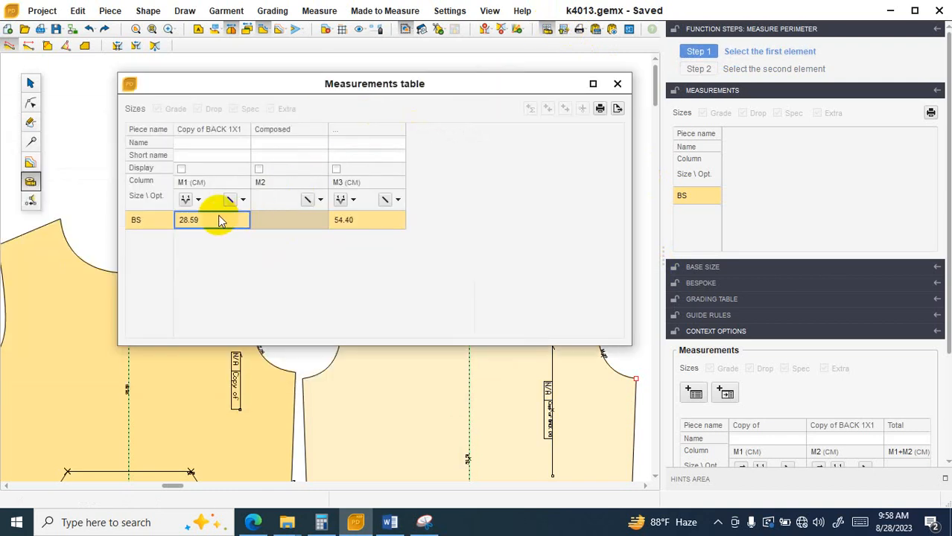
click(261, 224)
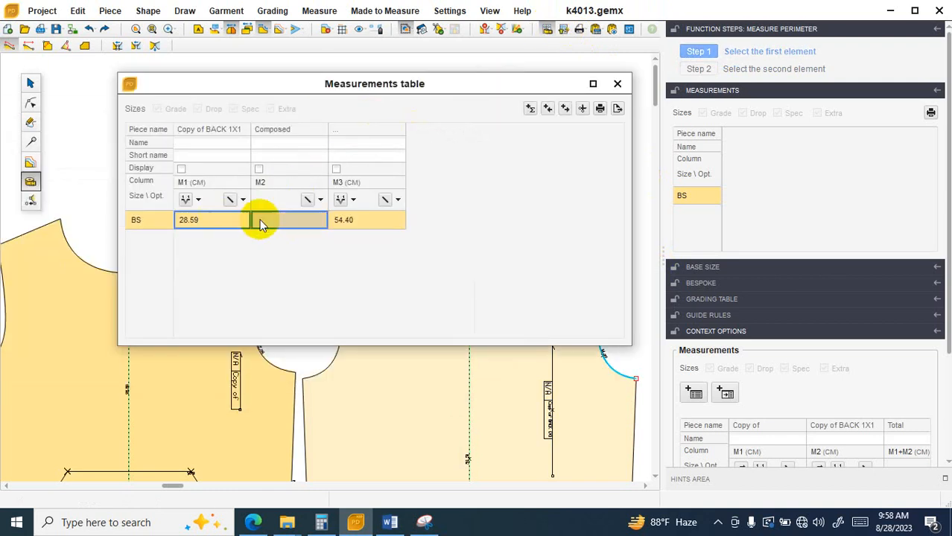
click(582, 108)
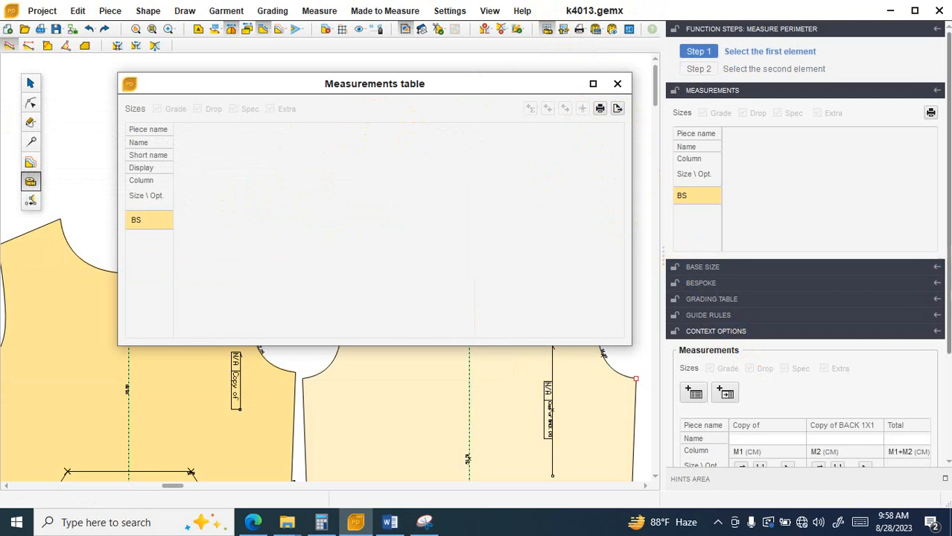
Add the front and back neckline measurements with their total to the measurements table, moving the table off the front piece.
drag(949, 252, 950, 351)
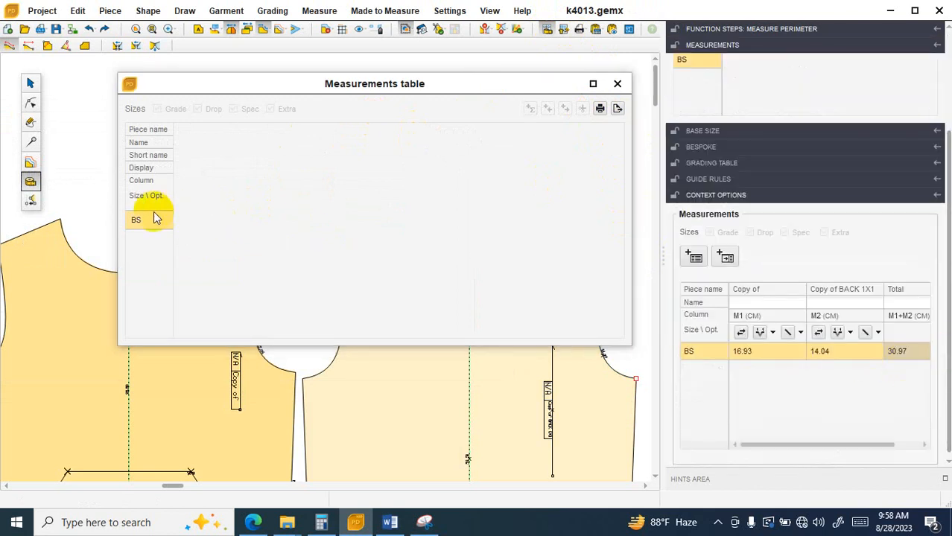
click(693, 259)
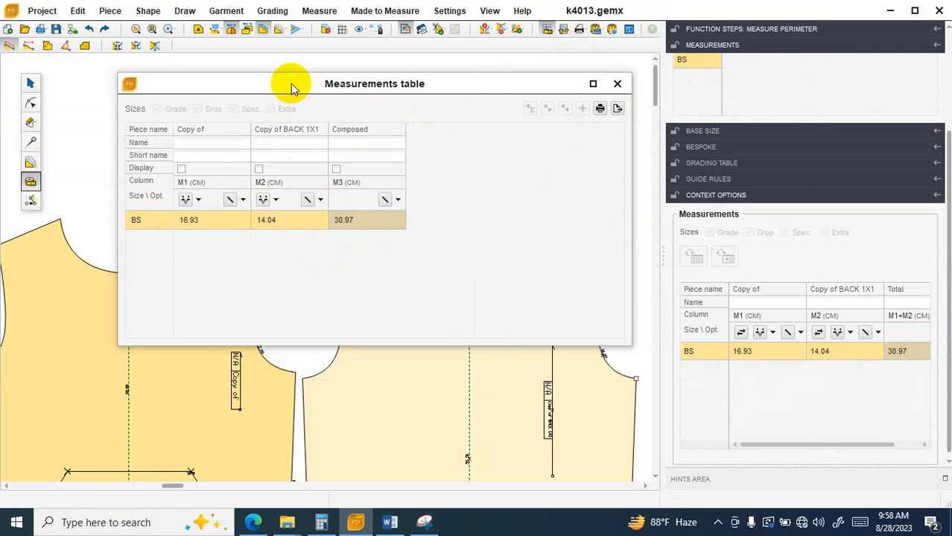
drag(291, 83, 563, 86)
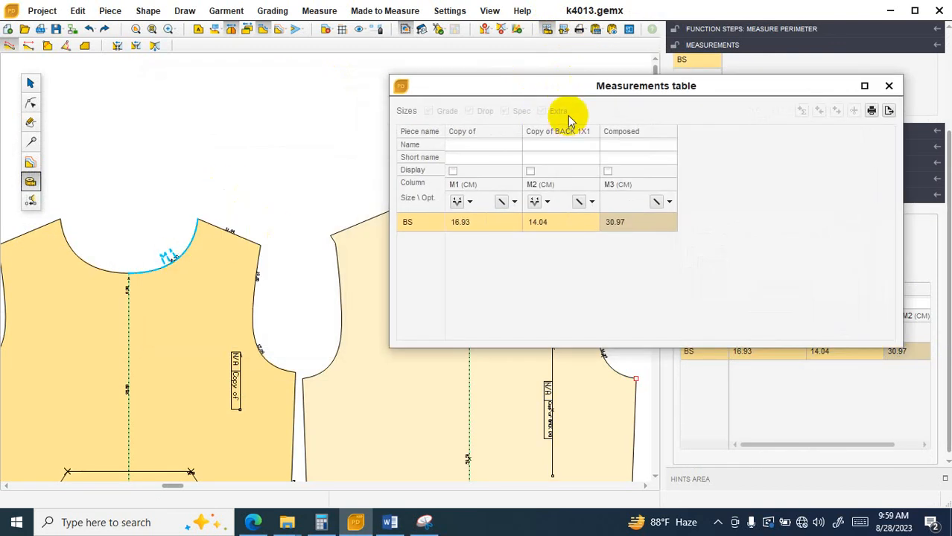
Measure the hood's curved right edge from its upper to its lower corner and add it to the measurements table, keeping the edge in view.
scroll(283, 290, down, 4)
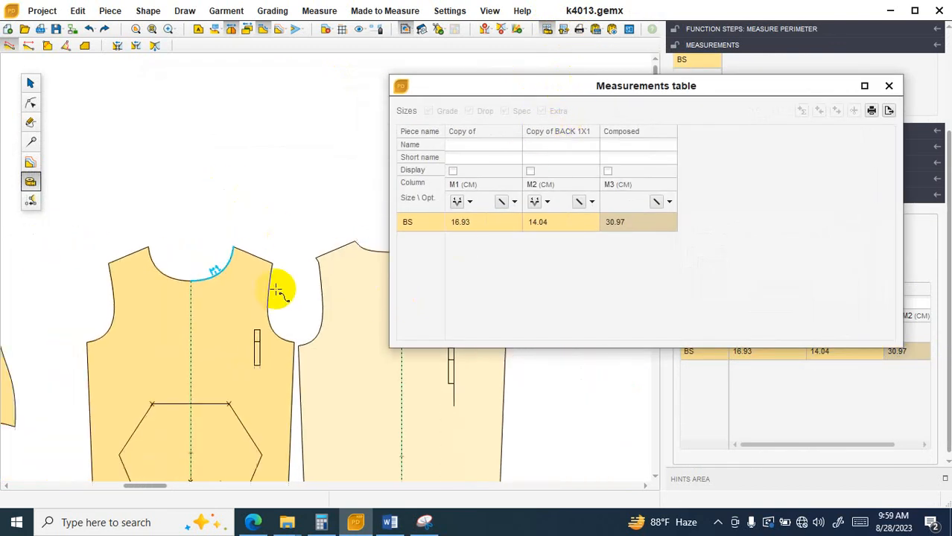
scroll(164, 346, up, 4)
click(226, 312)
scroll(233, 302, up, 2)
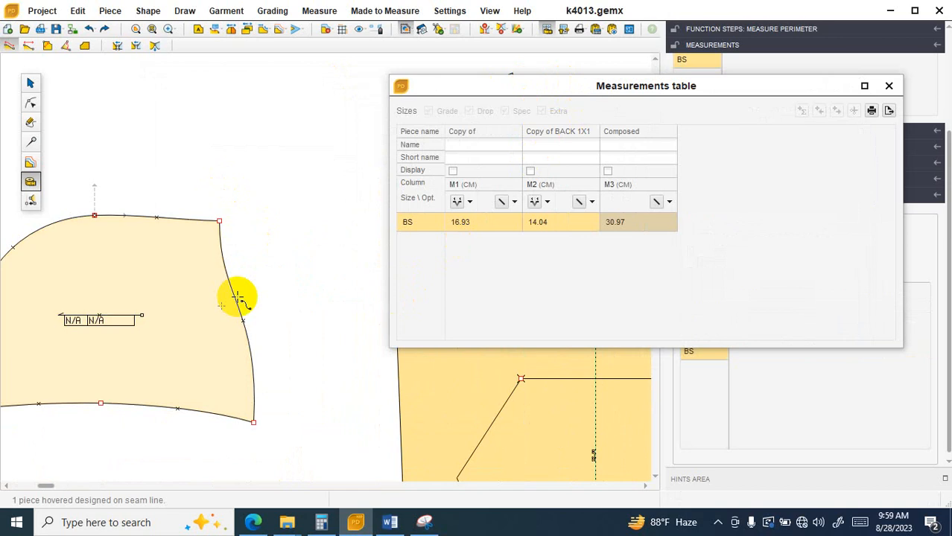
click(218, 220)
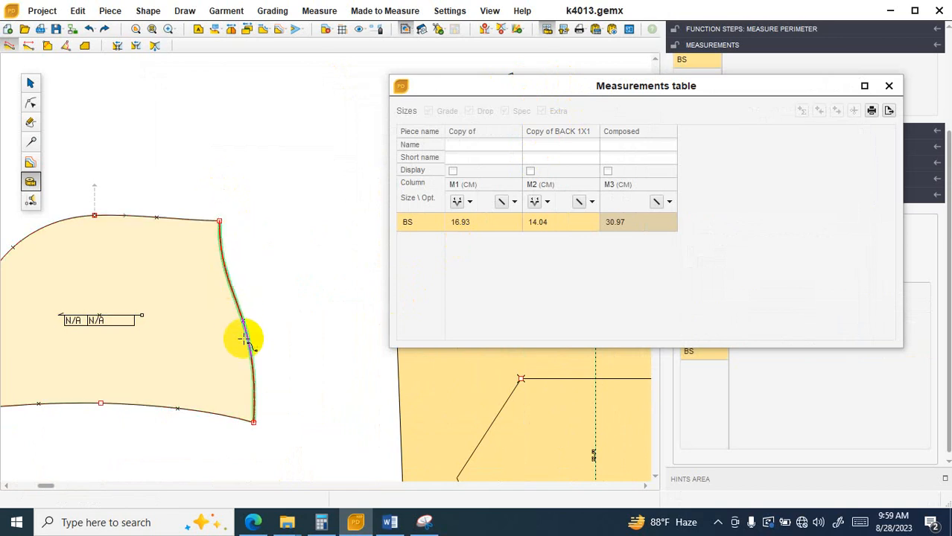
click(254, 422)
drag(782, 89, 566, 52)
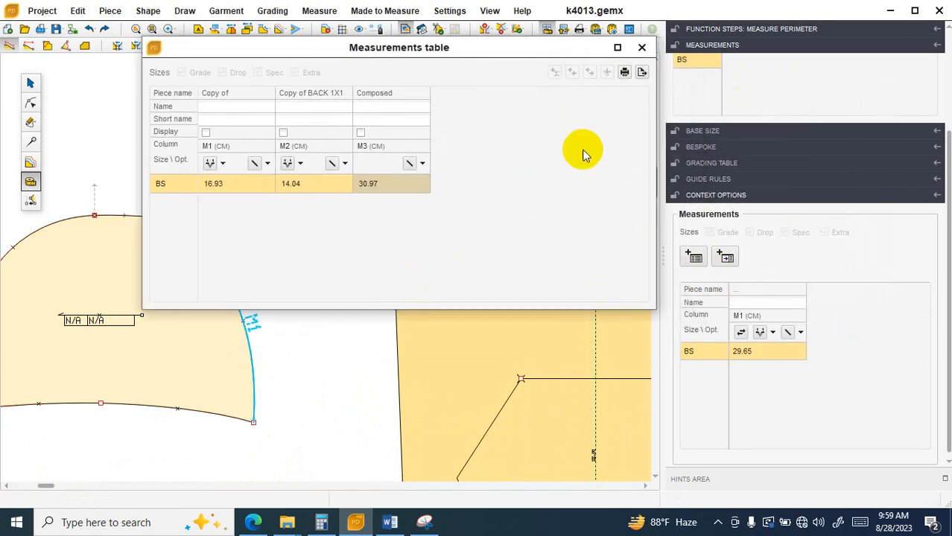
click(693, 256)
click(439, 190)
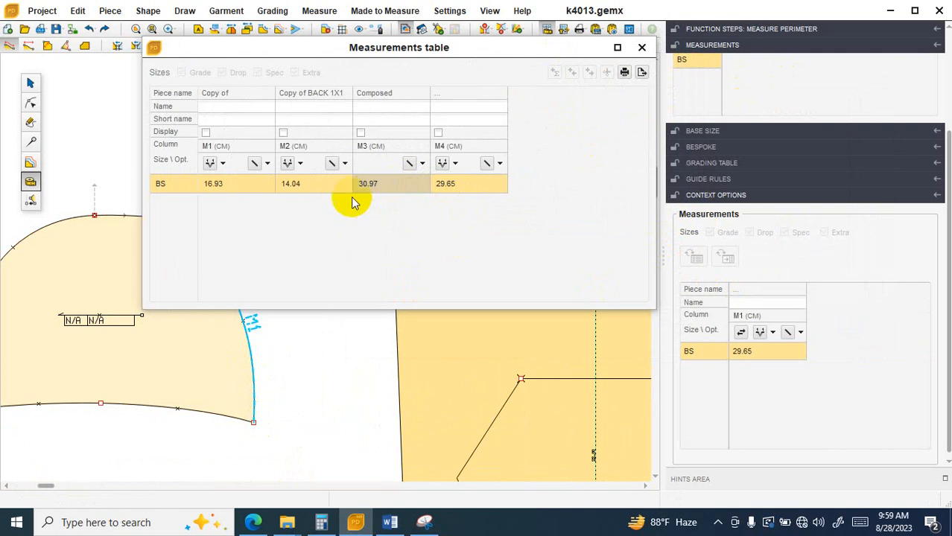
drag(468, 54, 696, 54)
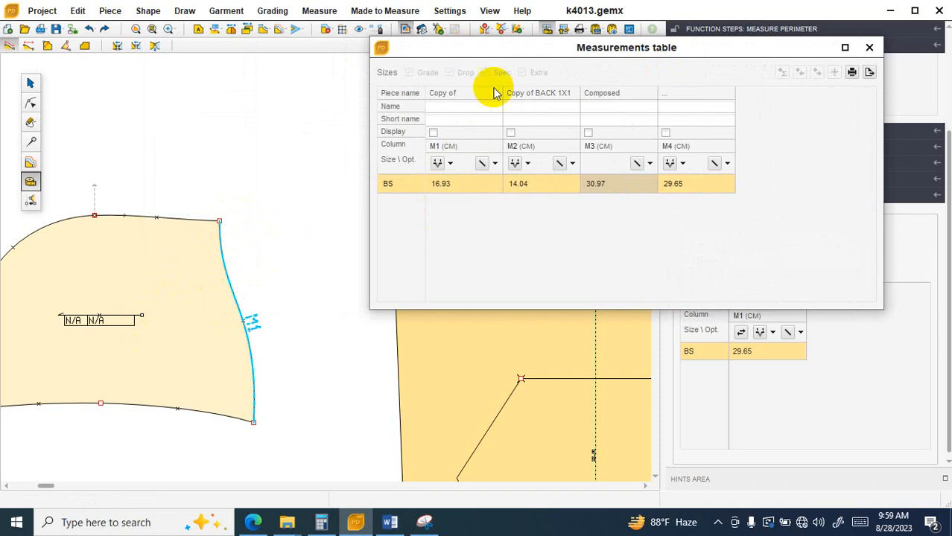
drag(504, 52, 498, 328)
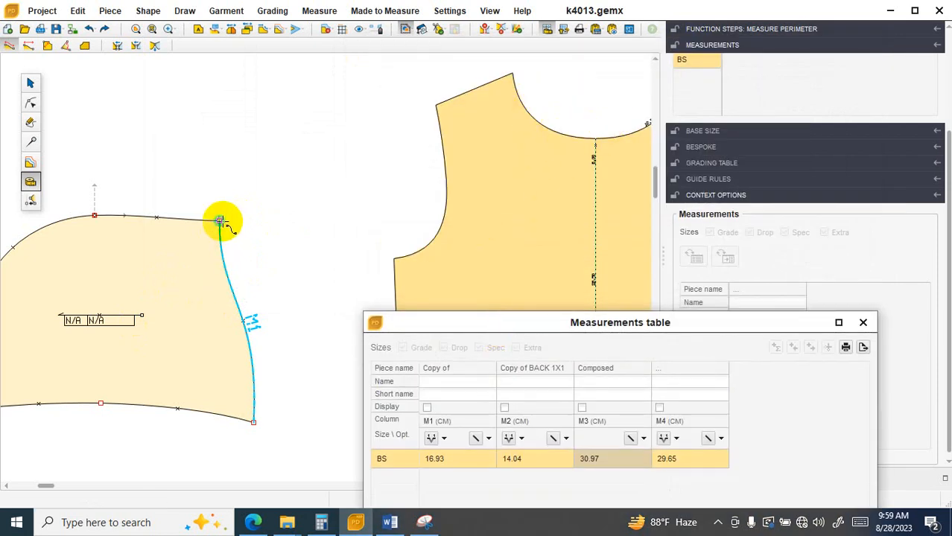
drag(440, 324, 432, 209)
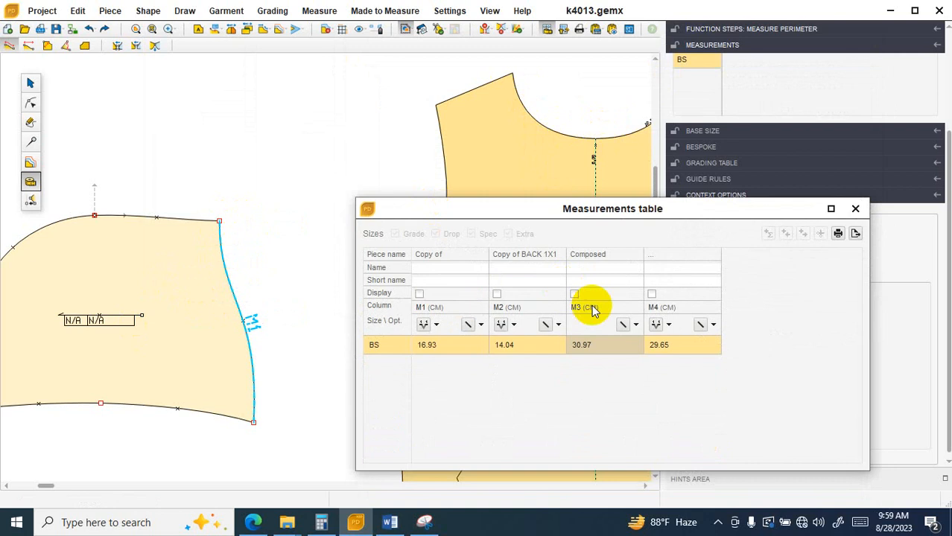
Subtract 0.5 from the combined neckline length of 30.97 in Calculator, and minimise it.
click(623, 347)
click(322, 522)
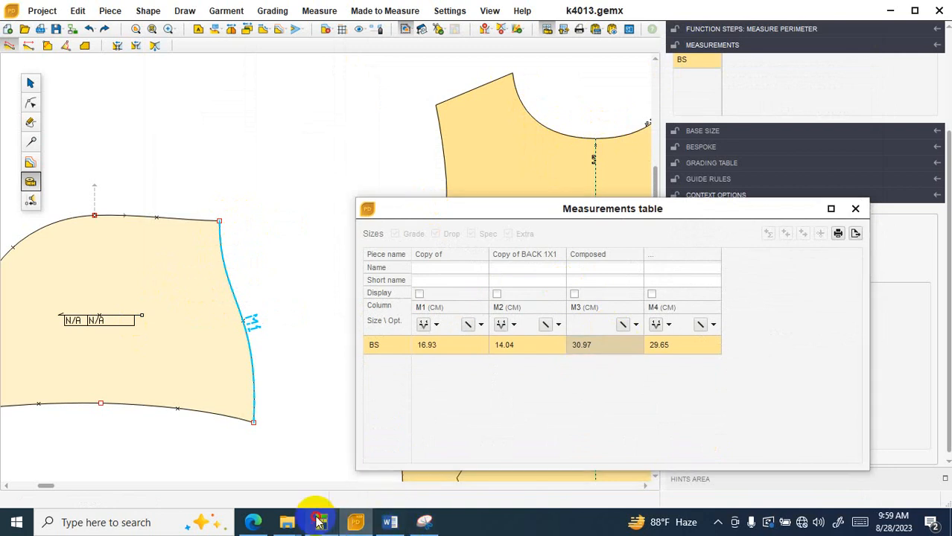
click(254, 205)
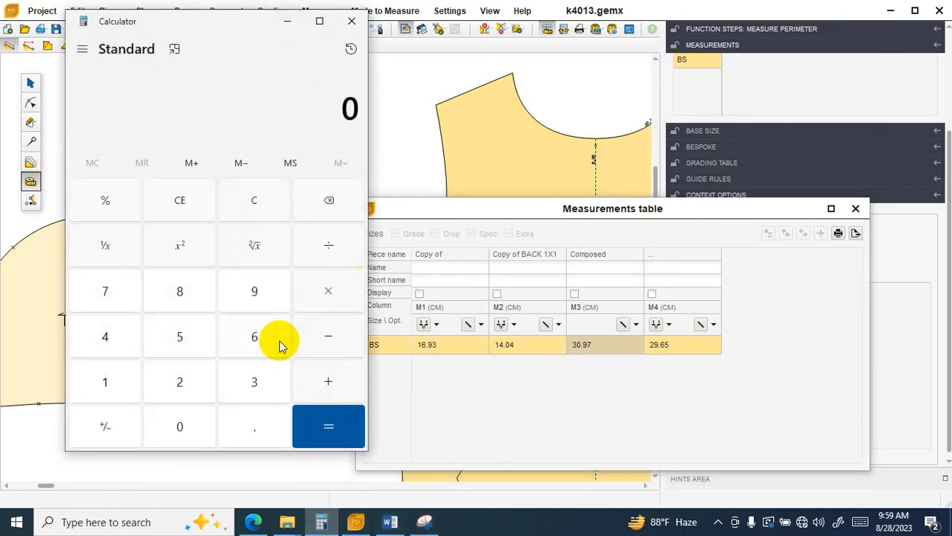
click(255, 376)
click(179, 425)
click(249, 428)
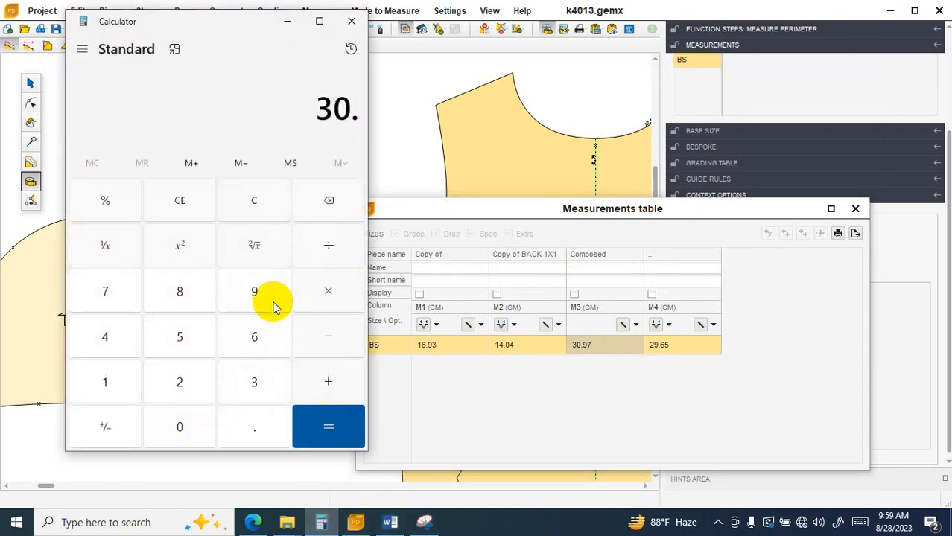
click(254, 294)
click(128, 292)
click(329, 342)
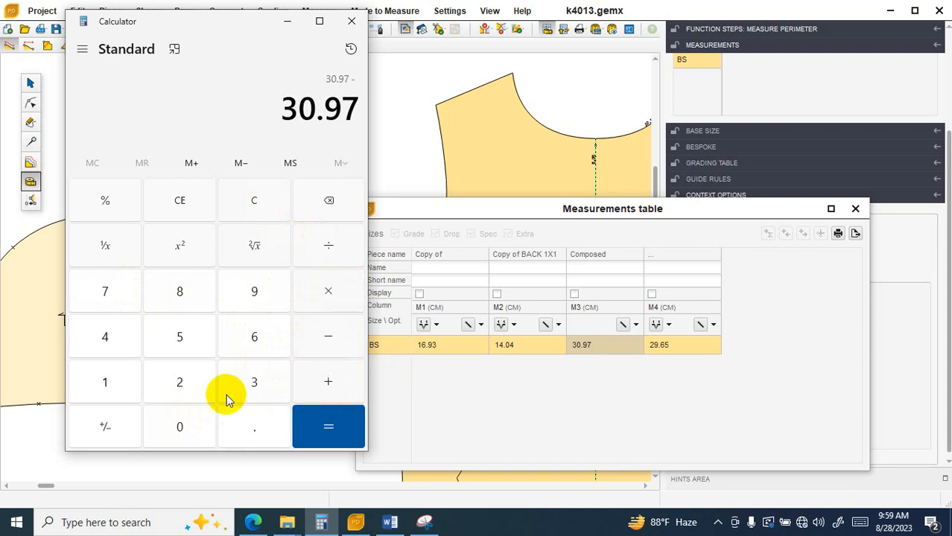
click(253, 430)
click(188, 339)
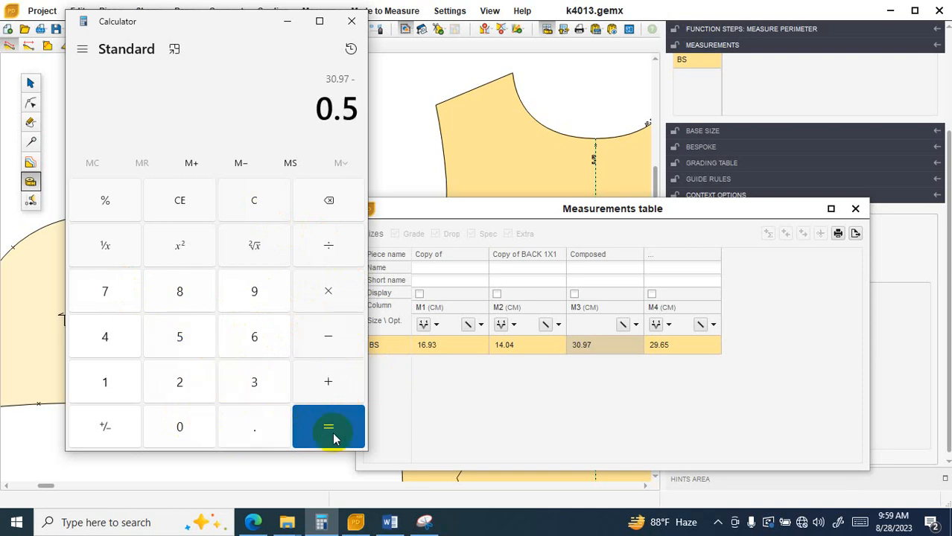
click(329, 427)
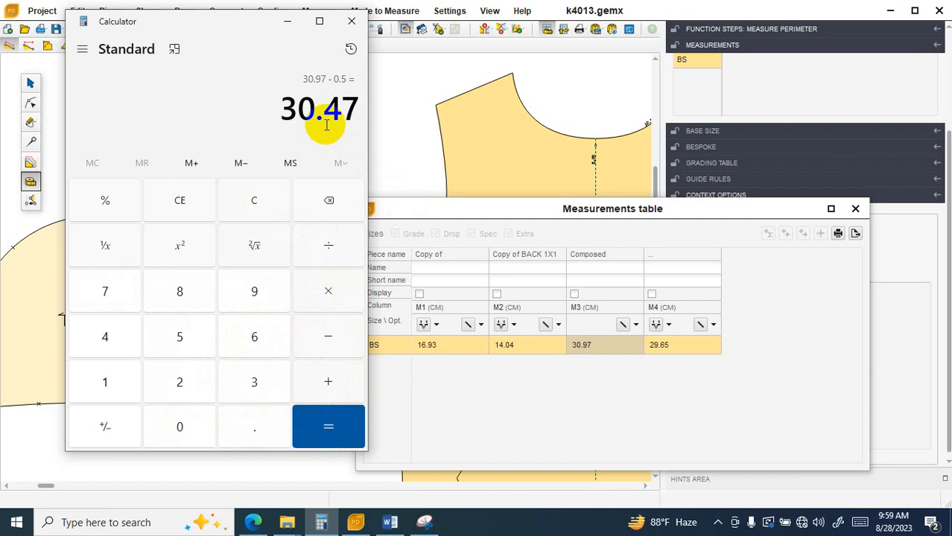
click(287, 23)
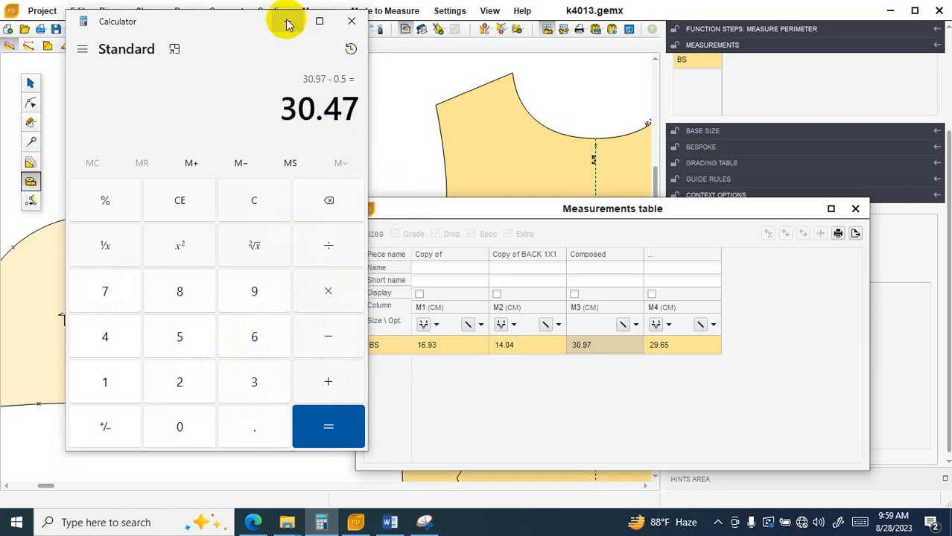
Reshape the hood's neckline edge by shortening its upper curve handle and pulling the lower handle inward and upward.
scroll(257, 346, up, 1)
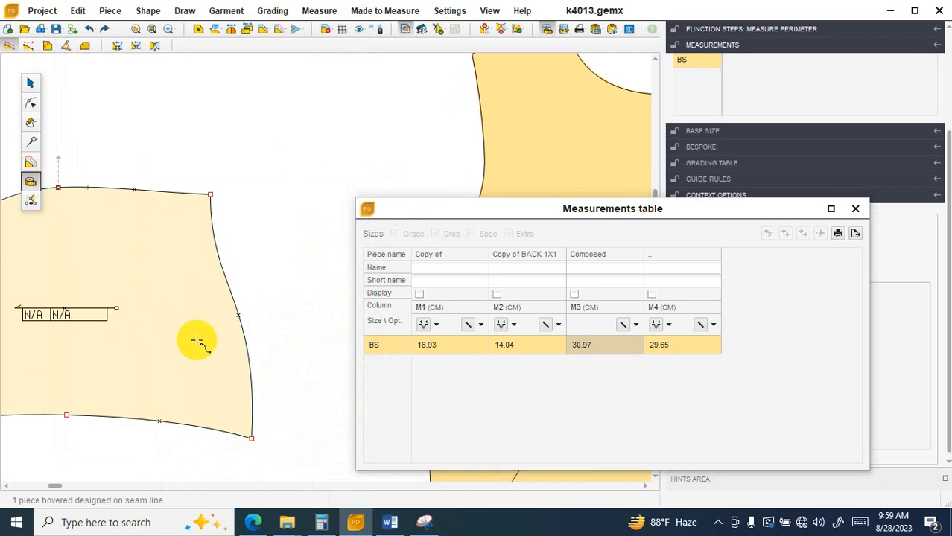
click(31, 102)
click(227, 295)
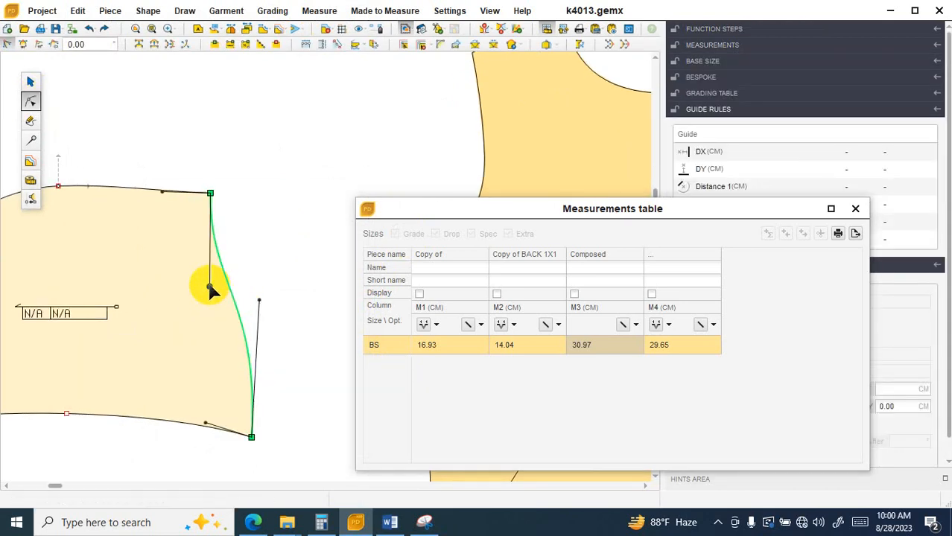
drag(209, 287, 212, 276)
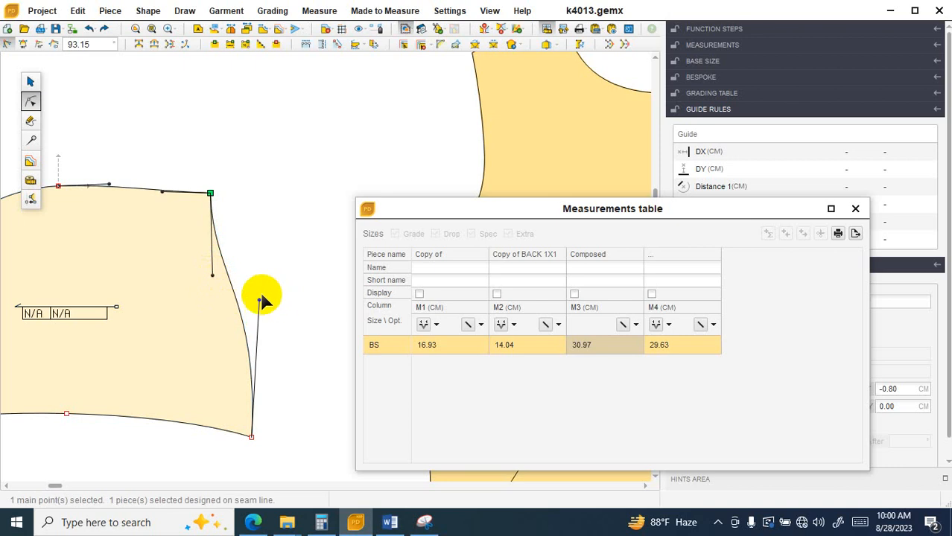
drag(259, 300, 251, 277)
scroll(268, 331, down, 5)
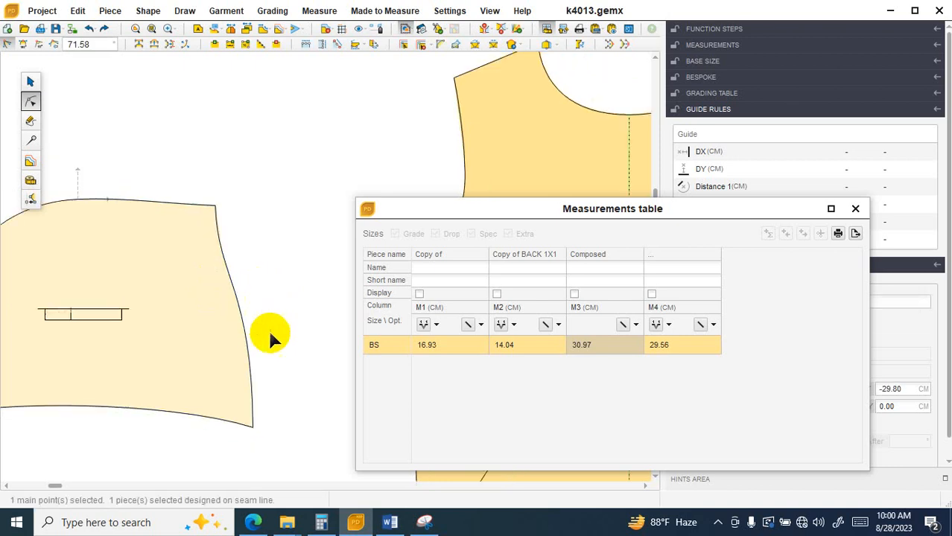
scroll(195, 405, up, 3)
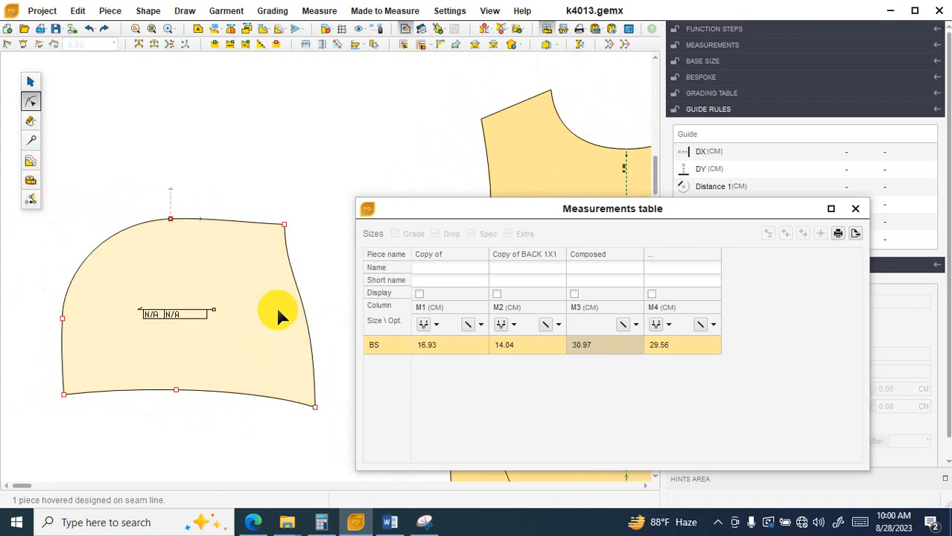
Move the measurements table off the coordinate fields and shift the lower corner of the hood's neckline edge by DY -0.3 cm.
click(314, 406)
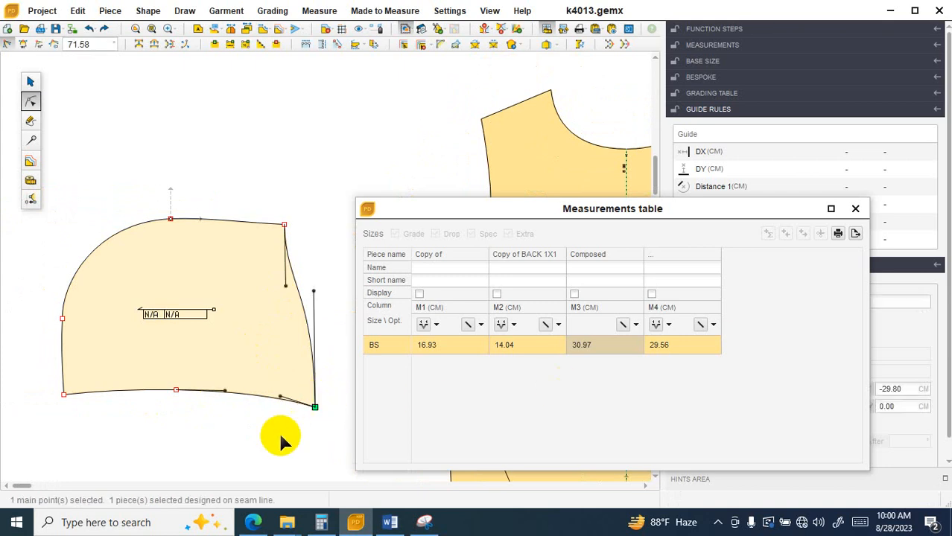
drag(731, 210, 773, 110)
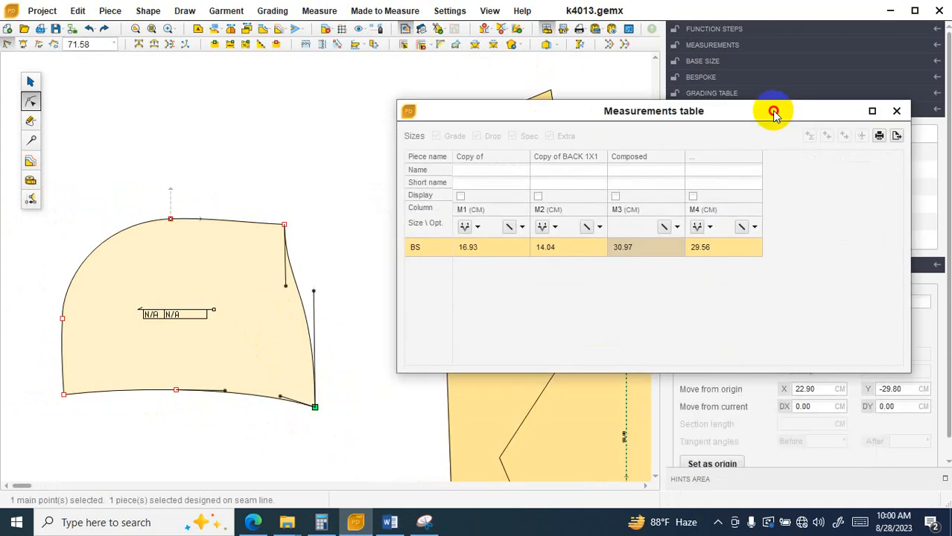
click(900, 403)
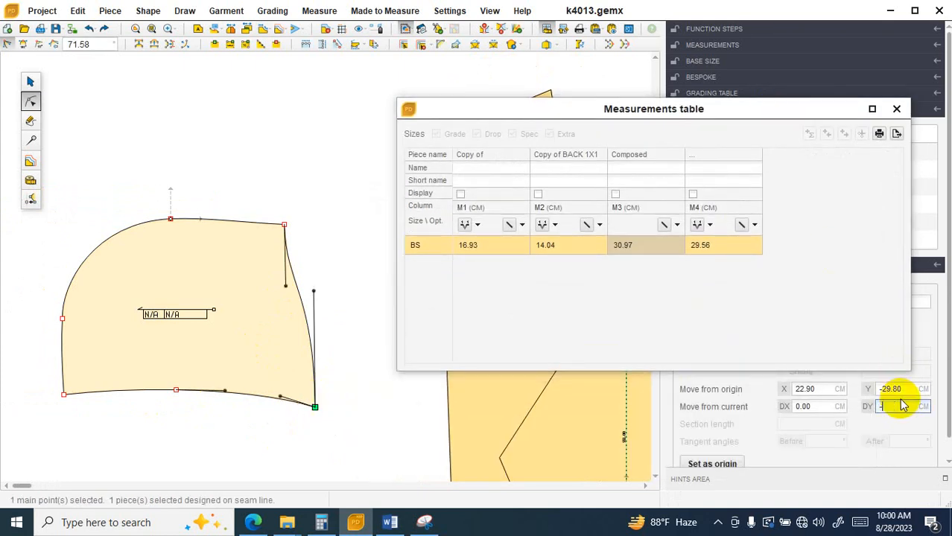
text(-.3)
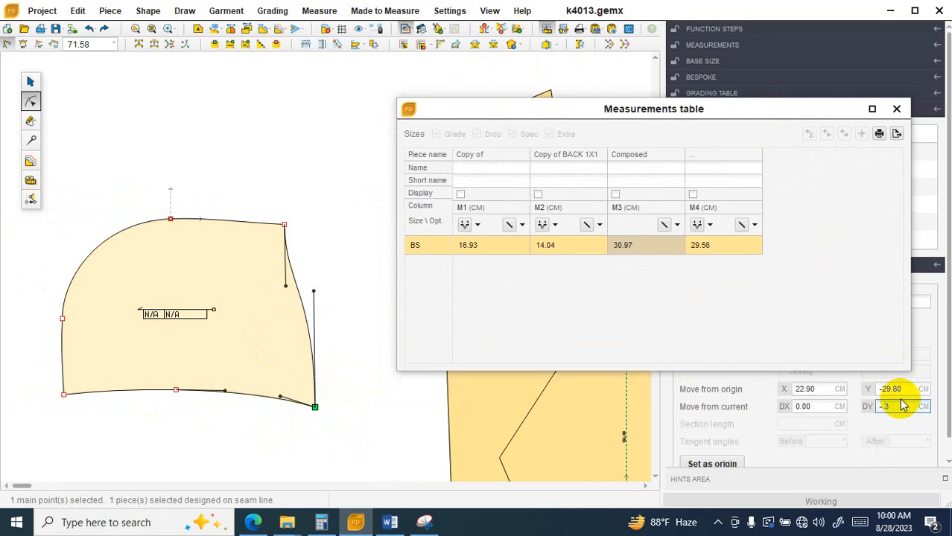
key(Return)
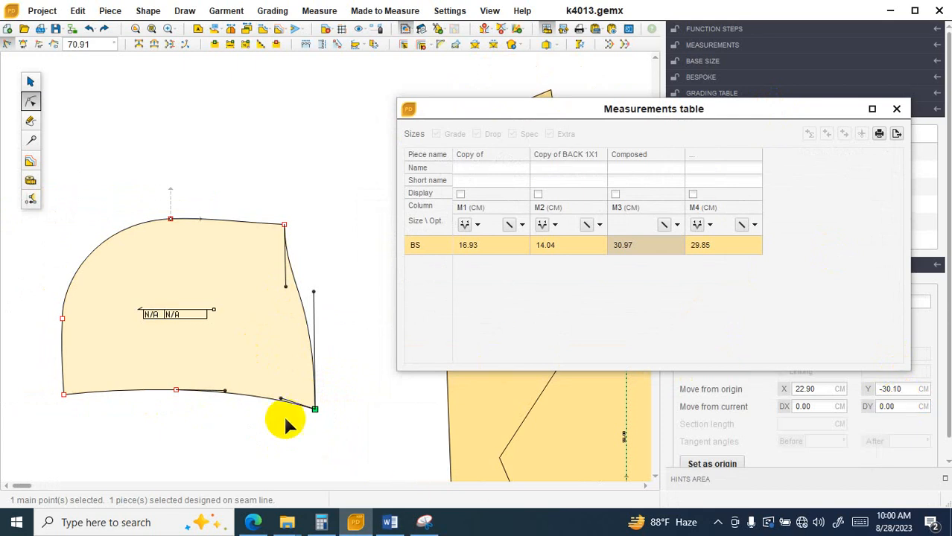
Increase the S-curve of the hood's neckline edge by tilting its lower handle outward and lengthening its upper handle.
scroll(285, 417, up, 1)
click(237, 365)
click(305, 270)
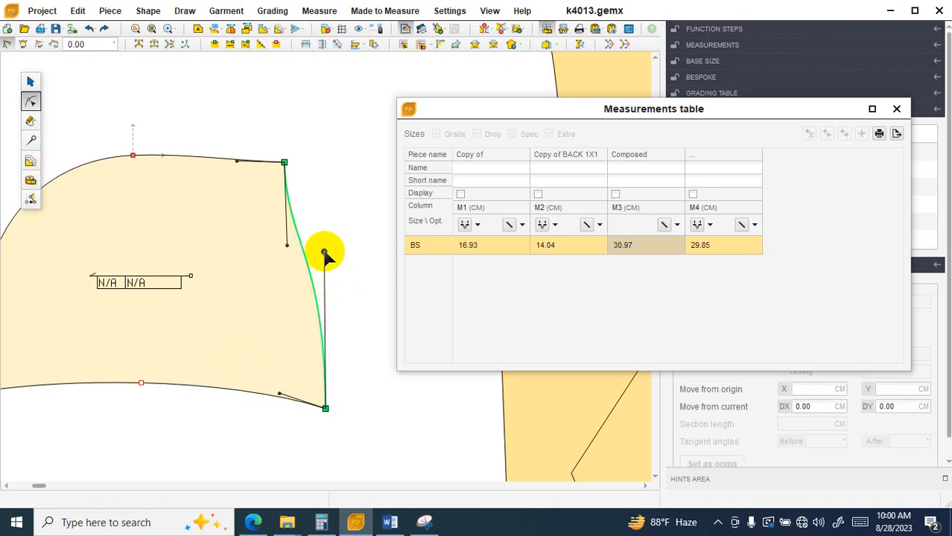
click(333, 255)
click(311, 293)
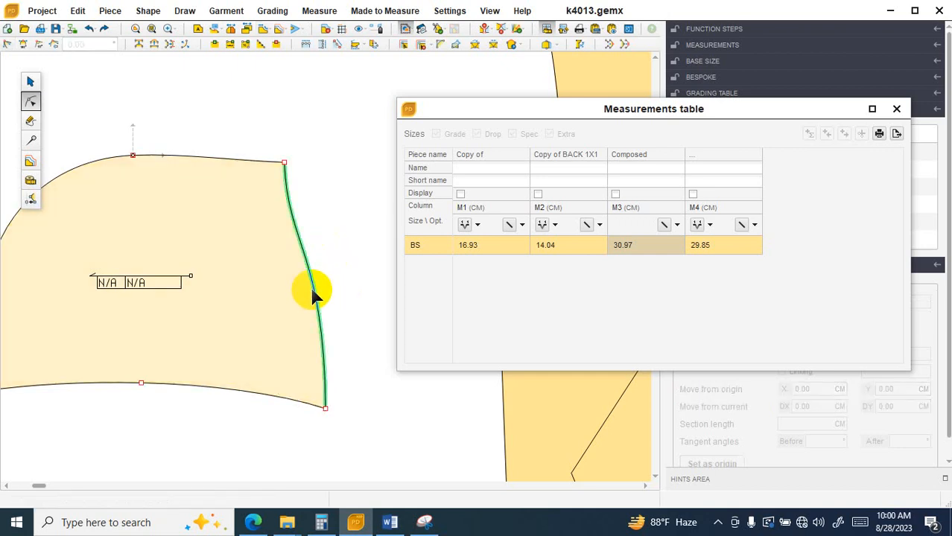
drag(330, 253, 271, 242)
scroll(333, 261, up, 1)
click(274, 236)
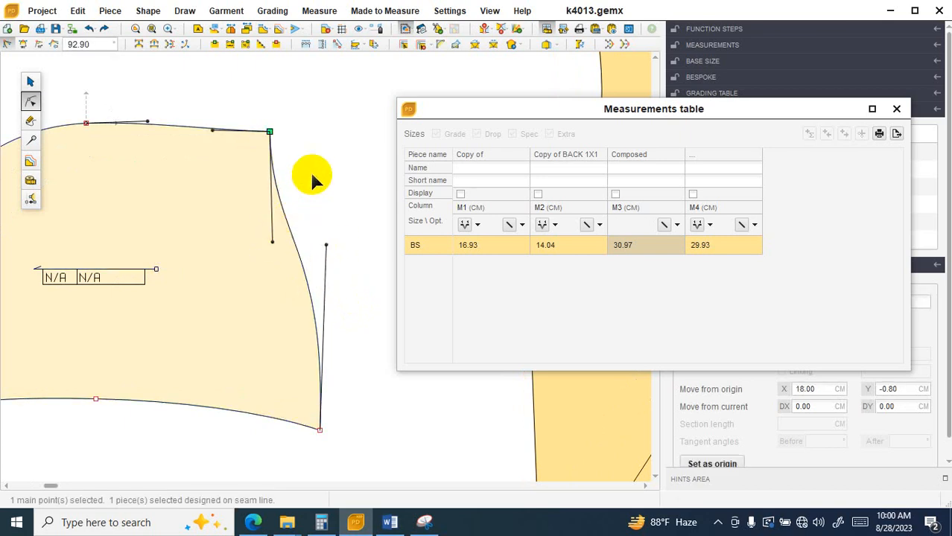
scroll(311, 182, down, 5)
scroll(302, 209, up, 1)
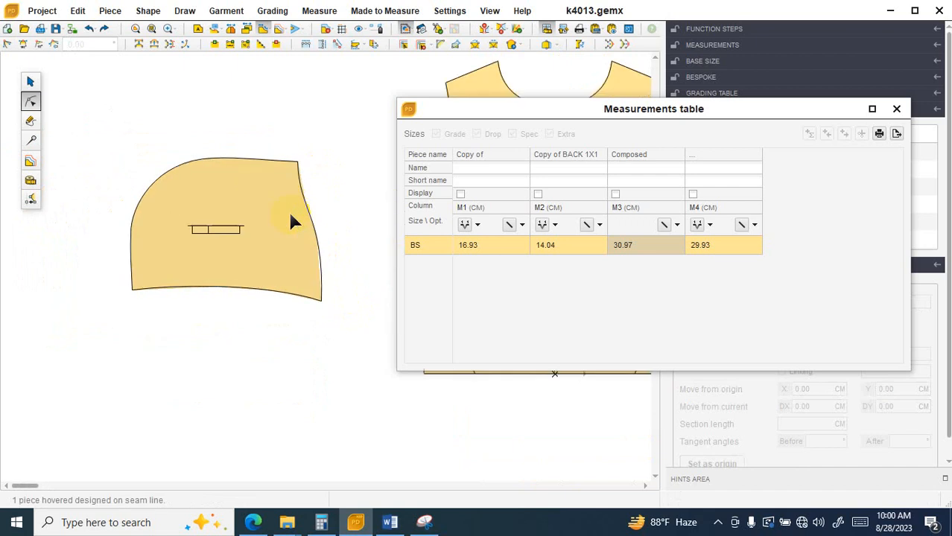
scroll(287, 227, up, 3)
scroll(272, 242, down, 3)
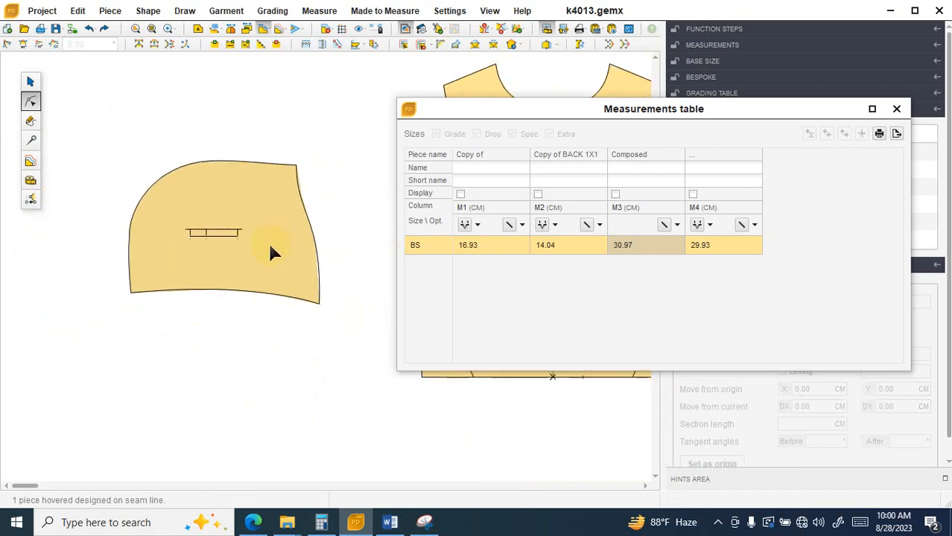
scroll(270, 252, up, 2)
scroll(304, 144, up, 1)
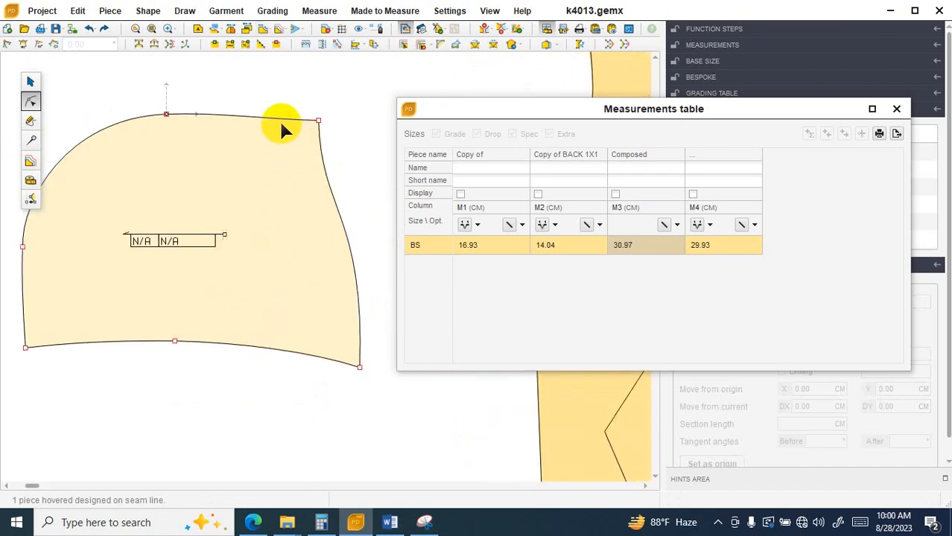
Swing the lower handle of the hood's neckline edge further outward and refine the upper handle for a fuller lower curve.
click(277, 118)
click(334, 211)
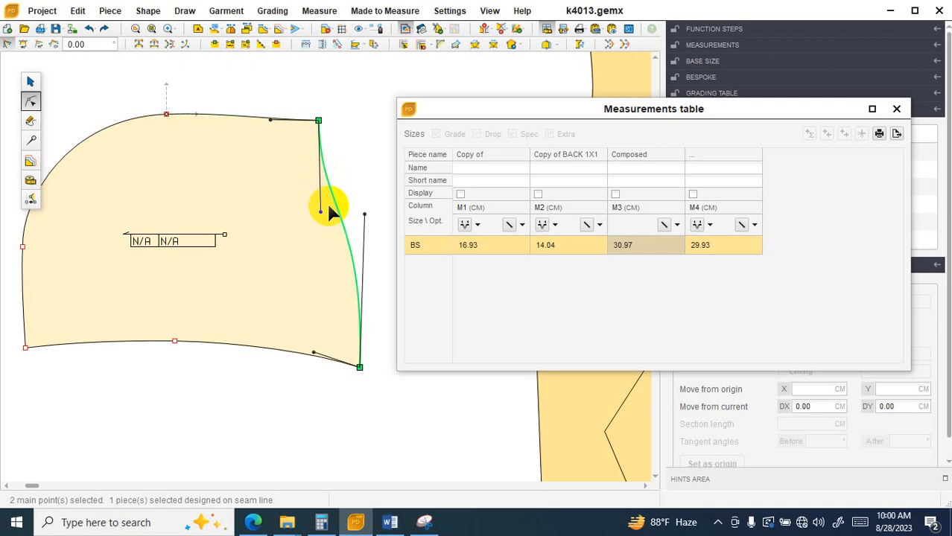
drag(319, 207, 374, 232)
scroll(370, 242, down, 2)
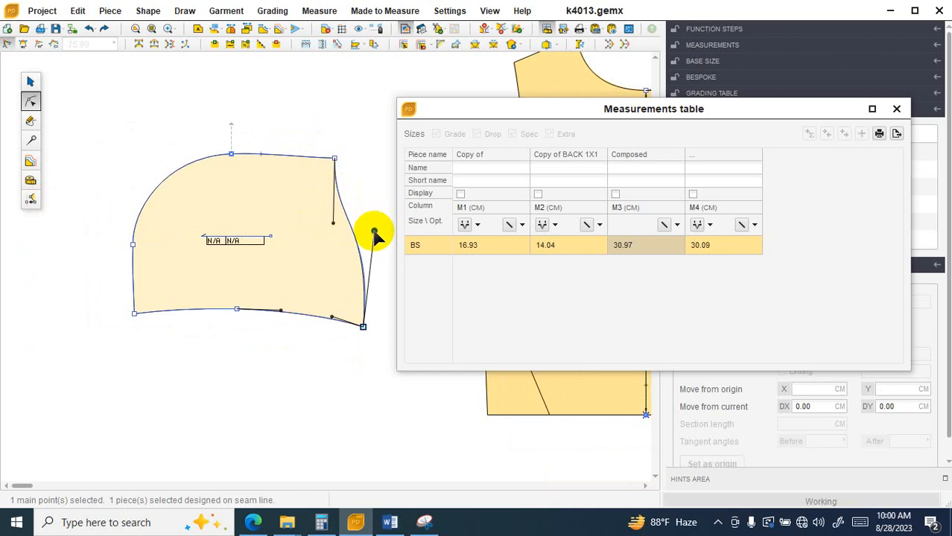
click(389, 296)
scroll(366, 287, up, 2)
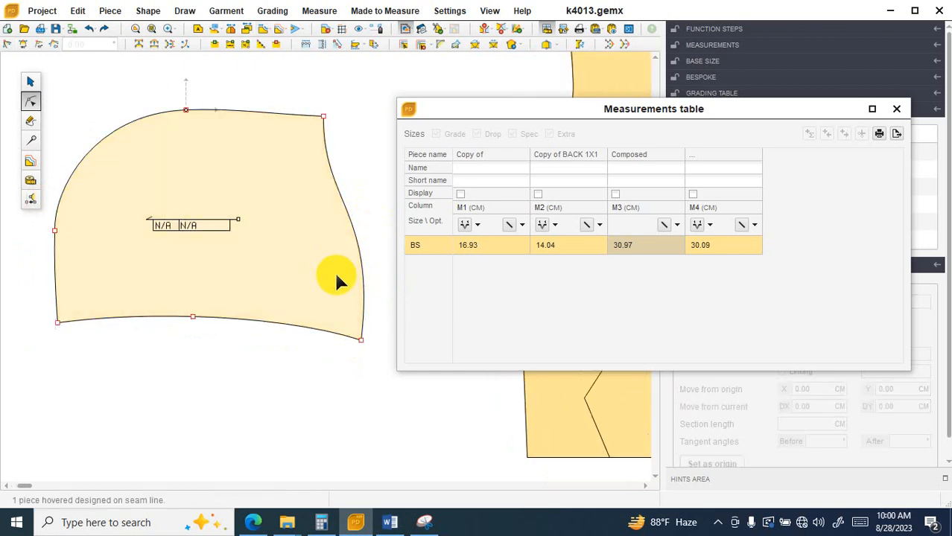
Move the lower corner of the hood's neckline edge horizontally outward in two moves, to X 23.10 and 23.40 cm.
click(365, 328)
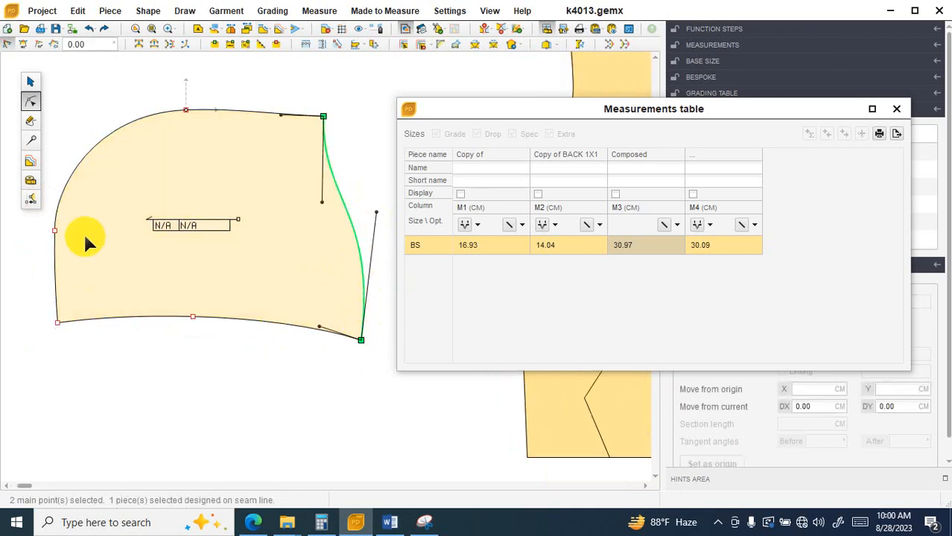
click(31, 129)
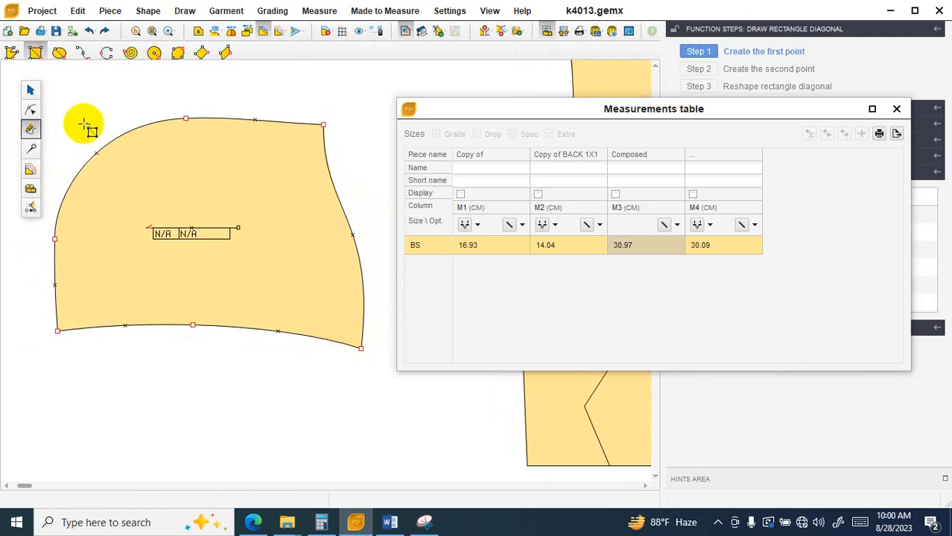
click(32, 107)
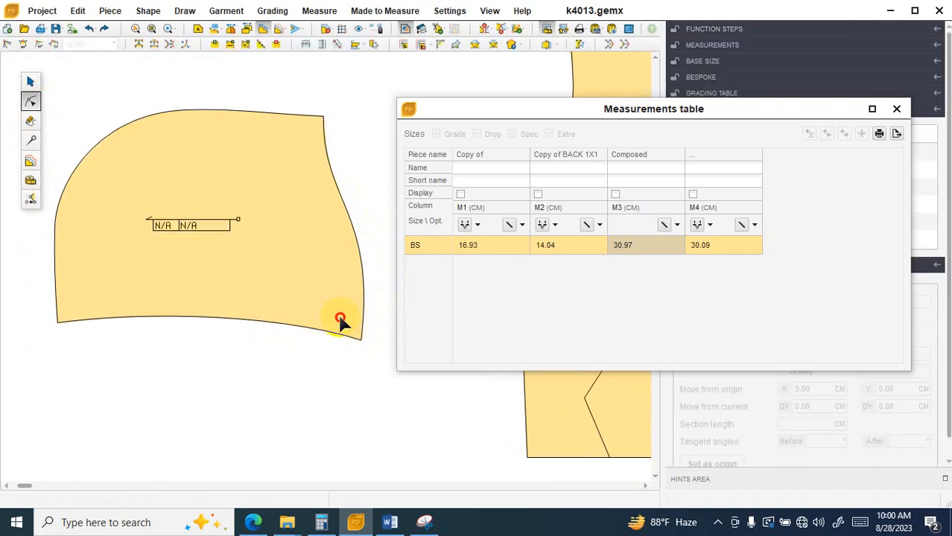
click(340, 319)
click(362, 338)
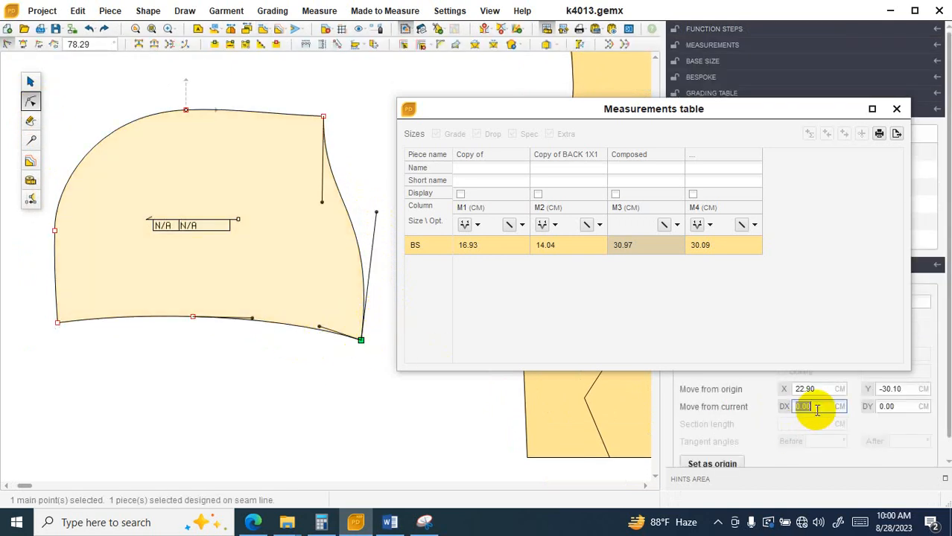
key(Return)
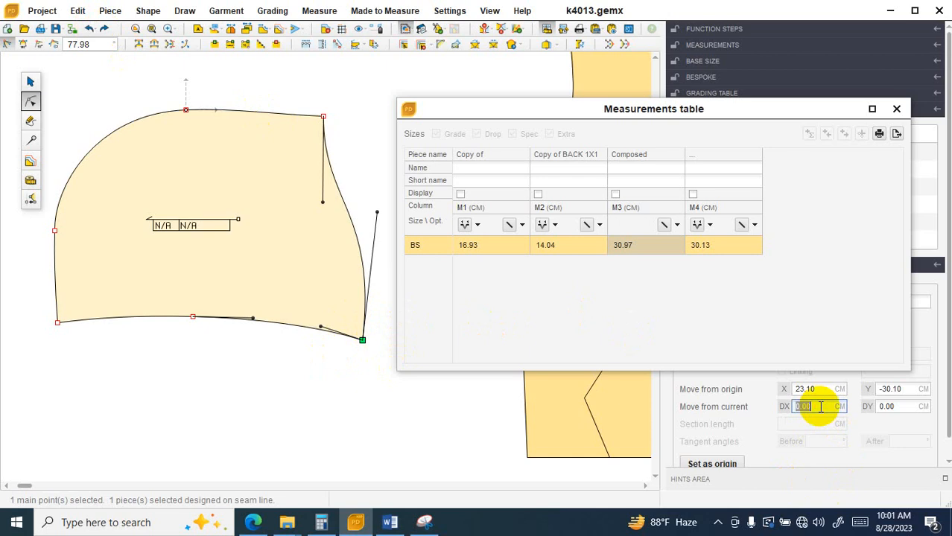
key(Return)
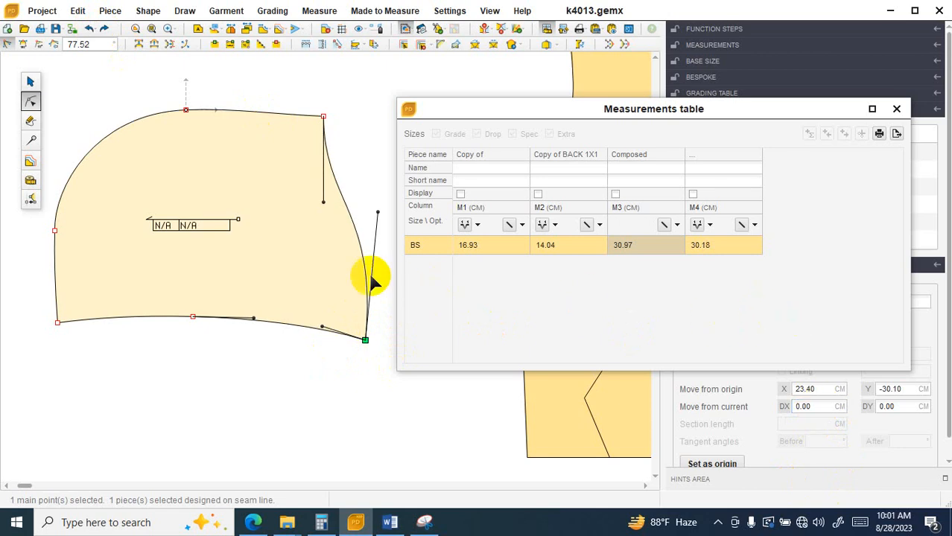
Check the target neckline length in Calculator and return to the hood.
scroll(364, 273, down, 3)
click(321, 521)
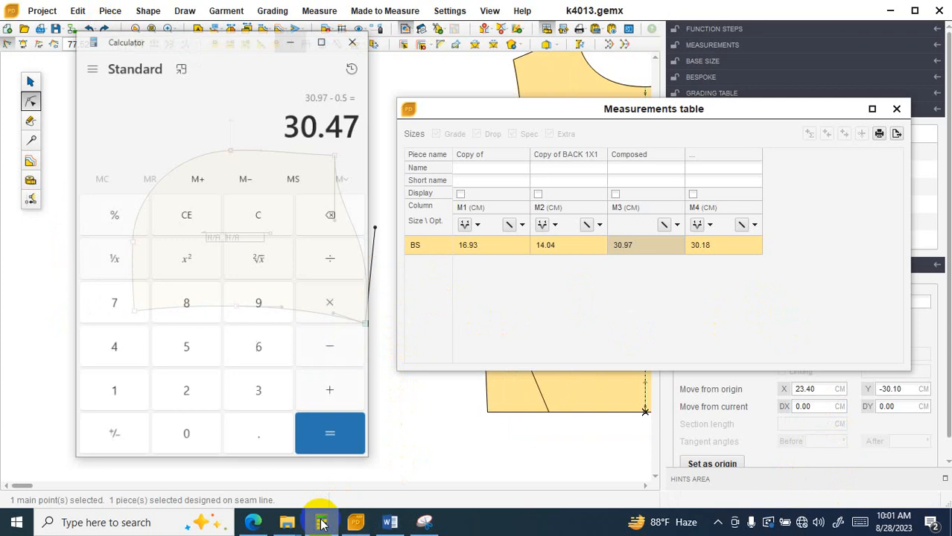
click(321, 522)
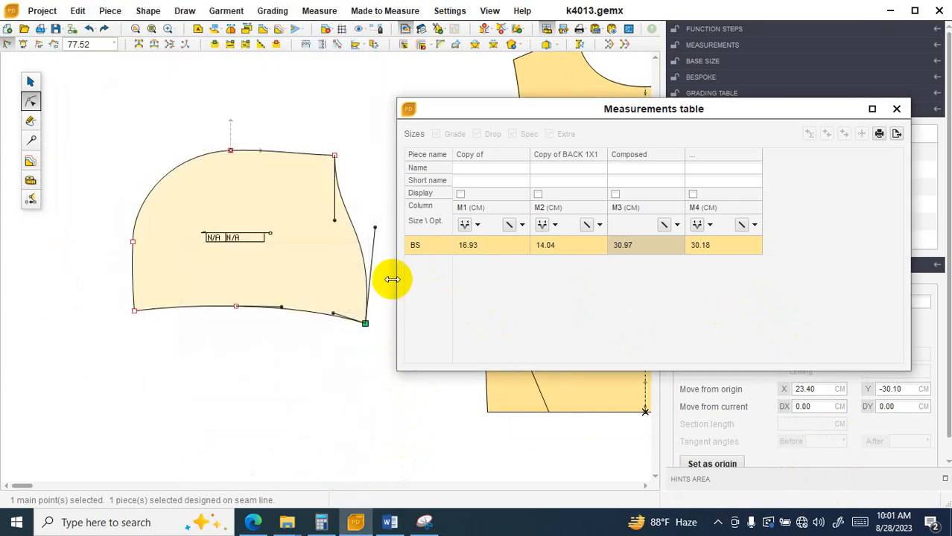
Select the hood's neckline edge again and lengthen both its lower and upper curve handles slightly.
scroll(384, 272, up, 1)
click(30, 80)
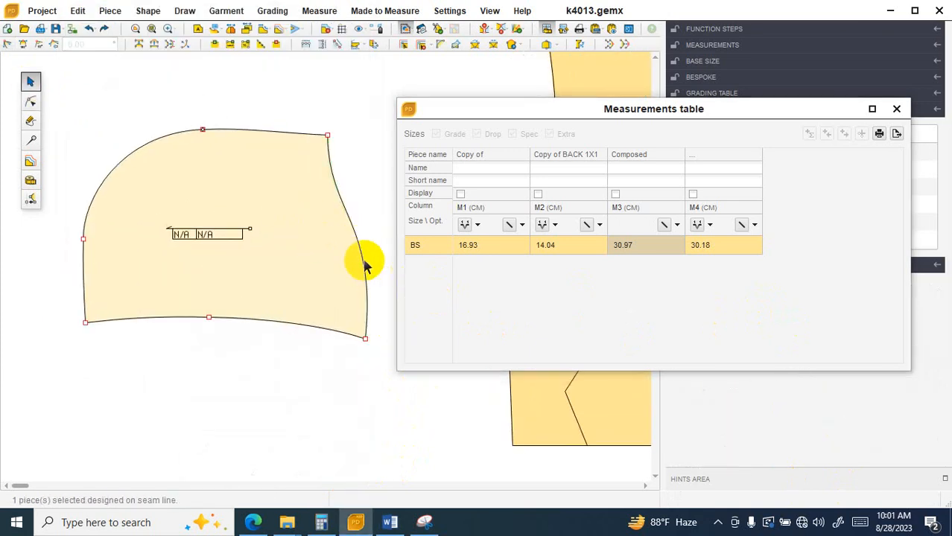
click(31, 100)
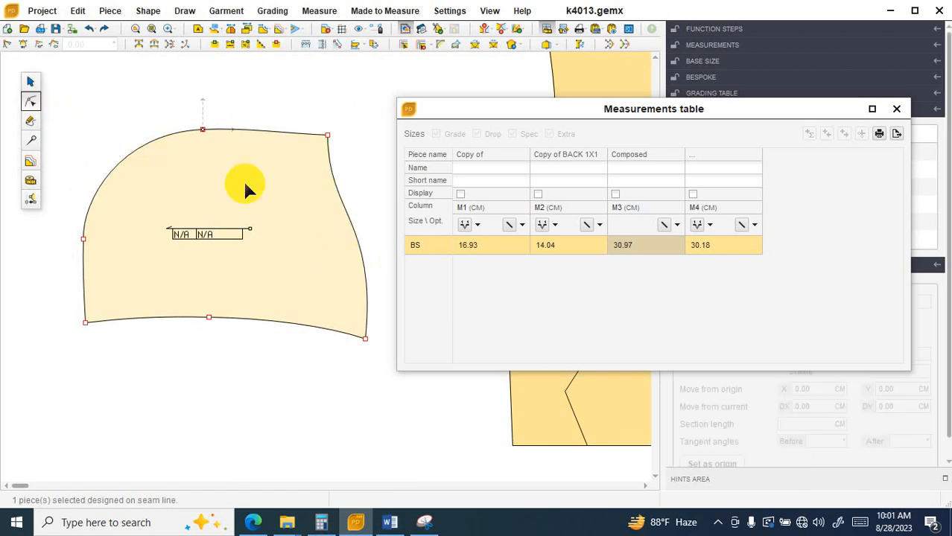
click(350, 233)
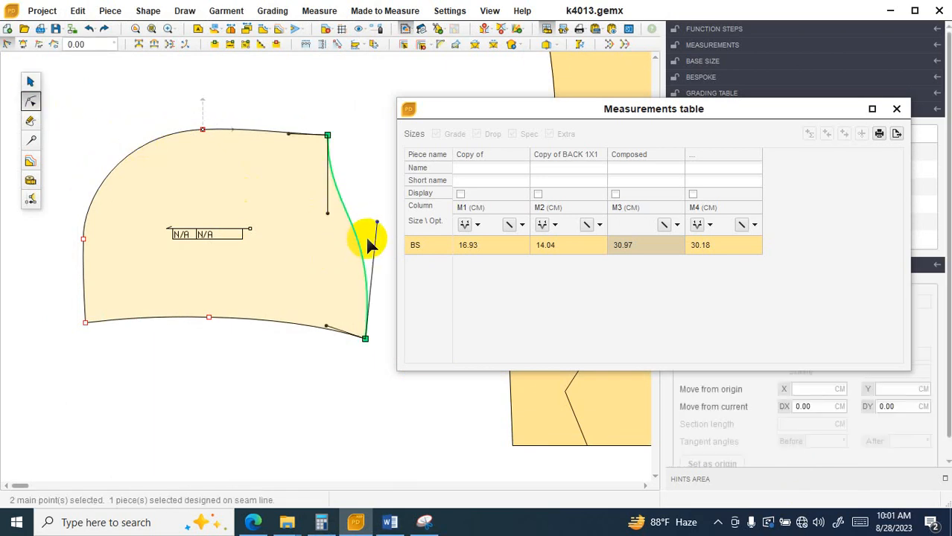
click(376, 218)
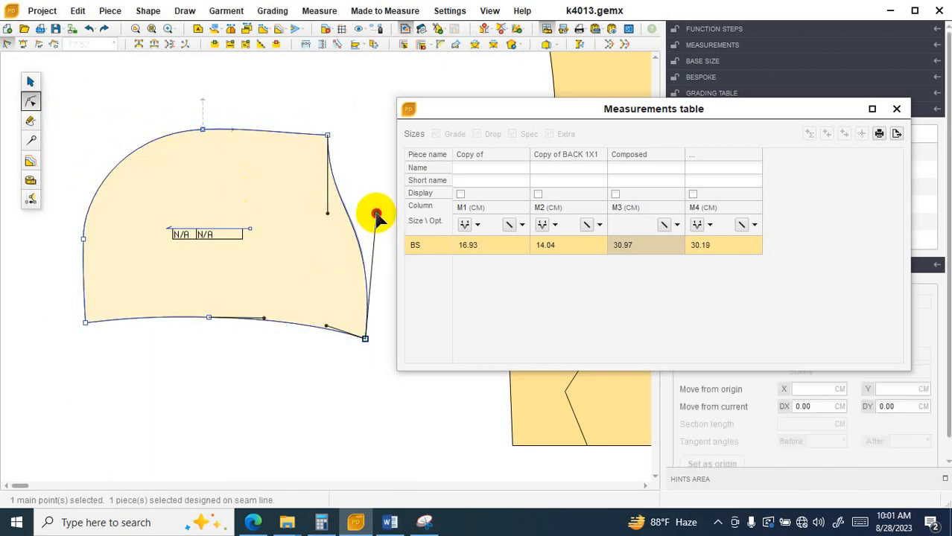
click(327, 217)
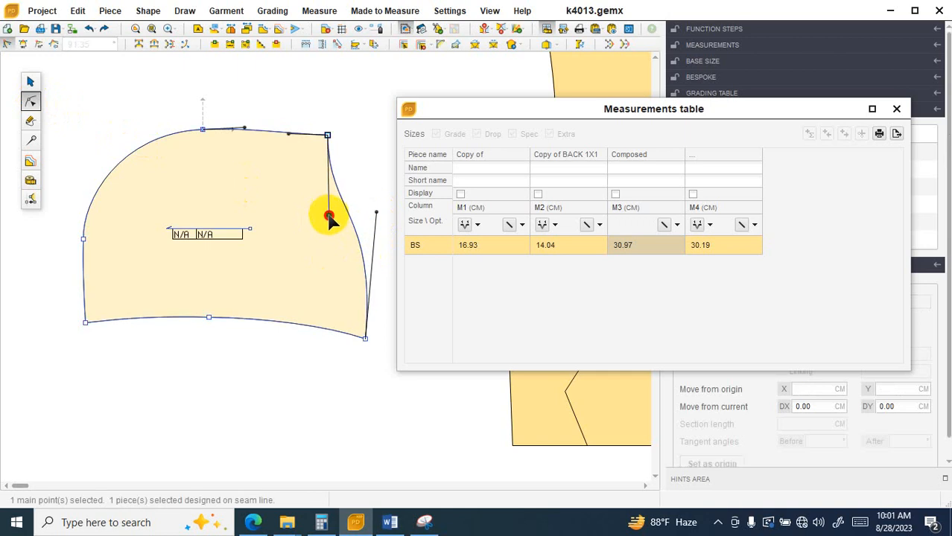
click(328, 221)
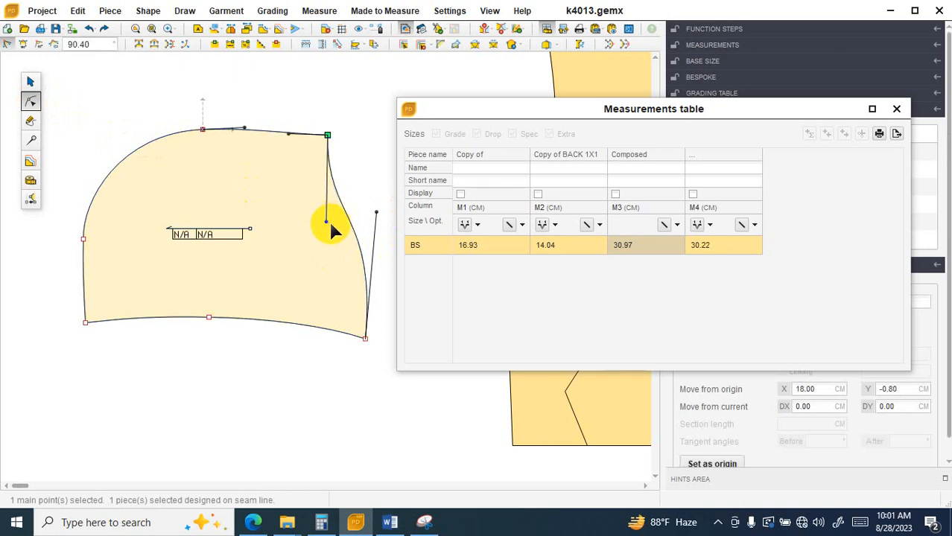
Swing the lower handle of the hood's neckline edge slightly further outward and shorten the upper handle a little.
click(379, 218)
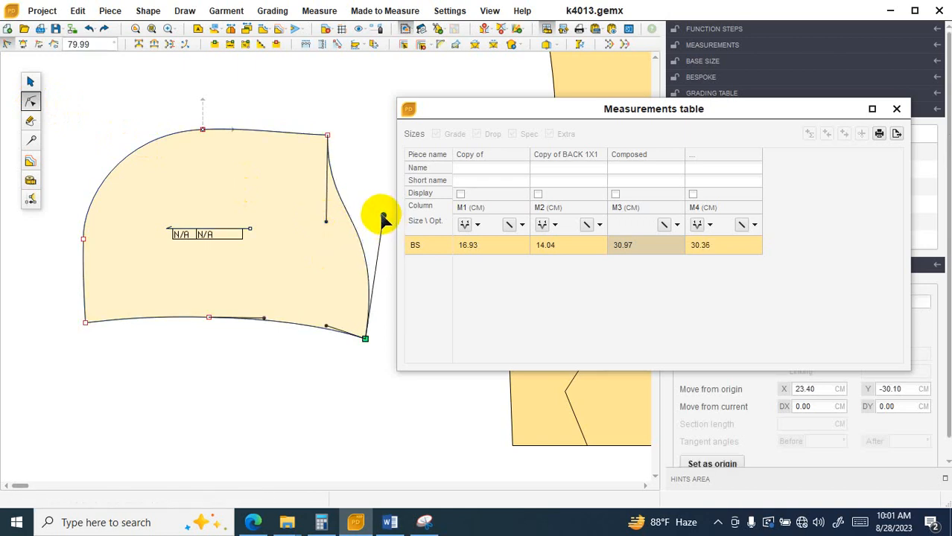
scroll(336, 224, up, 2)
drag(322, 225, 320, 215)
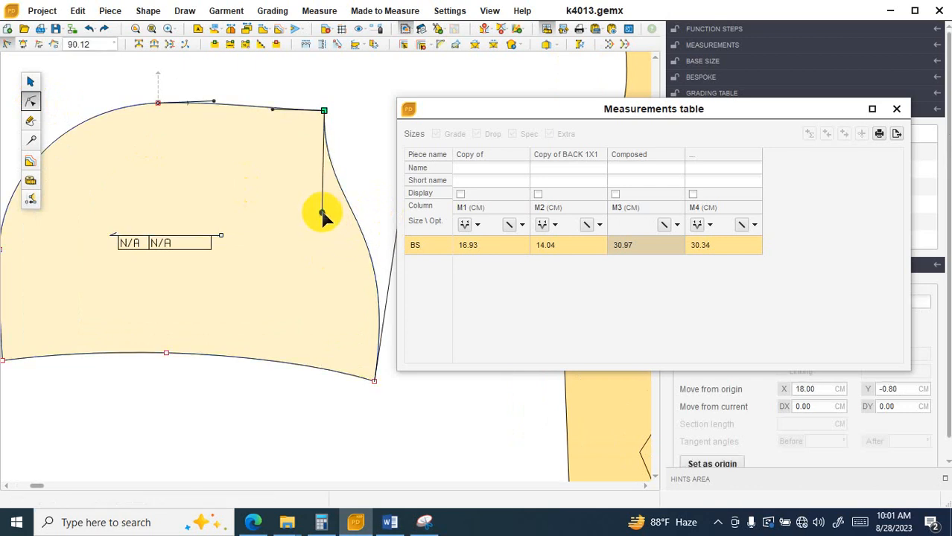
Examine the reshaped neckline edge of the hood and the overall flow of its outline.
scroll(316, 217, down, 3)
scroll(333, 221, down, 1)
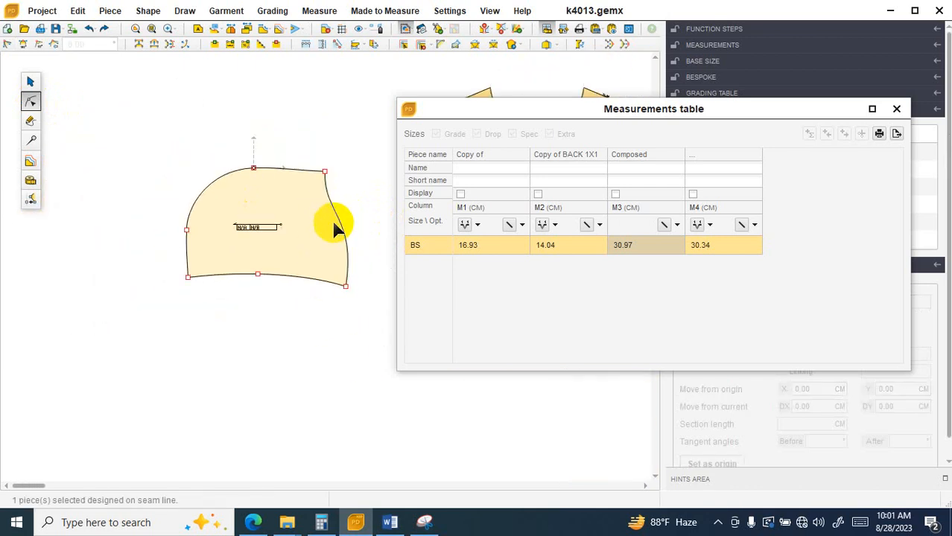
scroll(326, 230, up, 4)
click(365, 252)
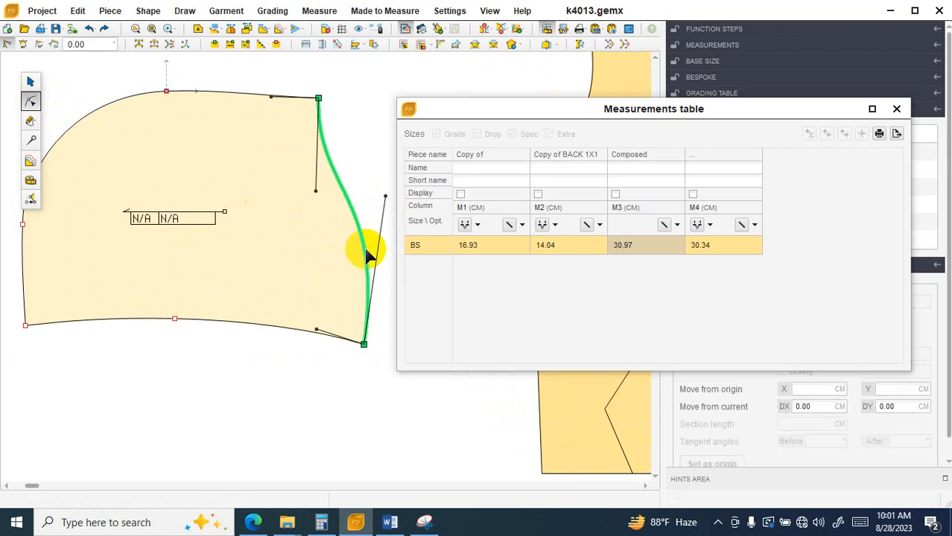
scroll(369, 239, down, 2)
scroll(313, 278, down, 2)
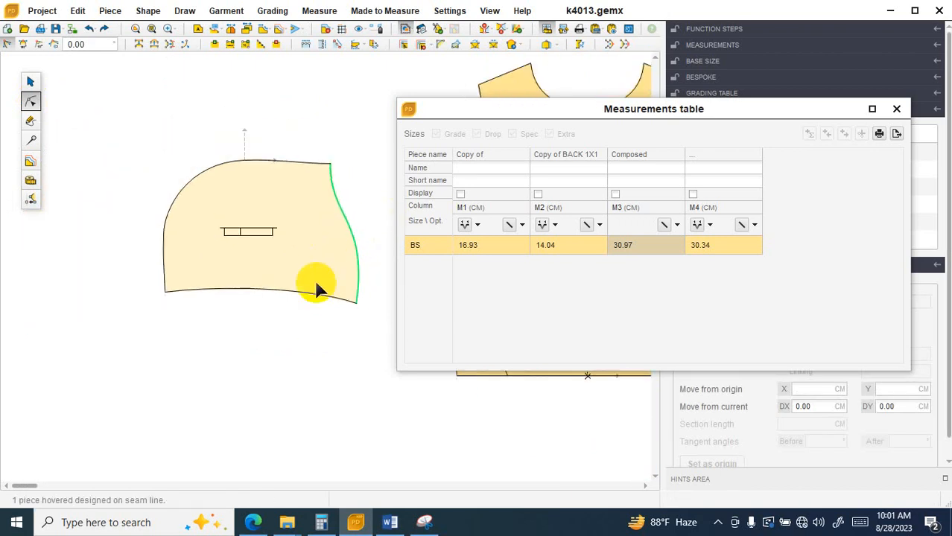
click(313, 320)
scroll(311, 319, down, 2)
scroll(301, 294, up, 2)
scroll(302, 290, up, 1)
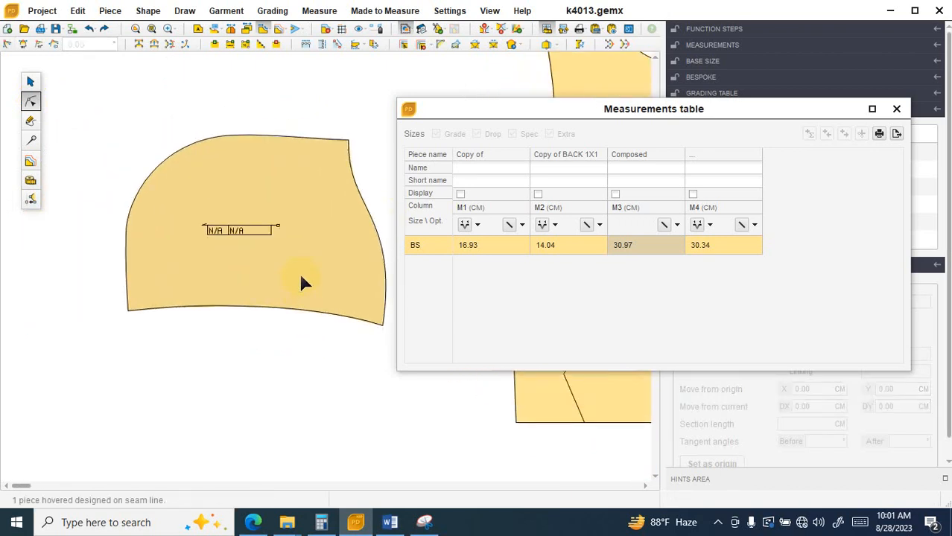
click(360, 238)
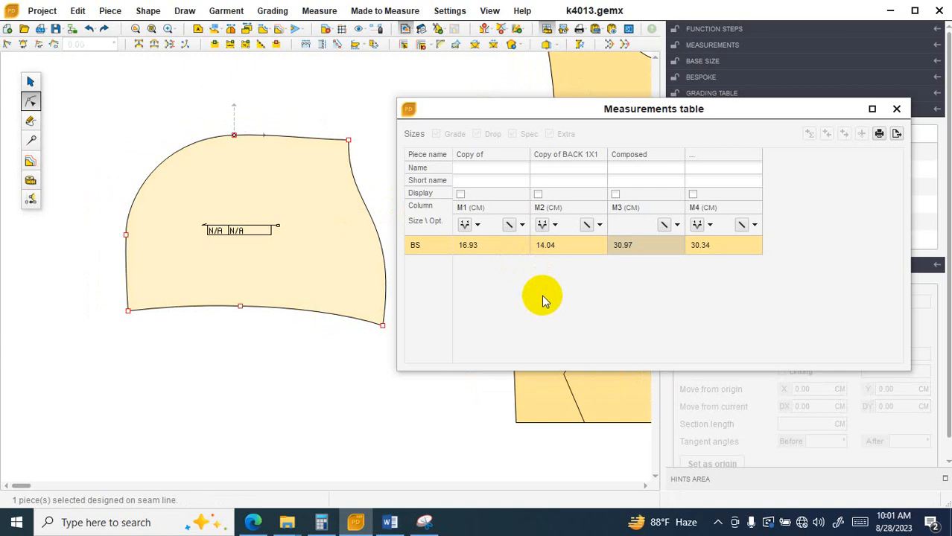
Close the measurements table and save k4013.gemx, accepting the demo-version format.
click(897, 108)
scroll(423, 232, down, 2)
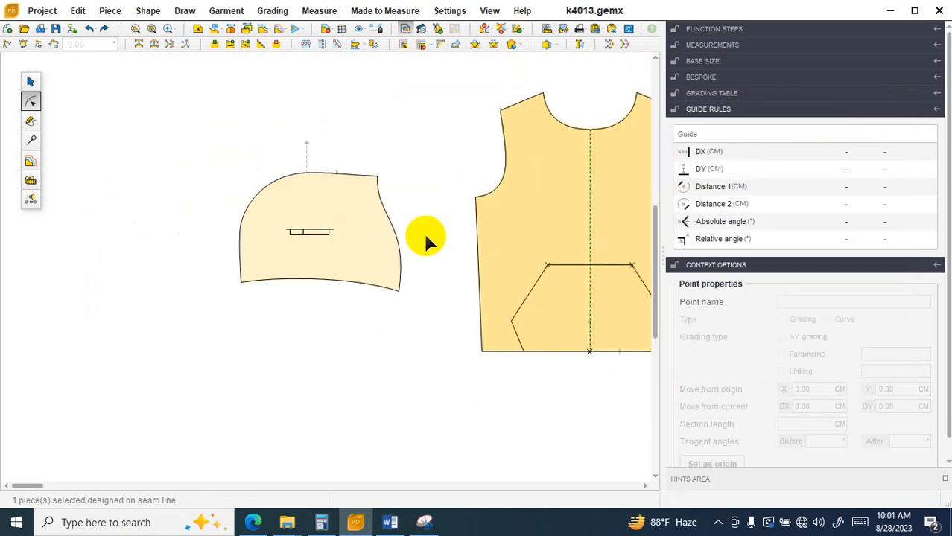
scroll(183, 203, up, 1)
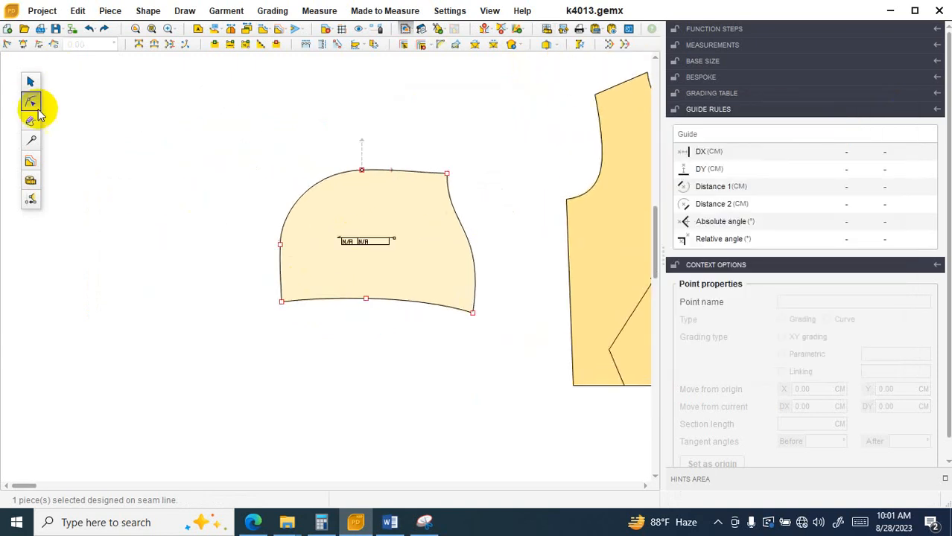
click(55, 29)
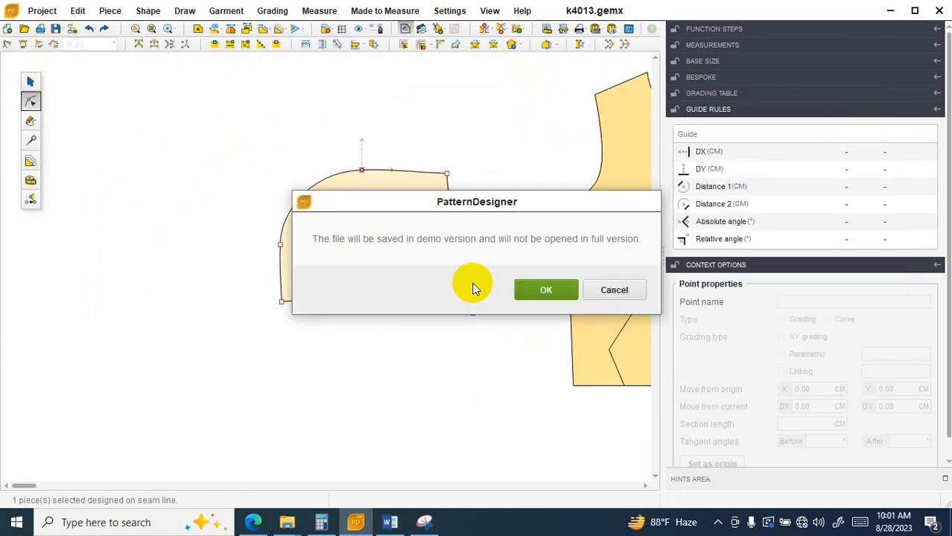
click(537, 289)
Try to smooth the curve through point 7, on the hood's edge opposite the neckline, to a 180° tangent.
scroll(365, 280, up, 4)
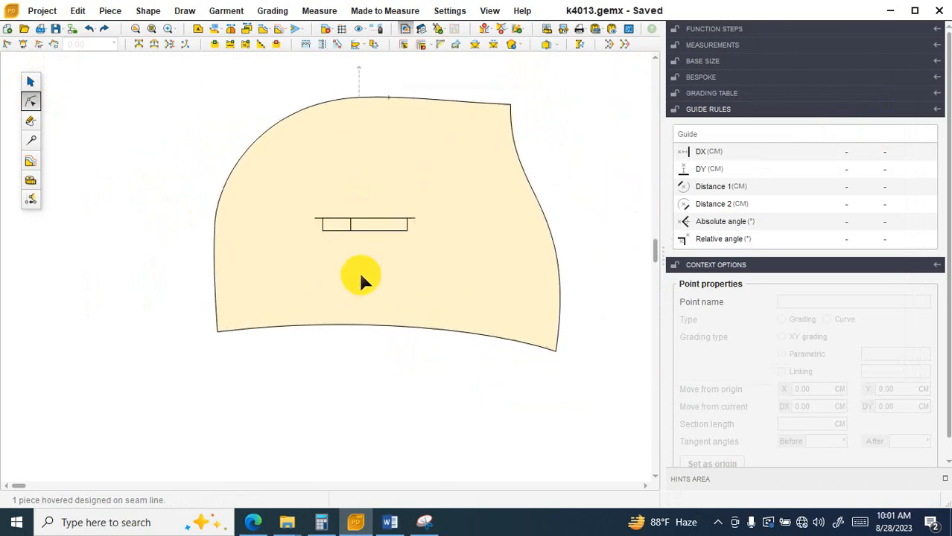
click(195, 223)
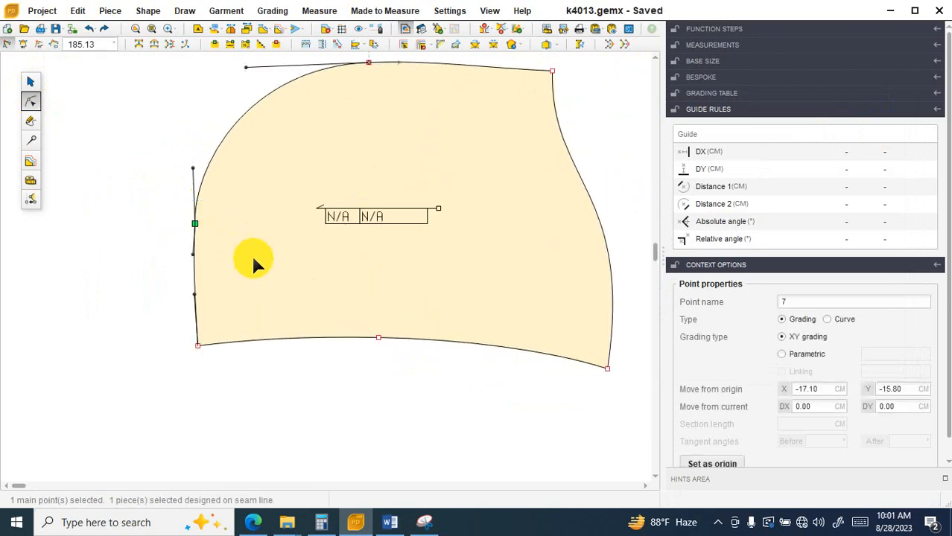
click(23, 45)
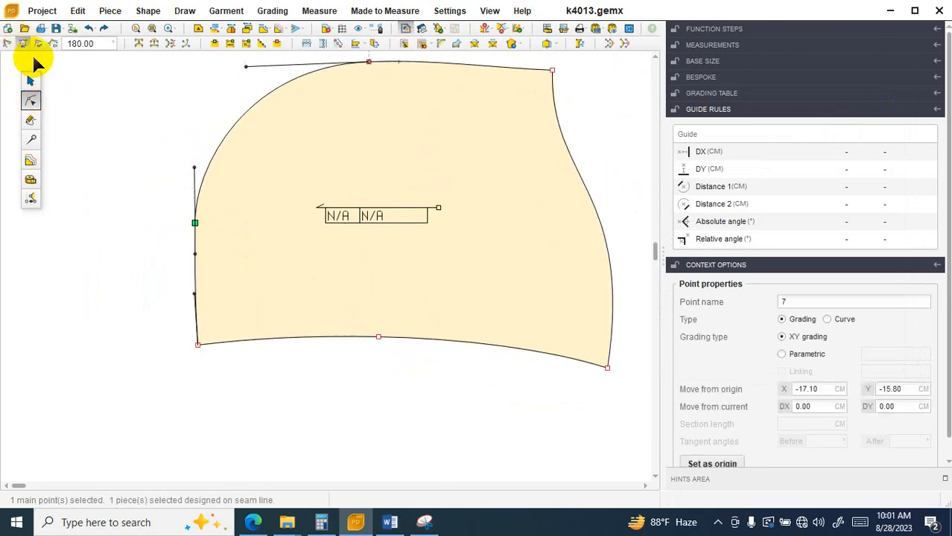
click(231, 248)
scroll(229, 251, up, 2)
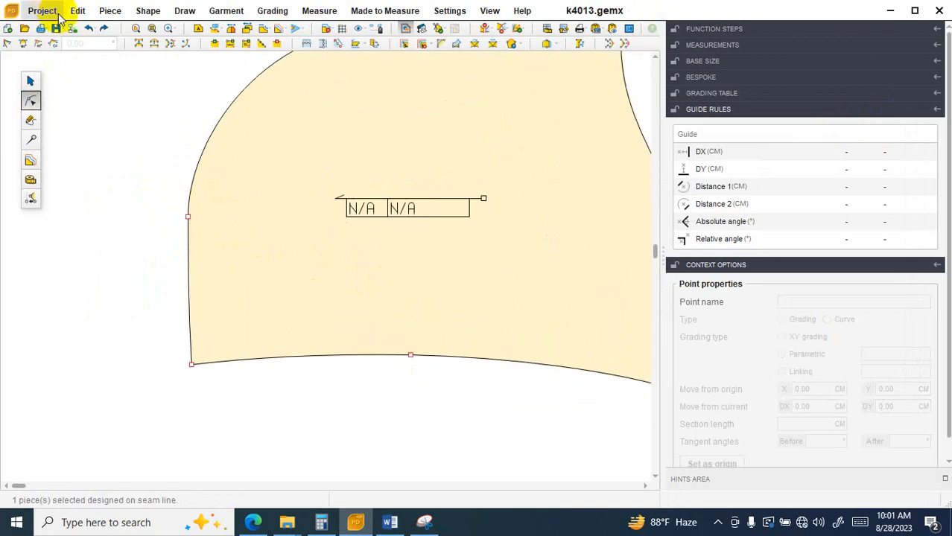
Undo the smoothing at point 7, reapply the 180° tangent once to compare, and undo it again.
click(87, 29)
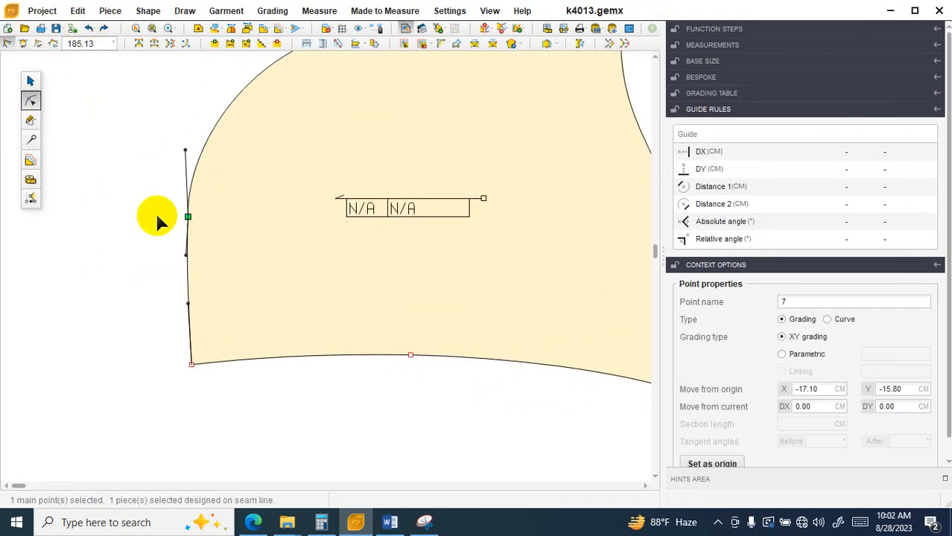
click(24, 43)
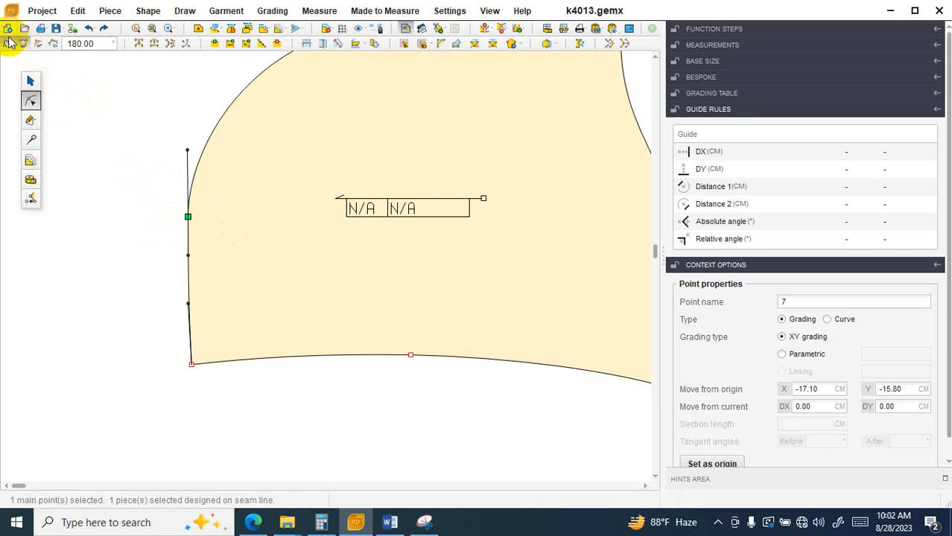
click(91, 27)
click(363, 432)
scroll(330, 341, down, 4)
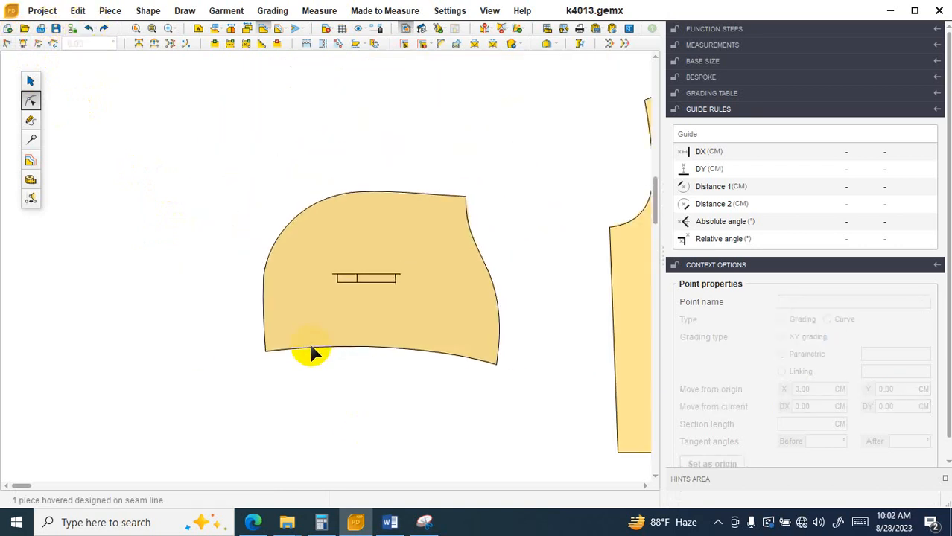
Compare the hood's outline and neckline edge with the hood sketch on page 9 of the K4013 technical file in Edge.
click(347, 307)
scroll(348, 299, up, 2)
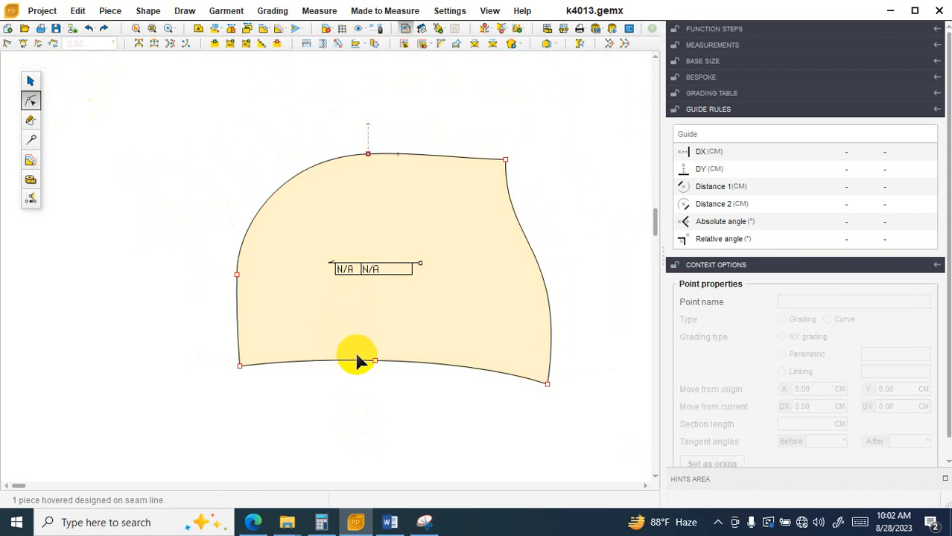
click(254, 522)
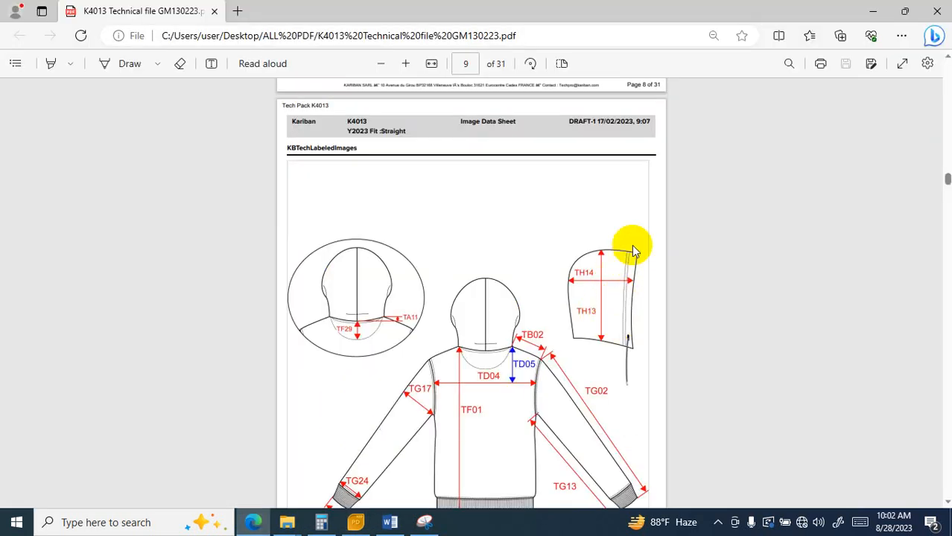
click(254, 522)
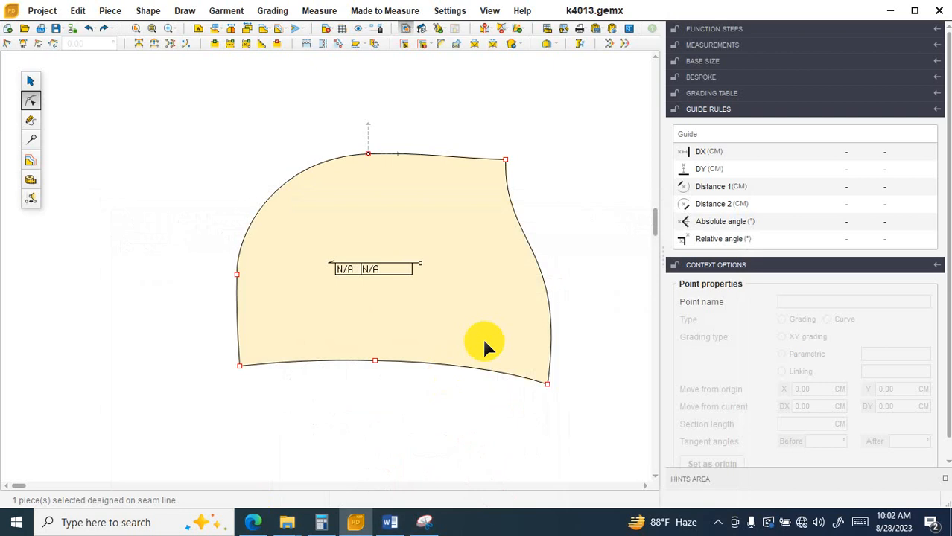
scroll(476, 242, up, 2)
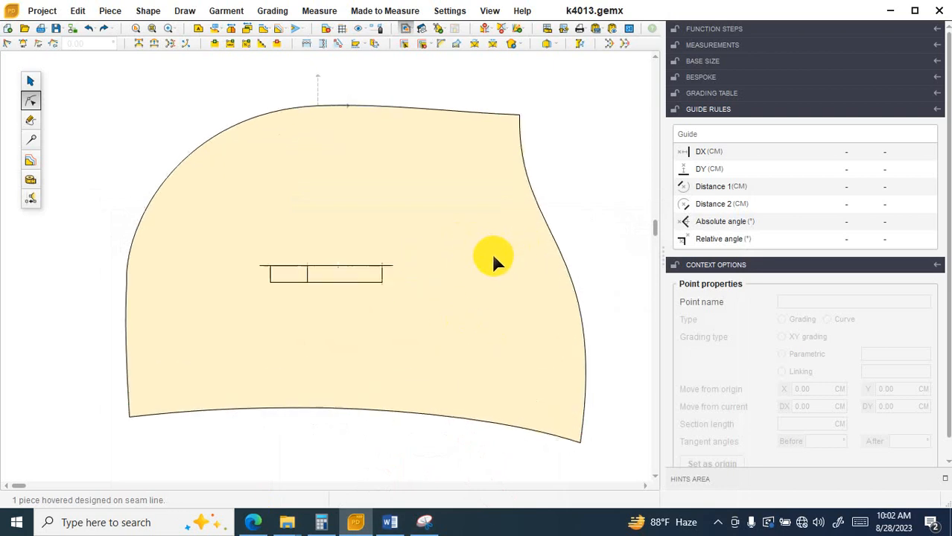
scroll(490, 251, down, 3)
click(530, 267)
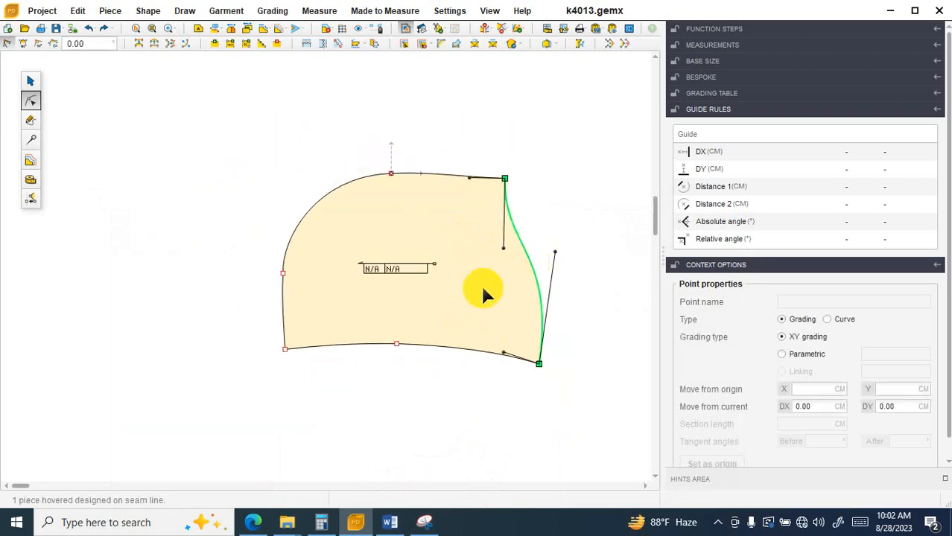
click(465, 363)
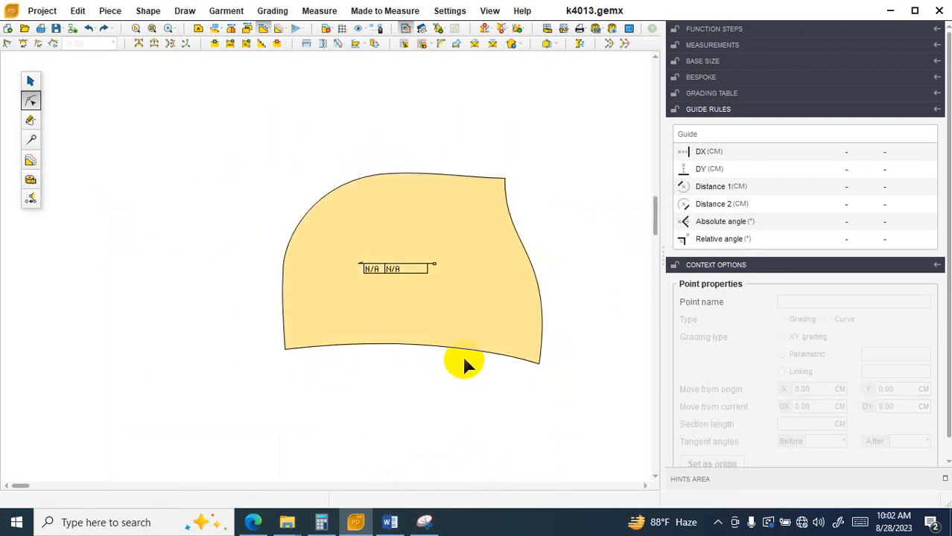
Select the hood, front and back pieces together in the workspace.
scroll(462, 354, down, 5)
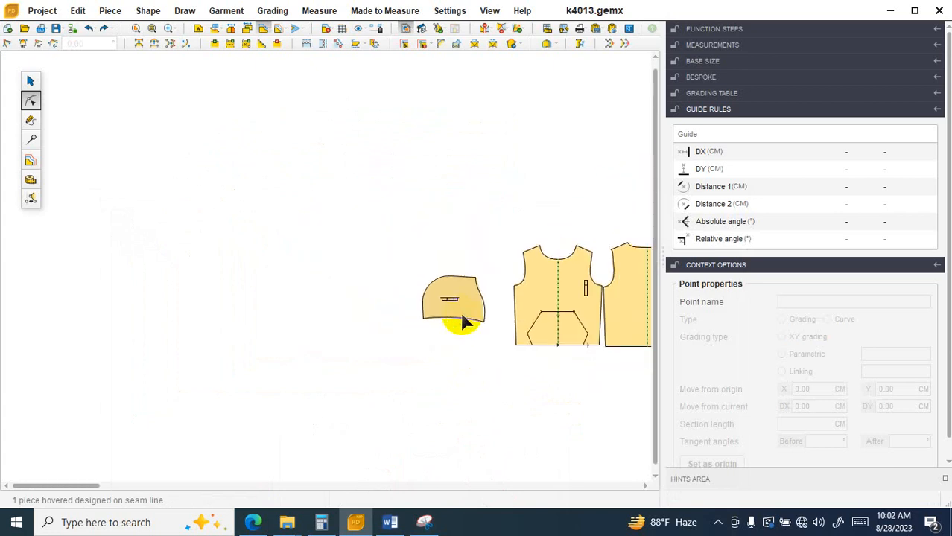
scroll(459, 326, down, 3)
scroll(566, 326, up, 3)
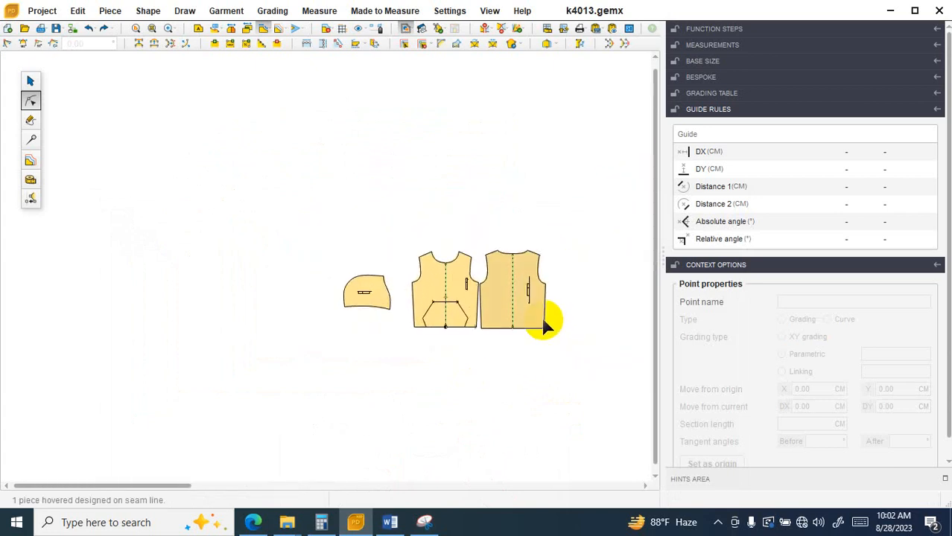
scroll(546, 326, down, 5)
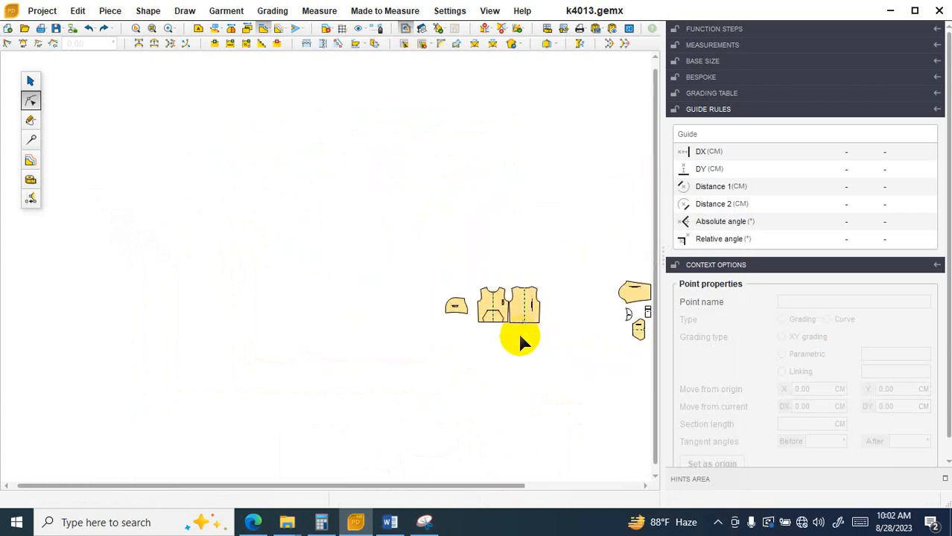
scroll(520, 332, up, 2)
drag(581, 254, 413, 360)
scroll(503, 329, down, 2)
drag(530, 308, 578, 328)
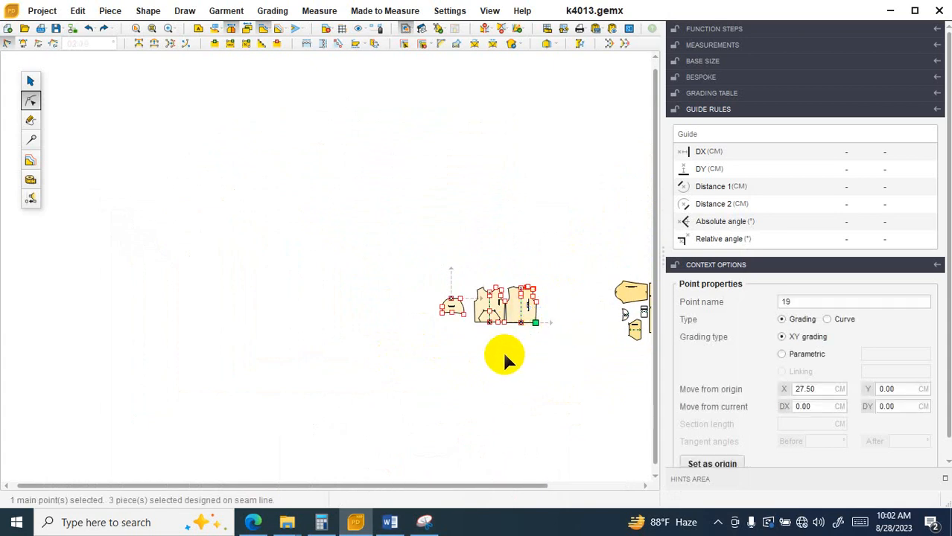